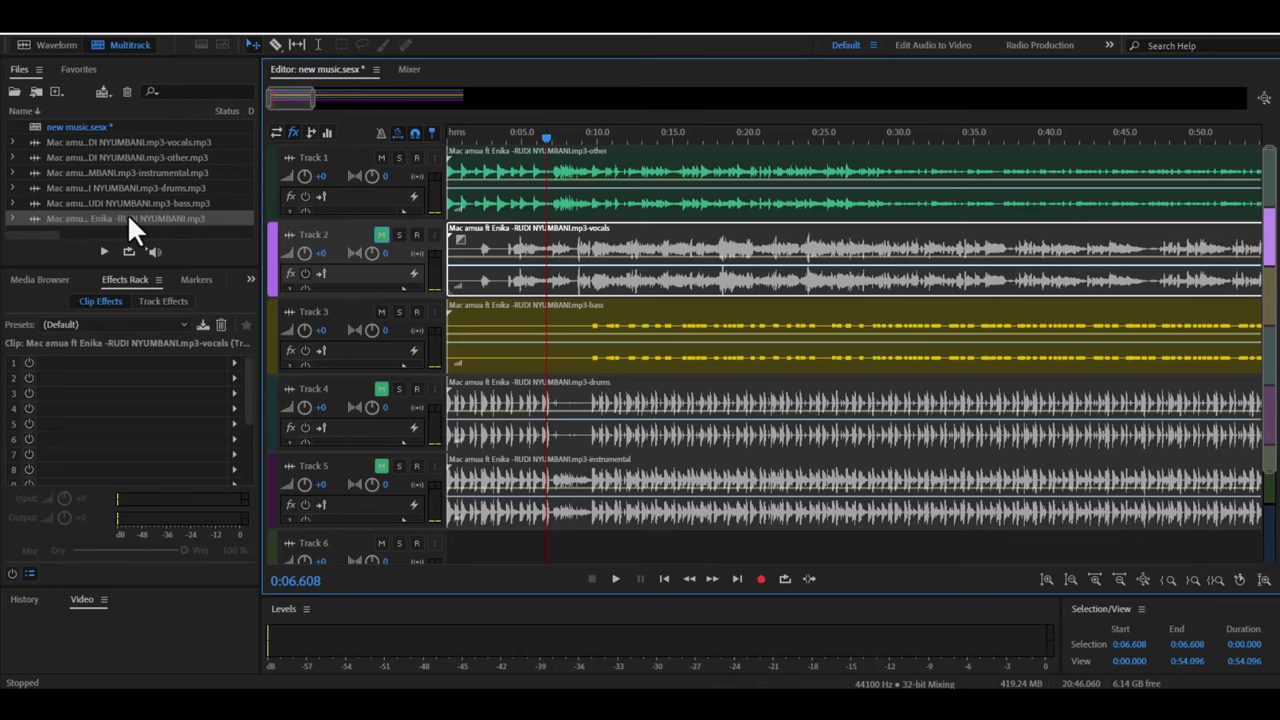
Open the original RUDI NYUMBANI.mp3 in the waveform editor and play a short passage from 0:06.964.
{"action": "double_click", "coordinate": [127, 217]}
{"action": "key", "text": "space"}
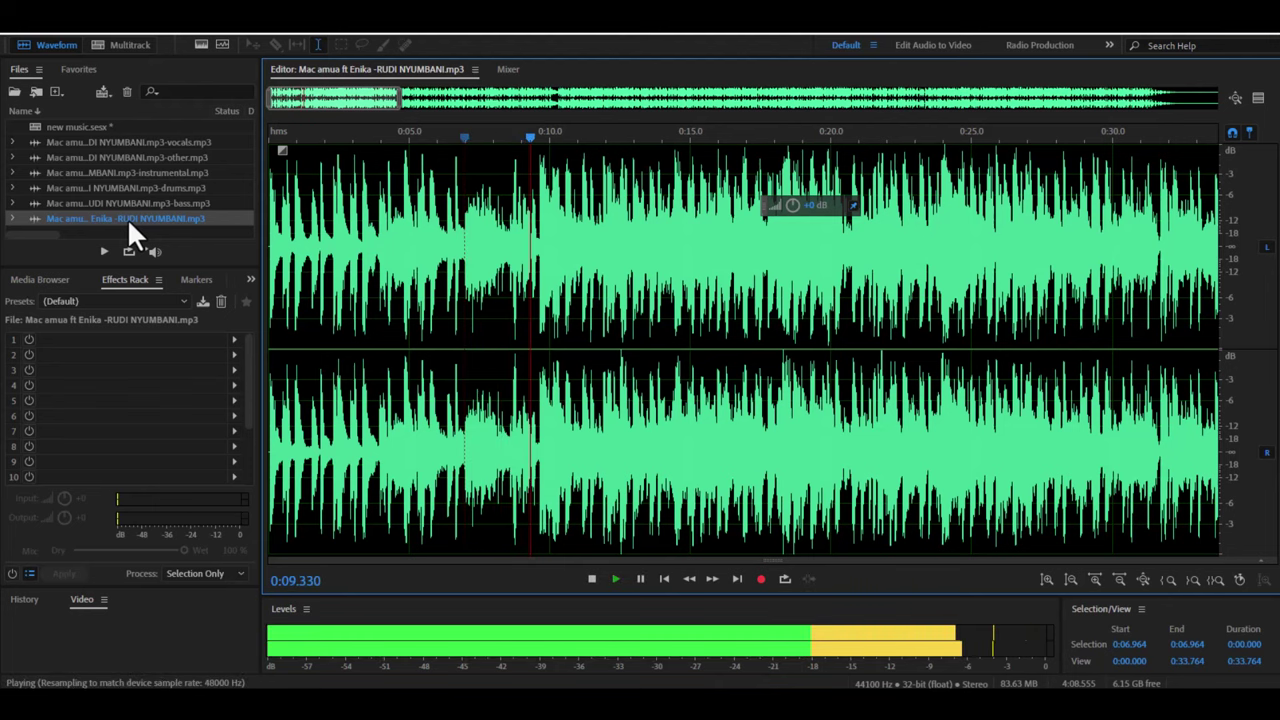
{"action": "key", "text": "space"}
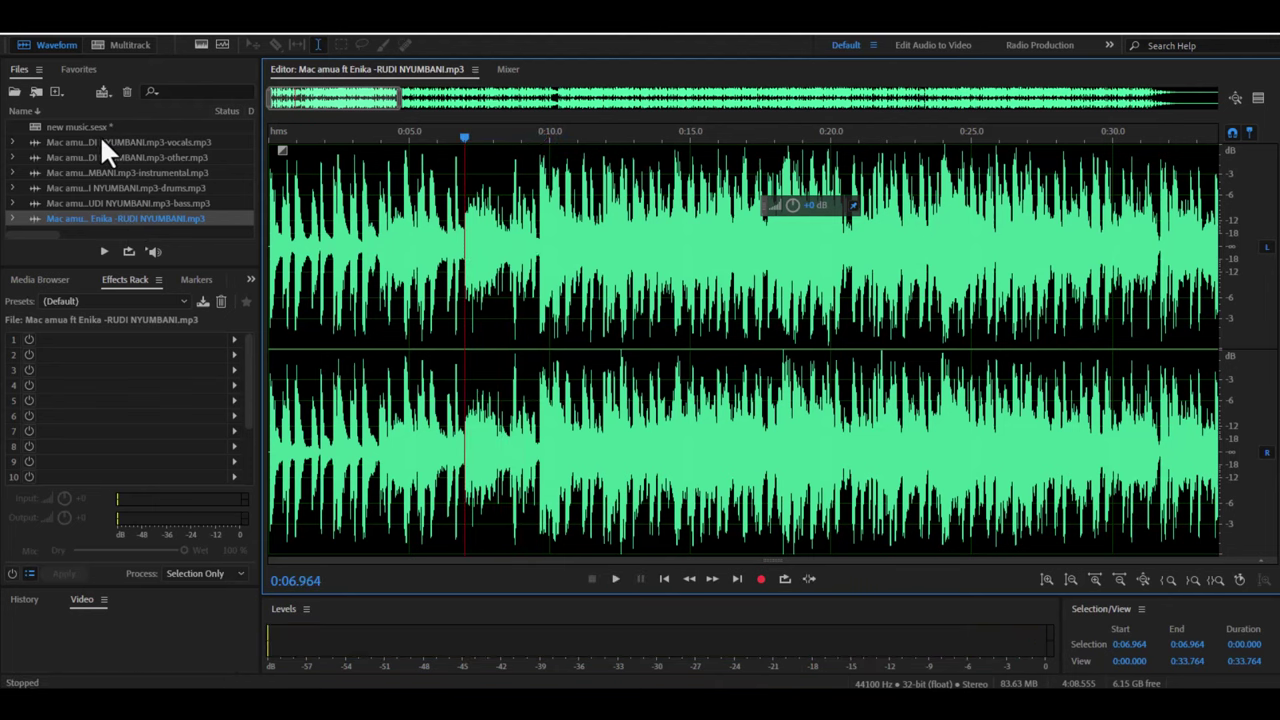
Return to the new music.sesx multitrack session and play the separated stems from 0:06.608.
{"action": "left_click", "coordinate": [122, 45]}
{"action": "key", "text": "space"}
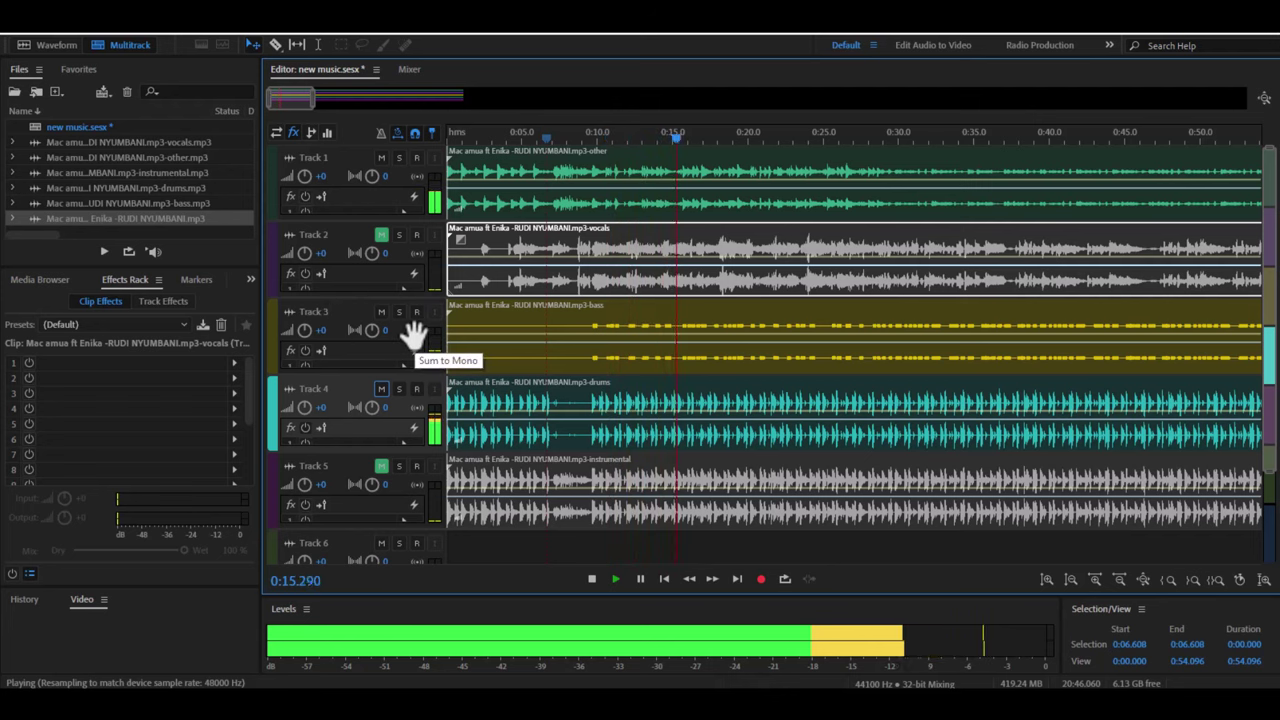
{"action": "key", "text": "space"}
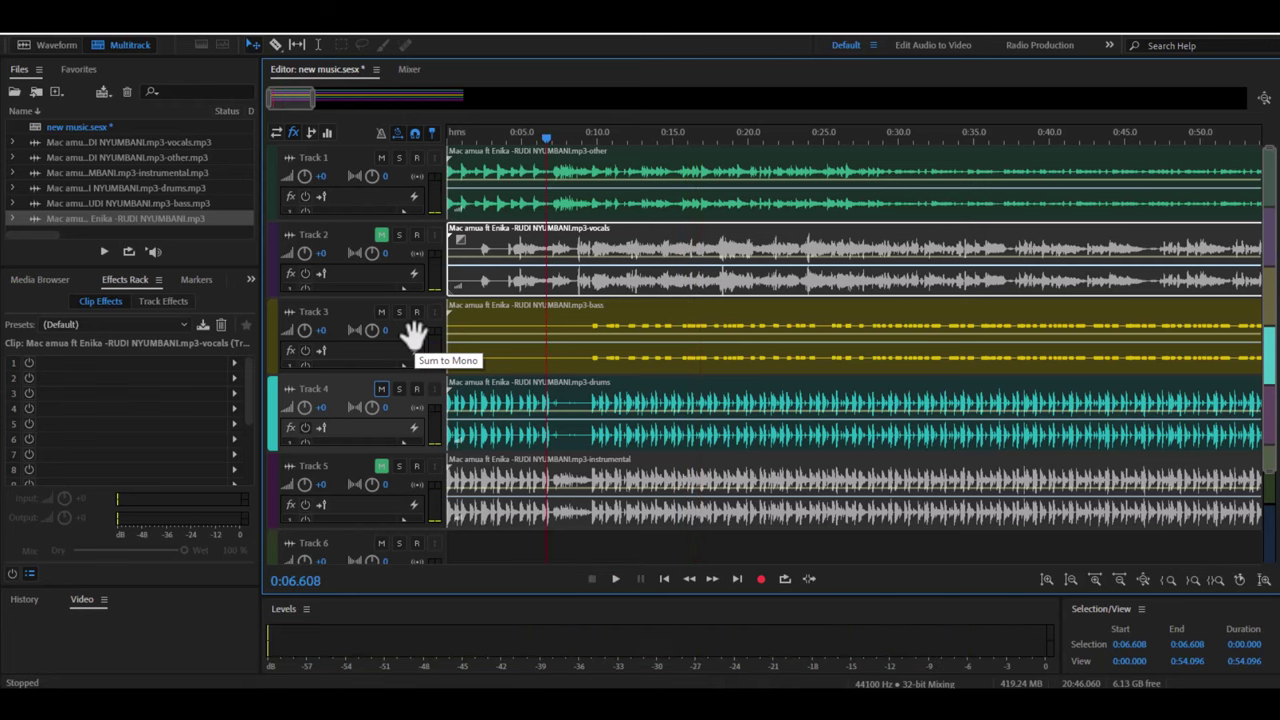
Open the original RUDI NYUMBANI.mp3 in the waveform editor and play it from the beginning.
{"action": "double_click", "coordinate": [150, 219]}
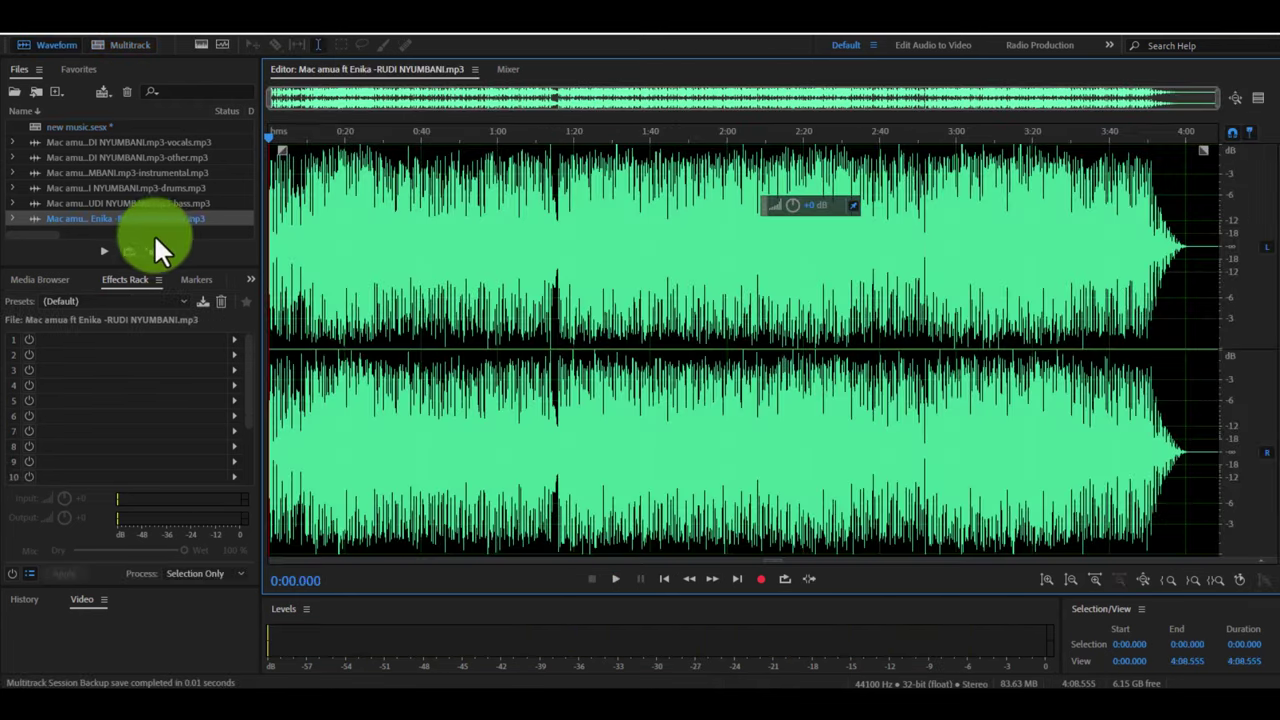
{"action": "key", "text": "space"}
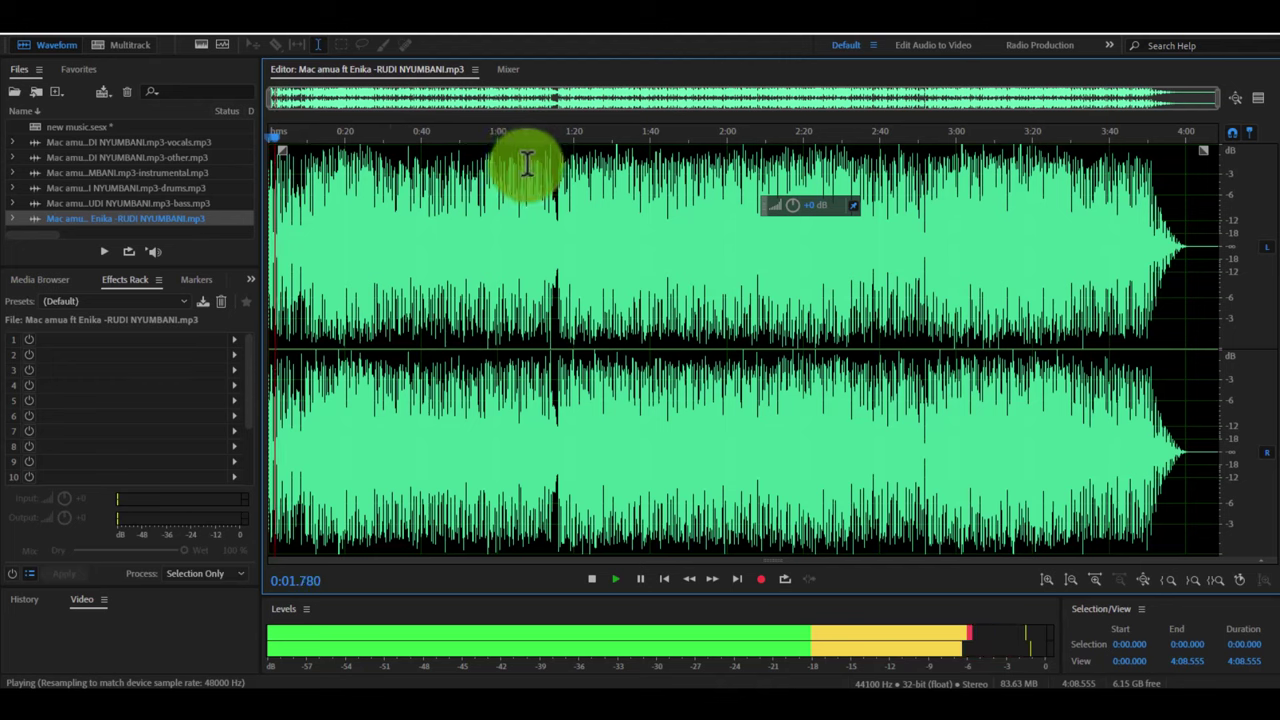
{"action": "scroll", "coordinate": [287, 214], "scroll_direction": "up", "scroll_amount": 2}
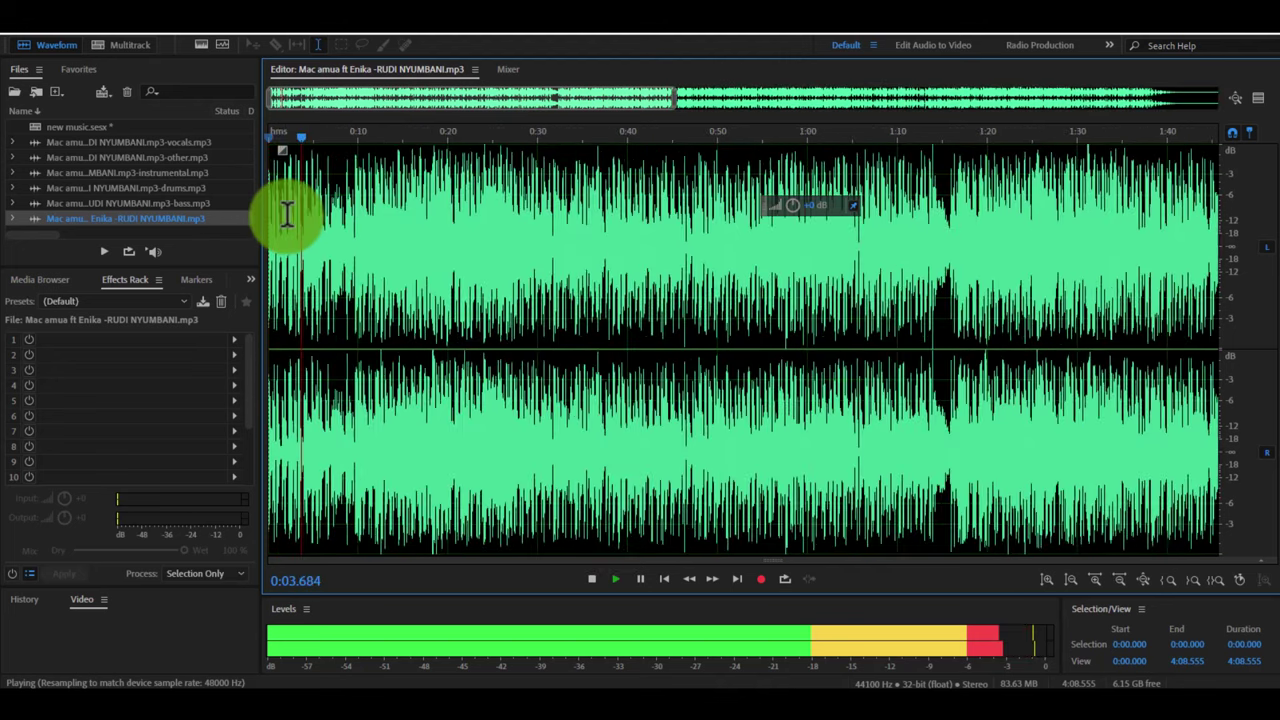
{"action": "scroll", "coordinate": [287, 214], "scroll_direction": "up", "scroll_amount": 3}
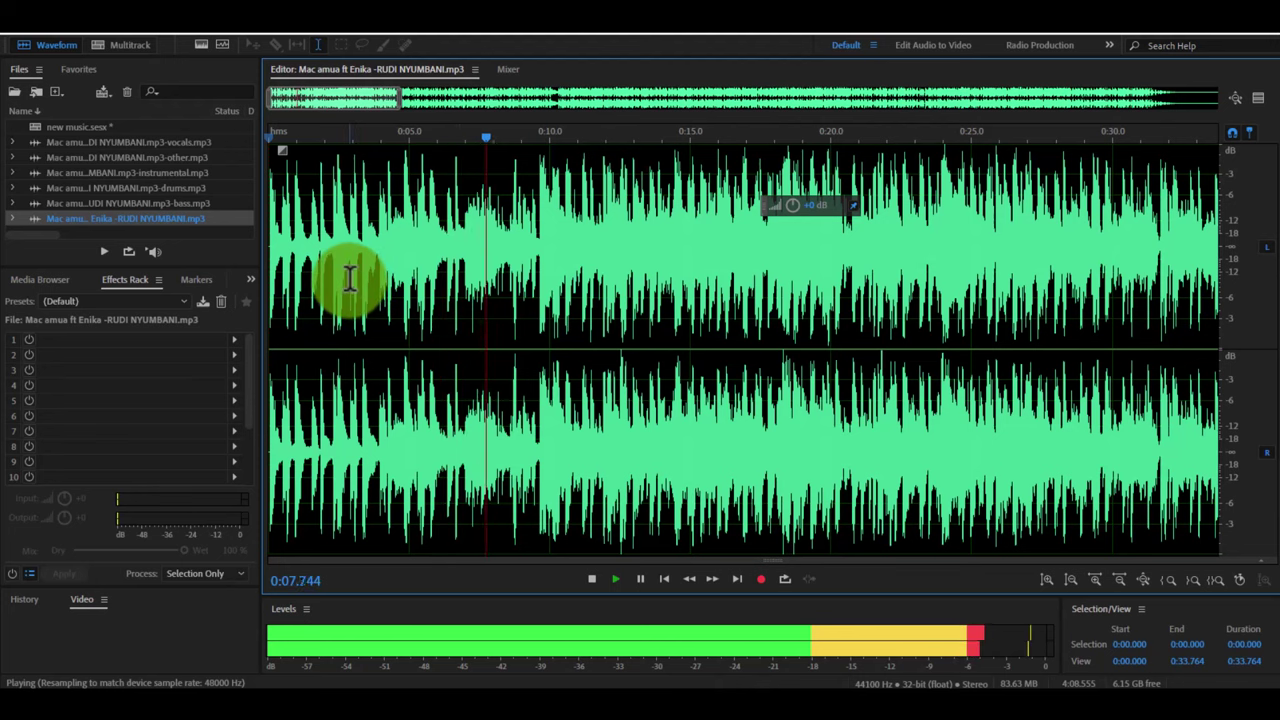
Place the playhead at about 0:06.96 in the original song and play the short passage from there repeatedly.
{"action": "left_click", "coordinate": [465, 222]}
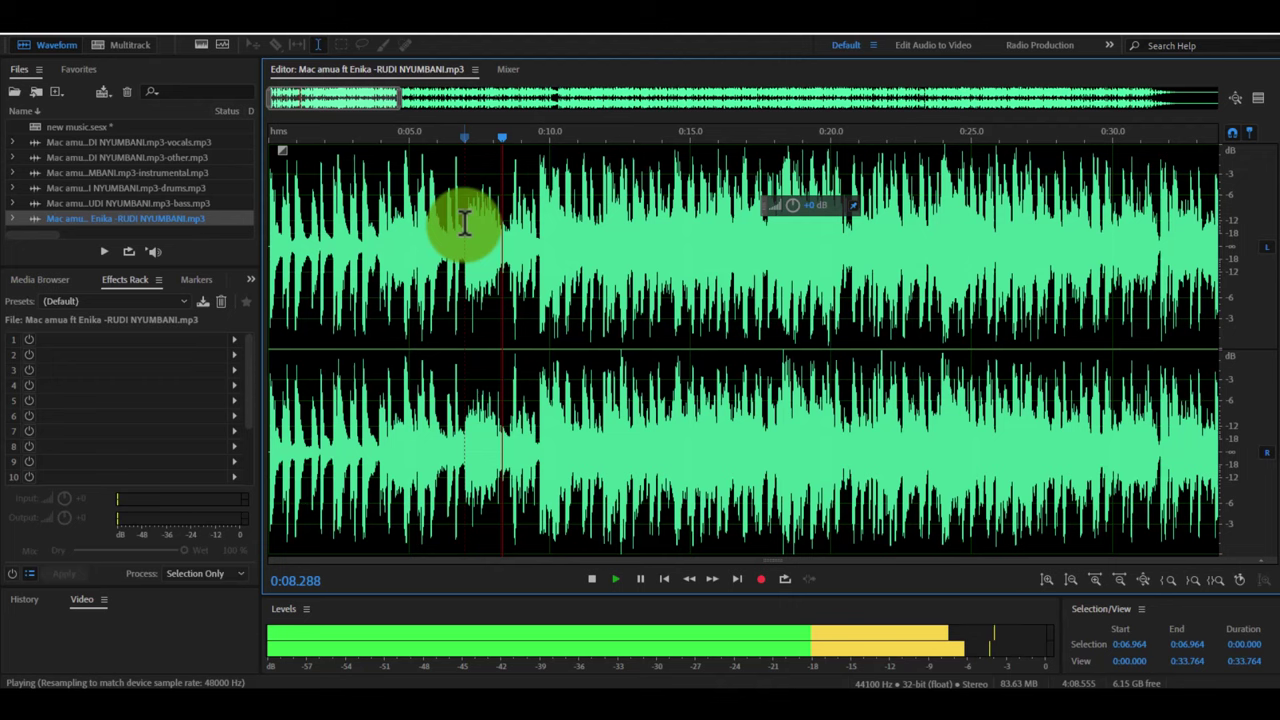
{"action": "key", "text": "space"}
{"action": "key", "text": "space"}
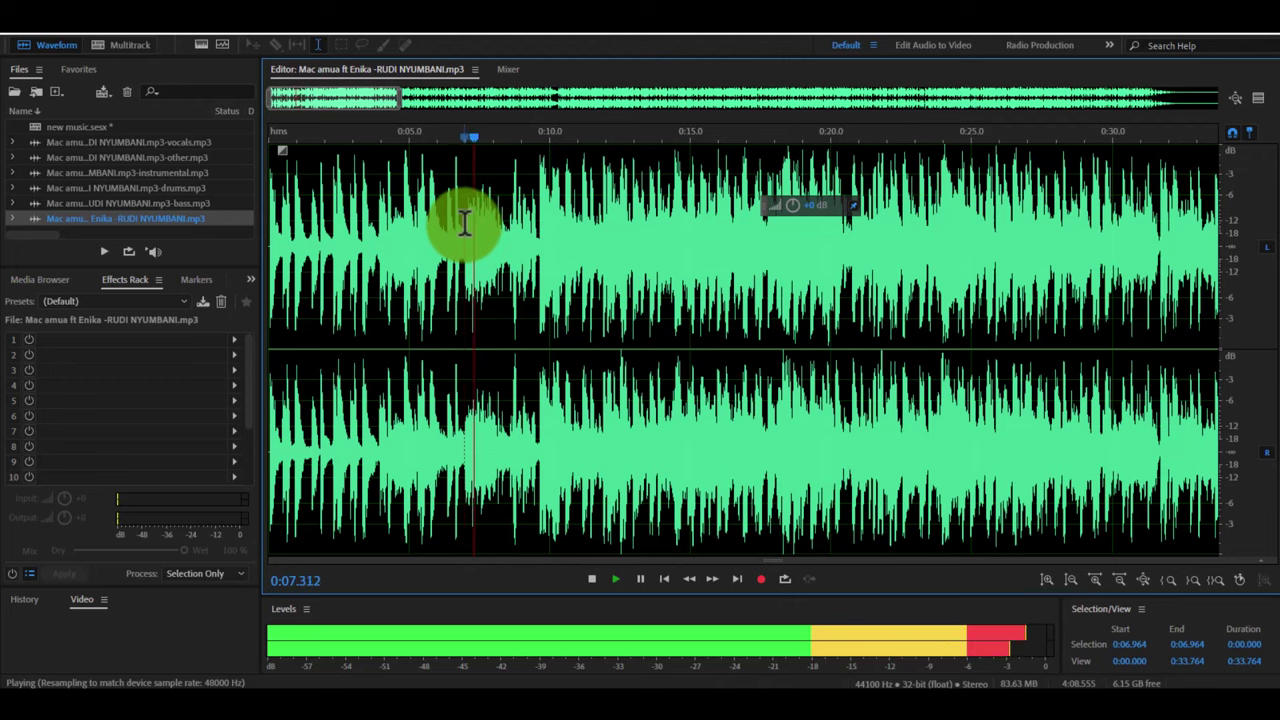
{"action": "key", "text": "space"}
{"action": "key", "text": "space"}
{"action": "key", "text": "space"}
{"action": "key", "text": "space"}
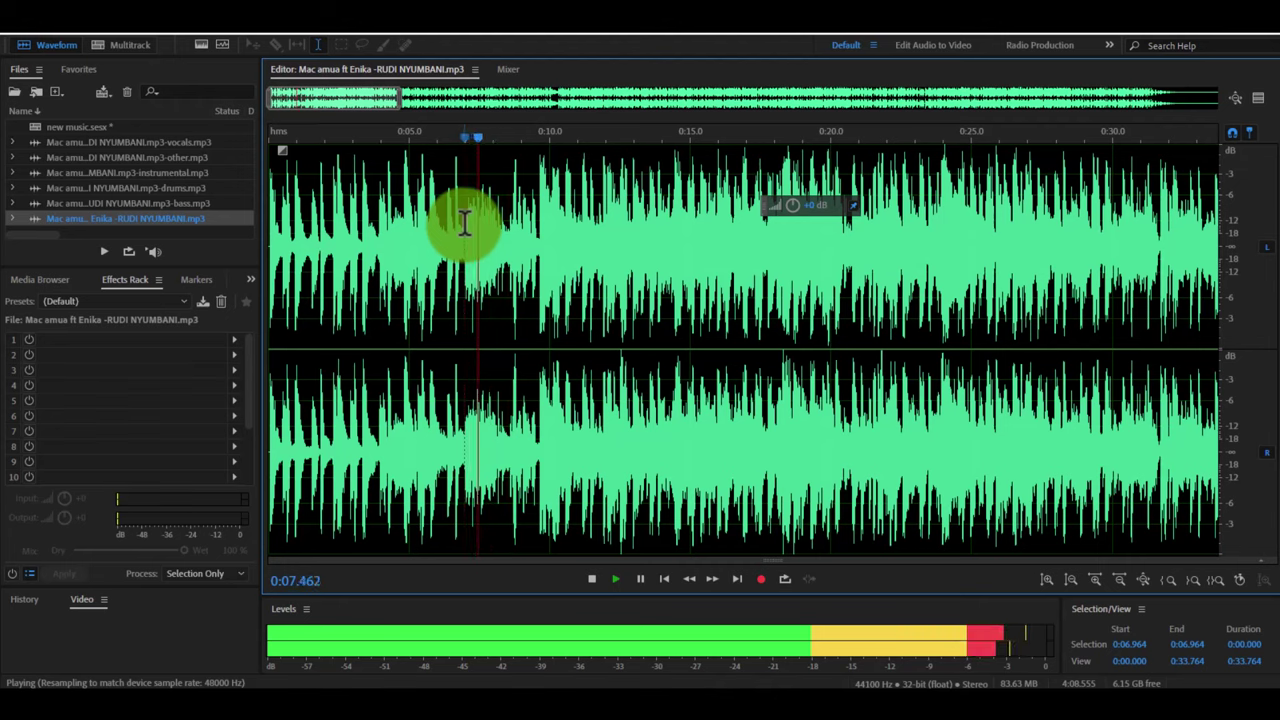
{"action": "key", "text": "space"}
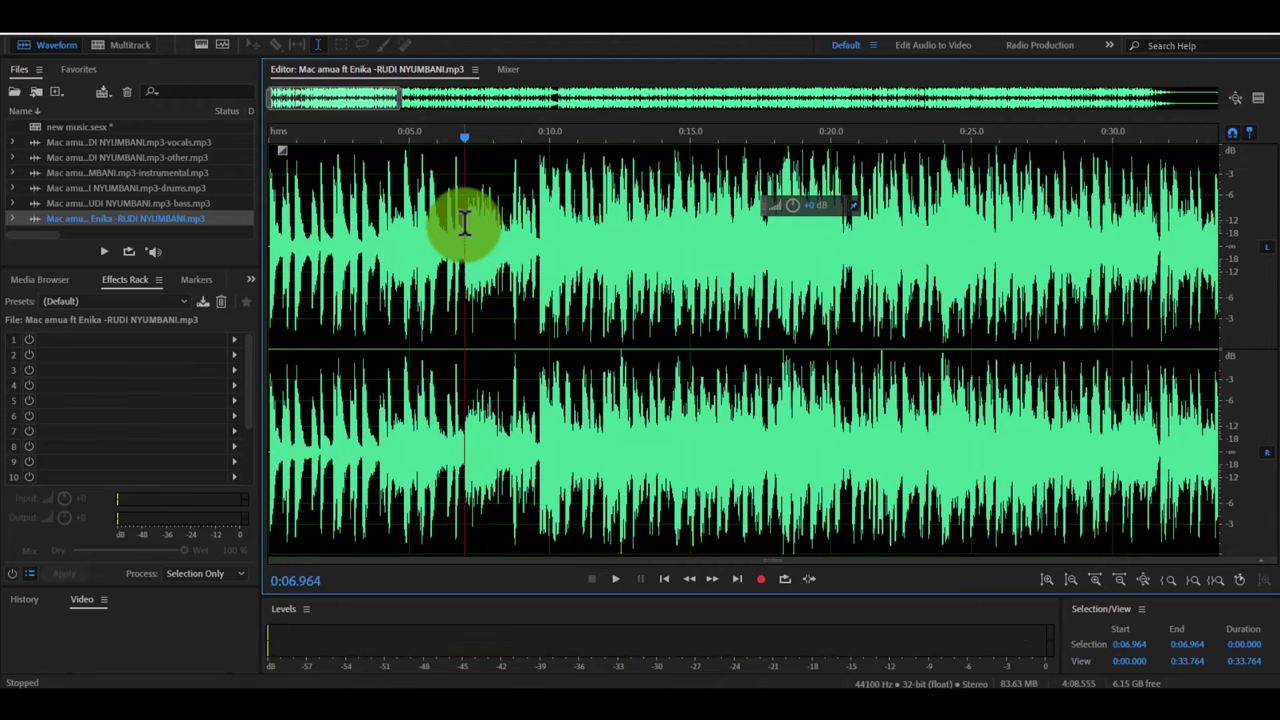
{"action": "key", "text": "space"}
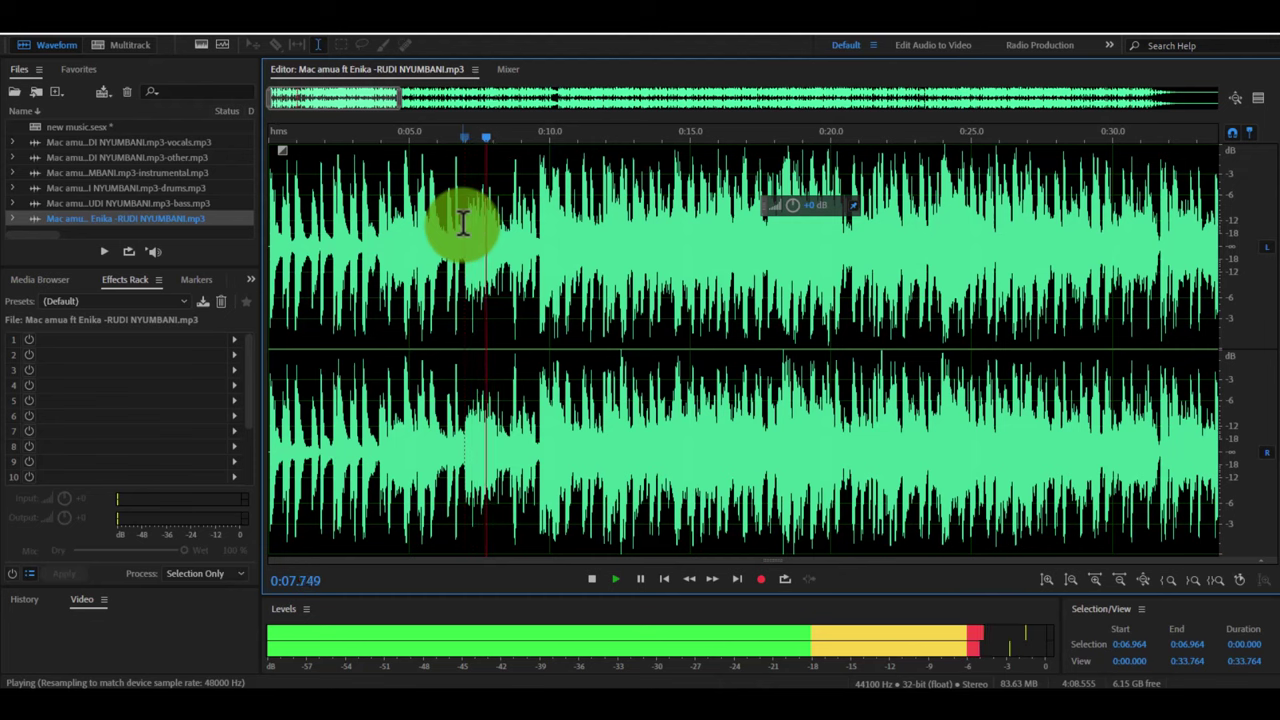
{"action": "key", "text": "space"}
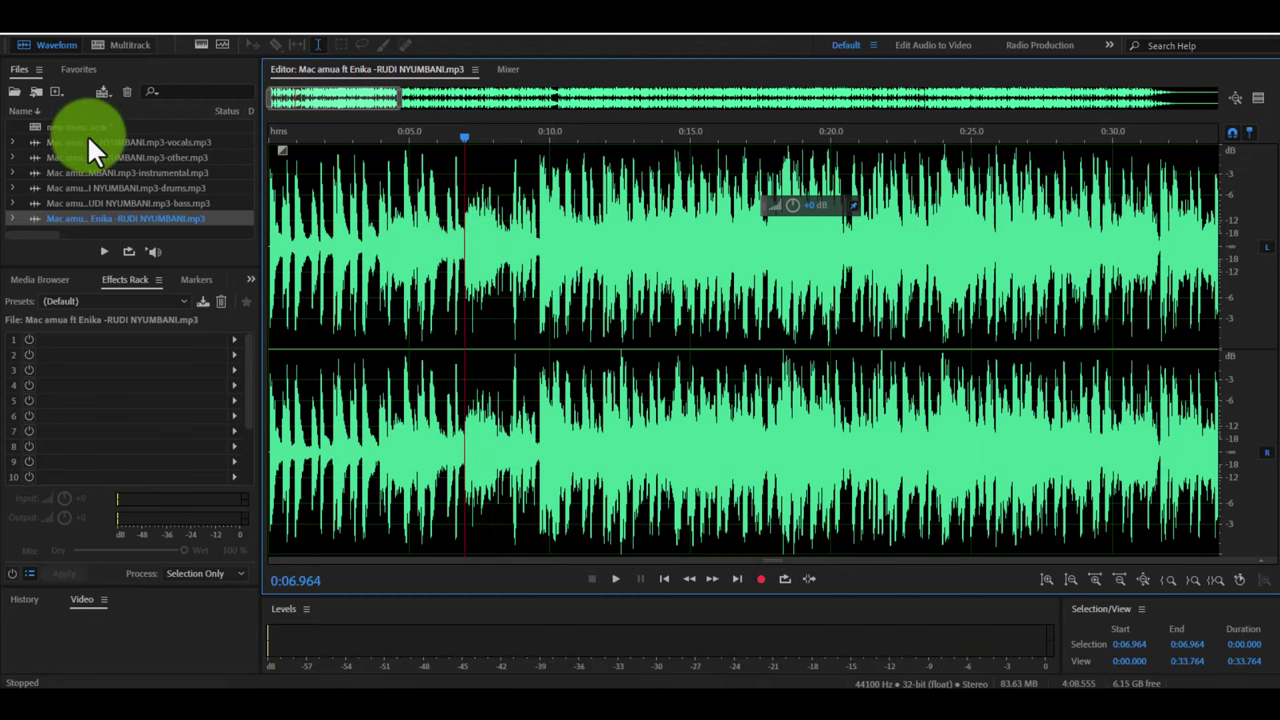
Return to the multitrack session, unmute Track 1 with the other stem, and place the playhead at about 0:06.6.
{"action": "left_click", "coordinate": [130, 46]}
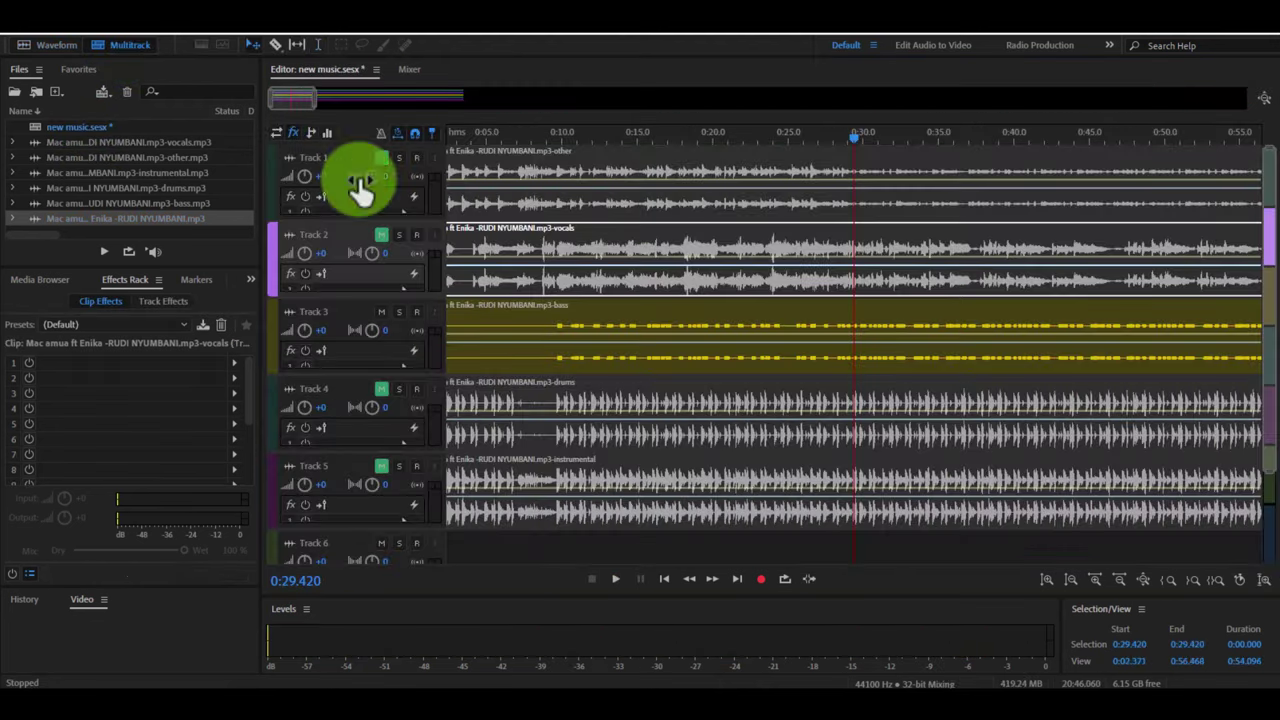
{"action": "left_click", "coordinate": [381, 166]}
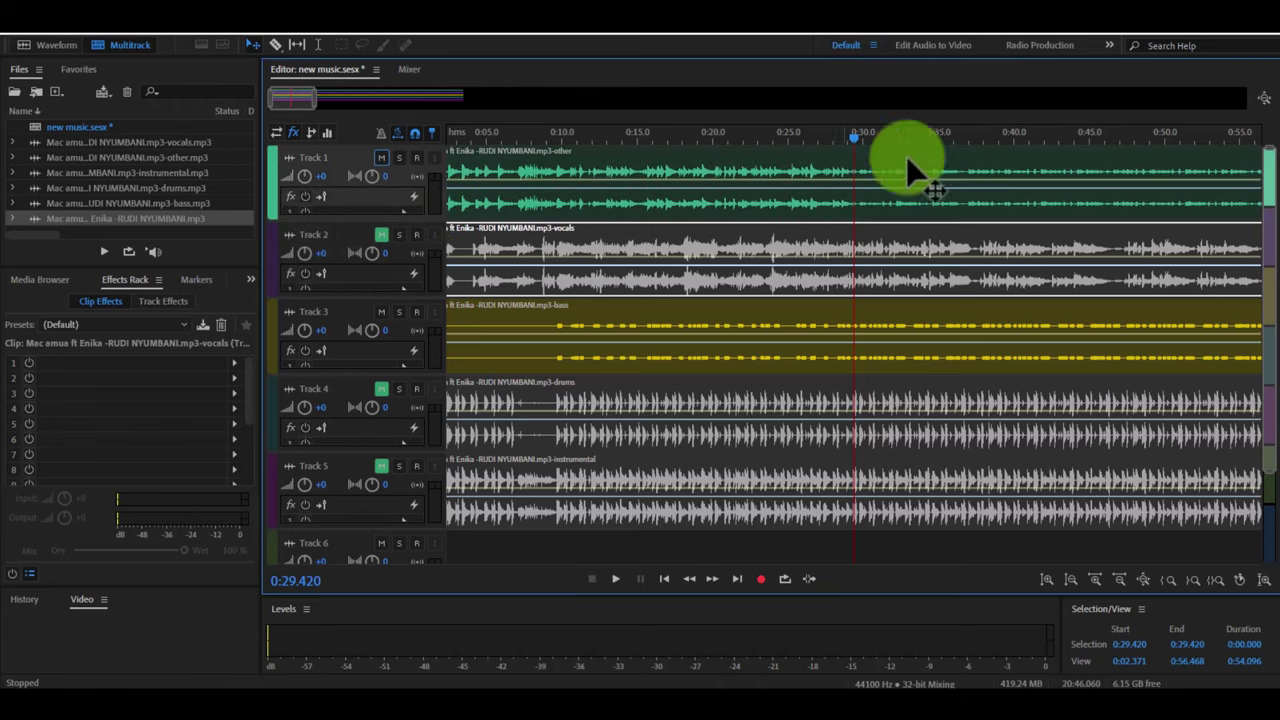
{"action": "left_click_drag", "start_coordinate": [821, 147], "coordinate": [360, 174]}
{"action": "left_click", "coordinate": [545, 133]}
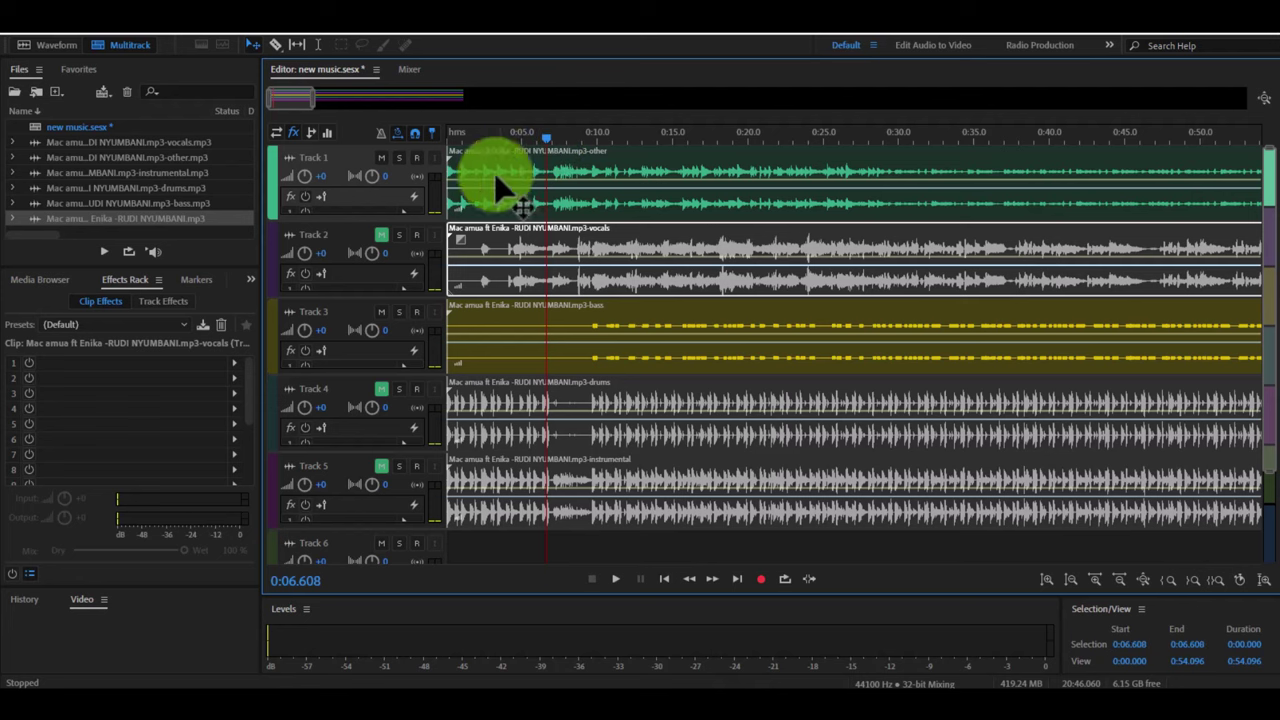
Play the other and bass stems repeatedly from 0:06.608 with vocals, drums and instrumental muted.
{"action": "key", "text": "space"}
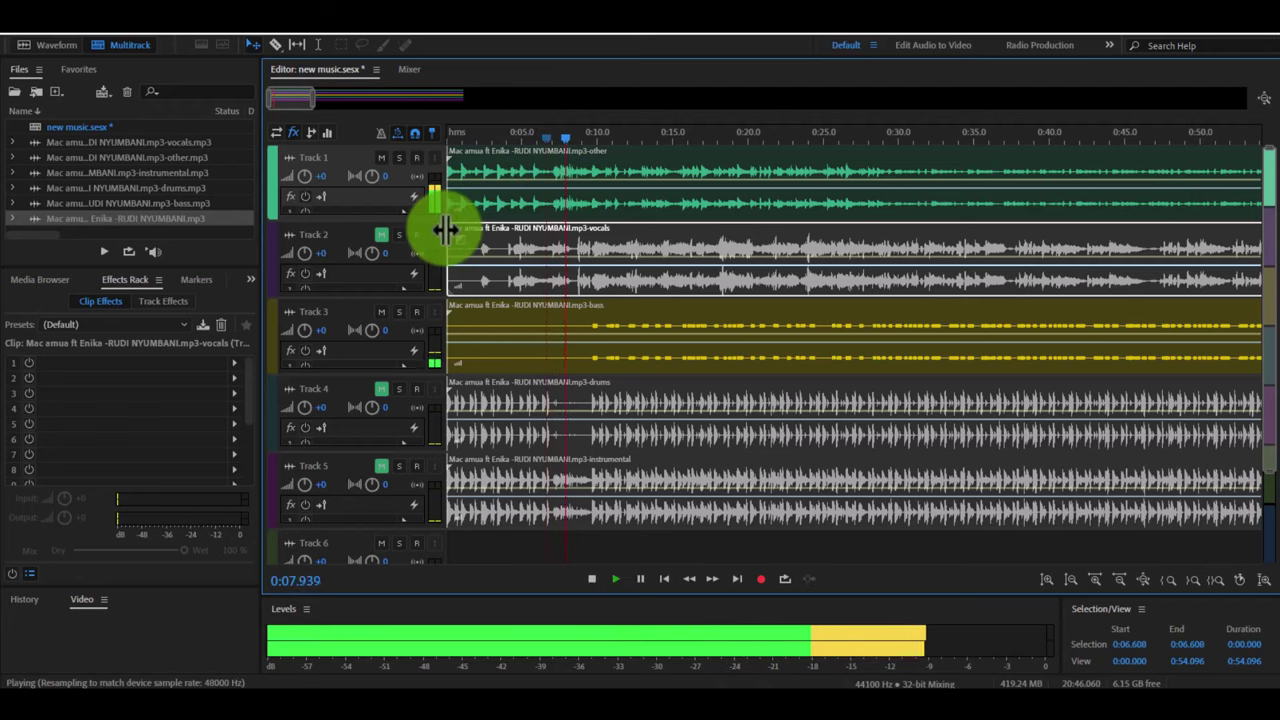
{"action": "key", "text": "space"}
{"action": "key", "text": "space"}
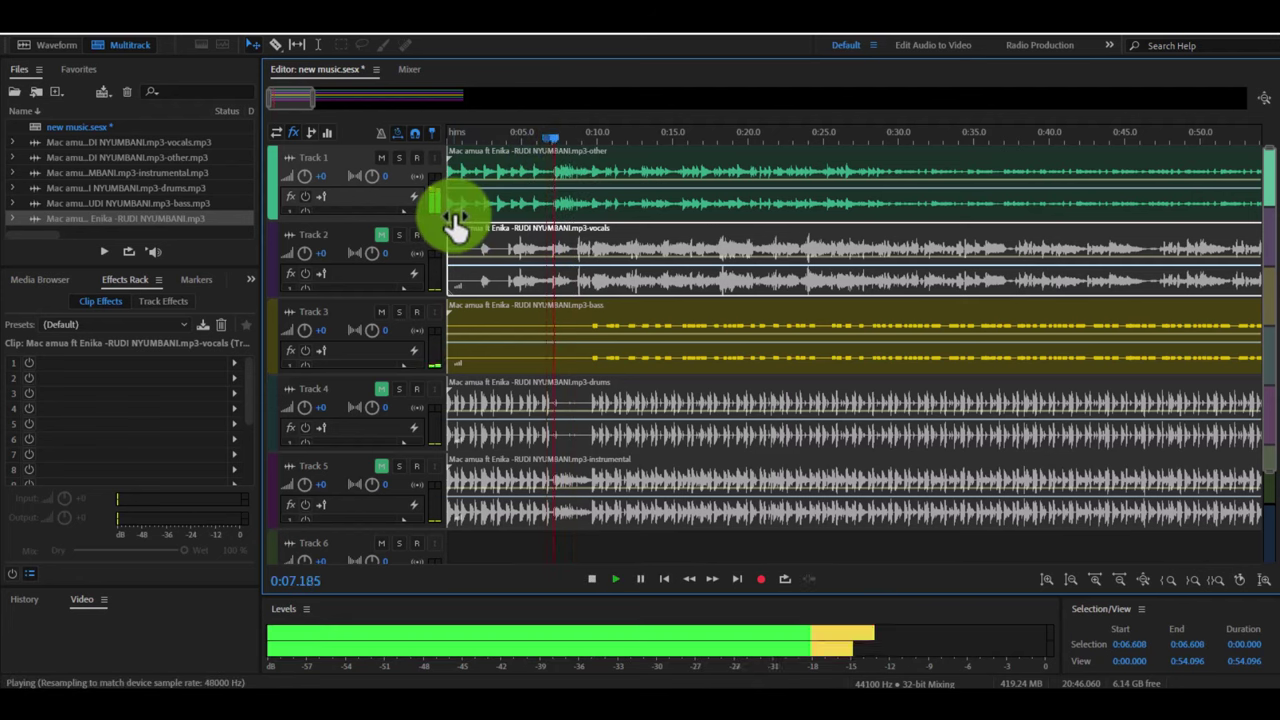
{"action": "key", "text": "space"}
{"action": "key", "text": "space"}
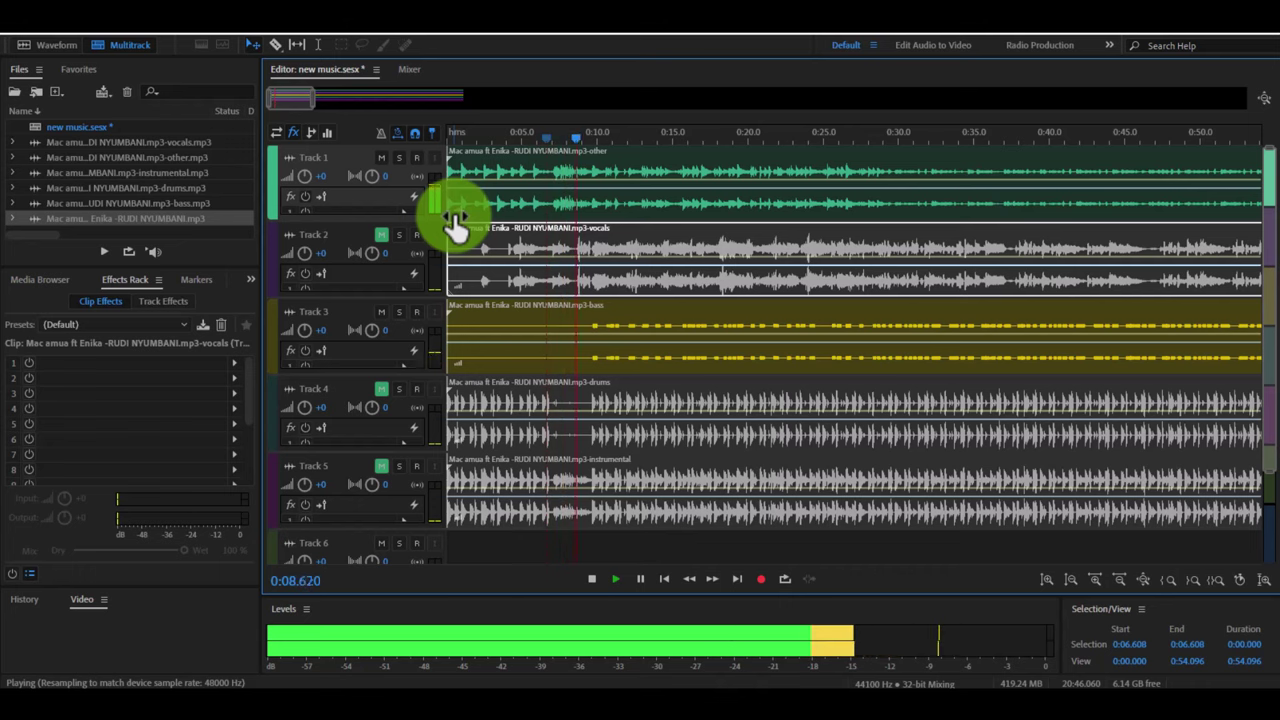
{"action": "key", "text": "space"}
{"action": "key", "text": "space"}
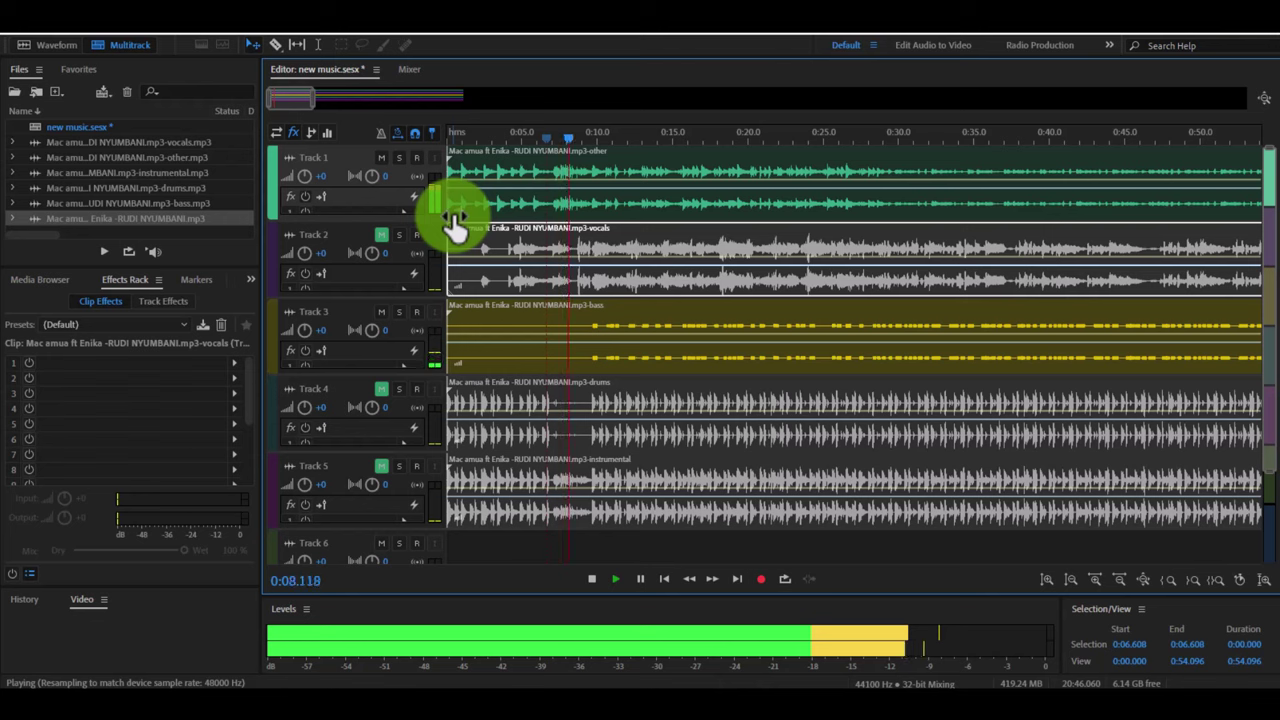
{"action": "key", "text": "space"}
{"action": "key", "text": "space"}
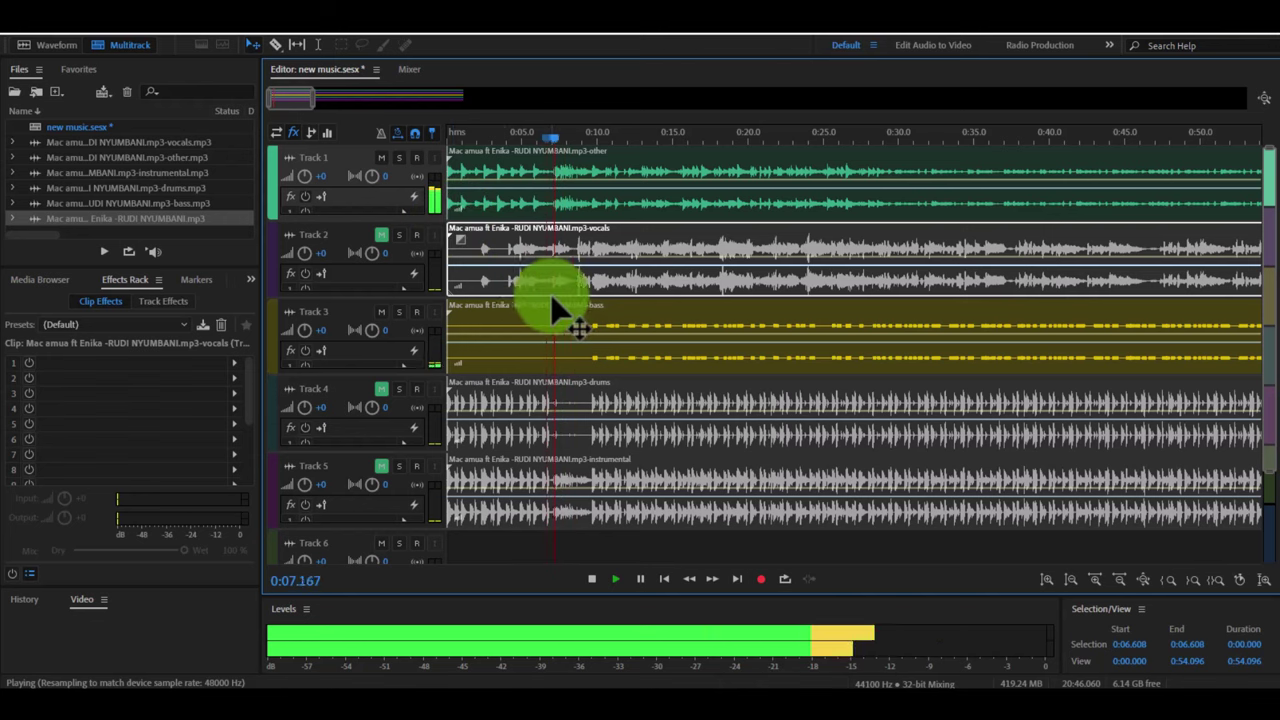
{"action": "key", "text": "space"}
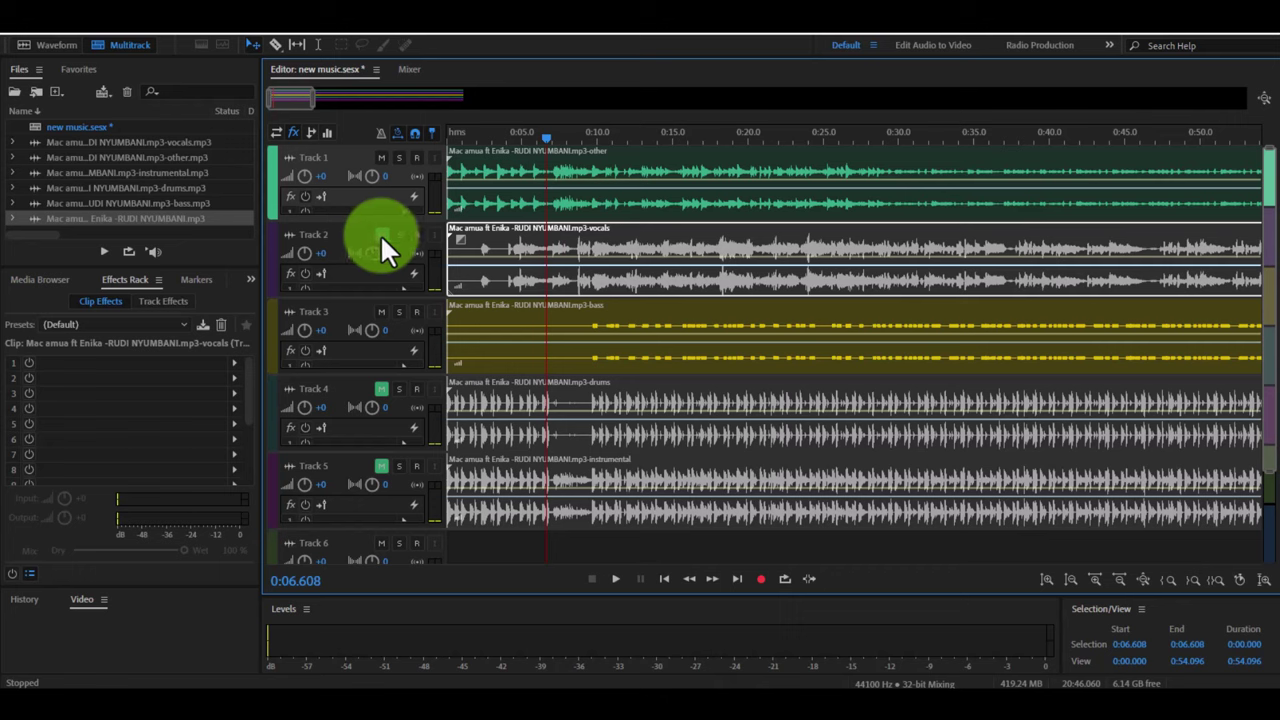
Audition the passage from 0:06.608 with the vocals on Track 2 unmuted and mute that track again.
{"action": "left_click", "coordinate": [381, 238]}
{"action": "key", "text": "space"}
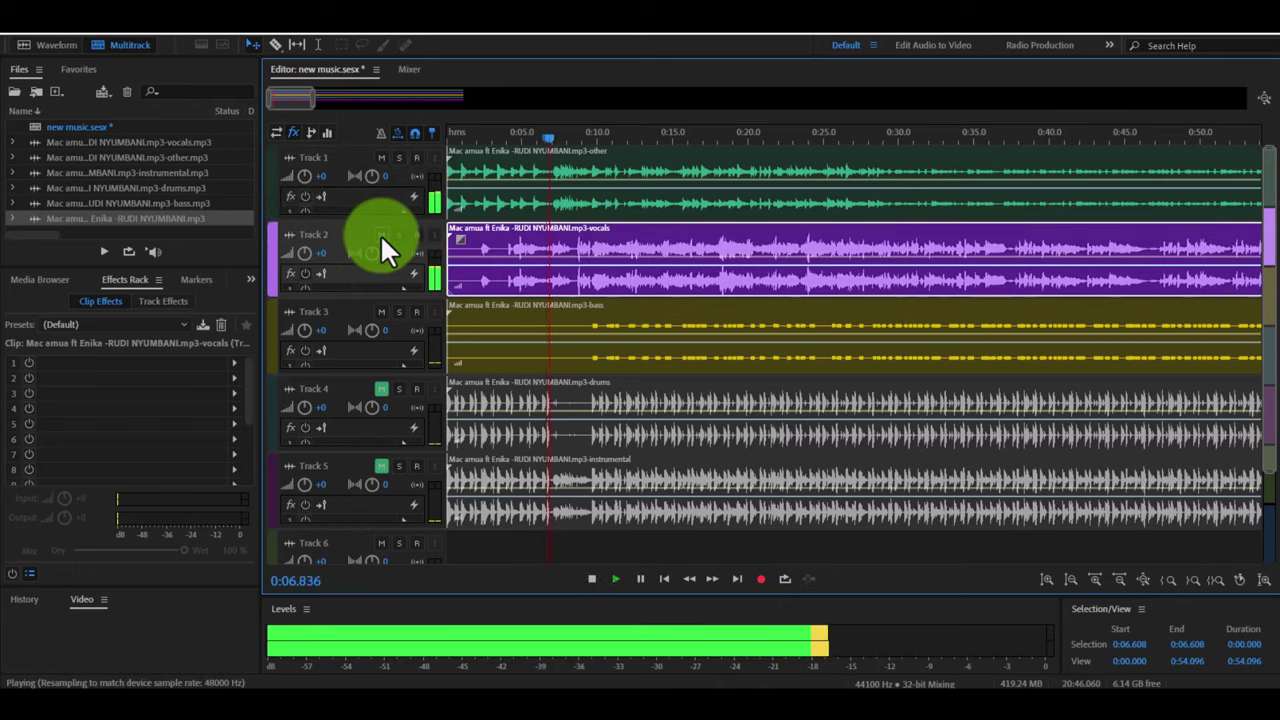
{"action": "key", "text": "space"}
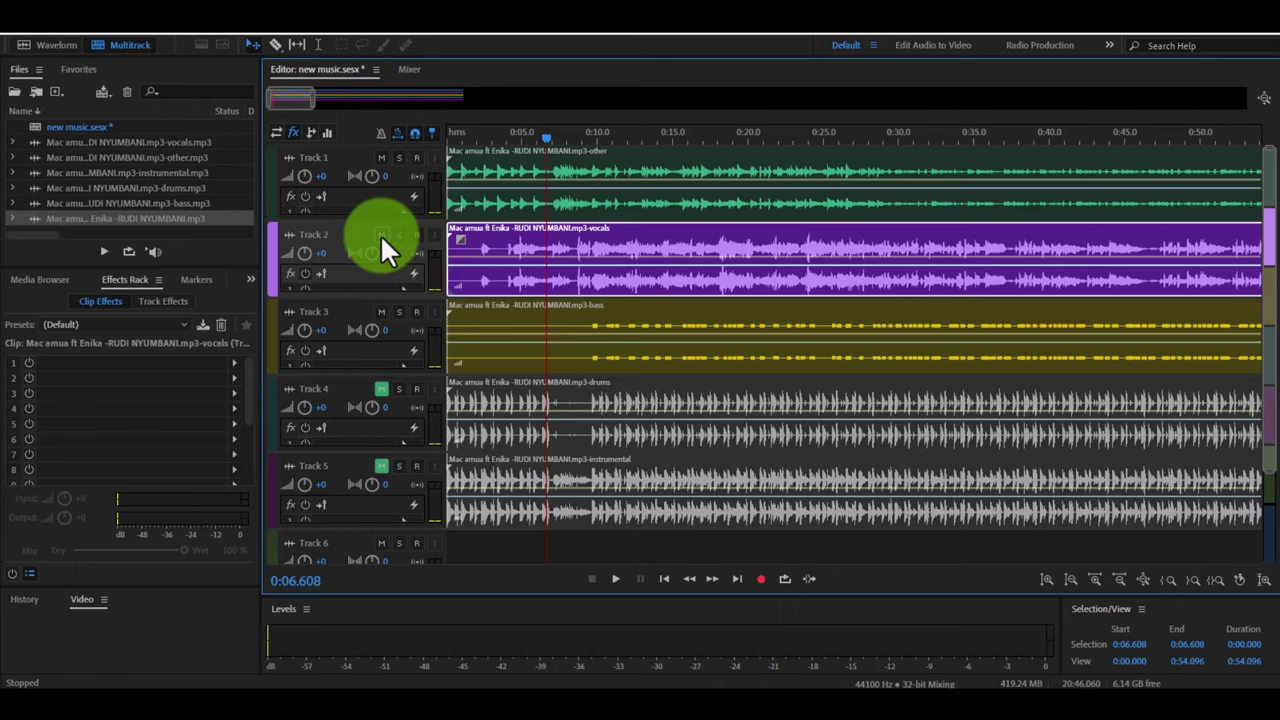
{"action": "left_click", "coordinate": [381, 236]}
Replay the passage from 0:06.608 several times without the vocals to listen for vocal residue in the remaining stems.
{"action": "key", "text": "space"}
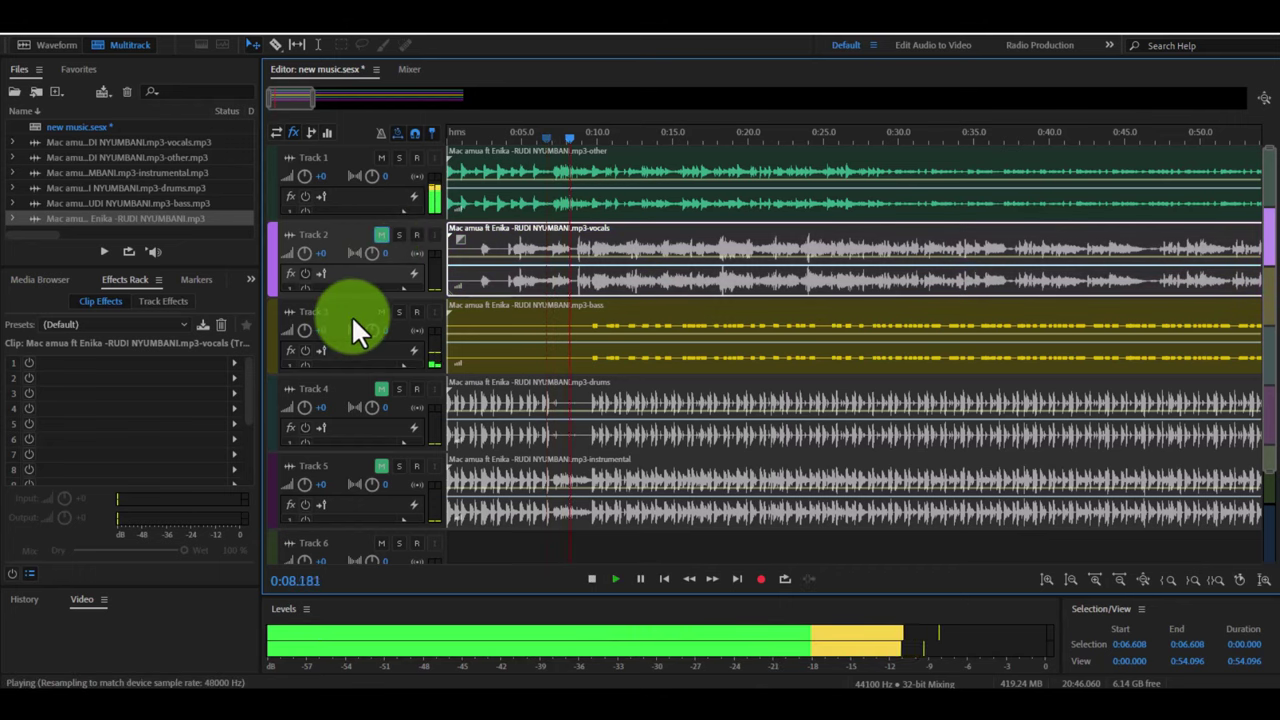
{"action": "key", "text": "space"}
{"action": "key", "text": "space"}
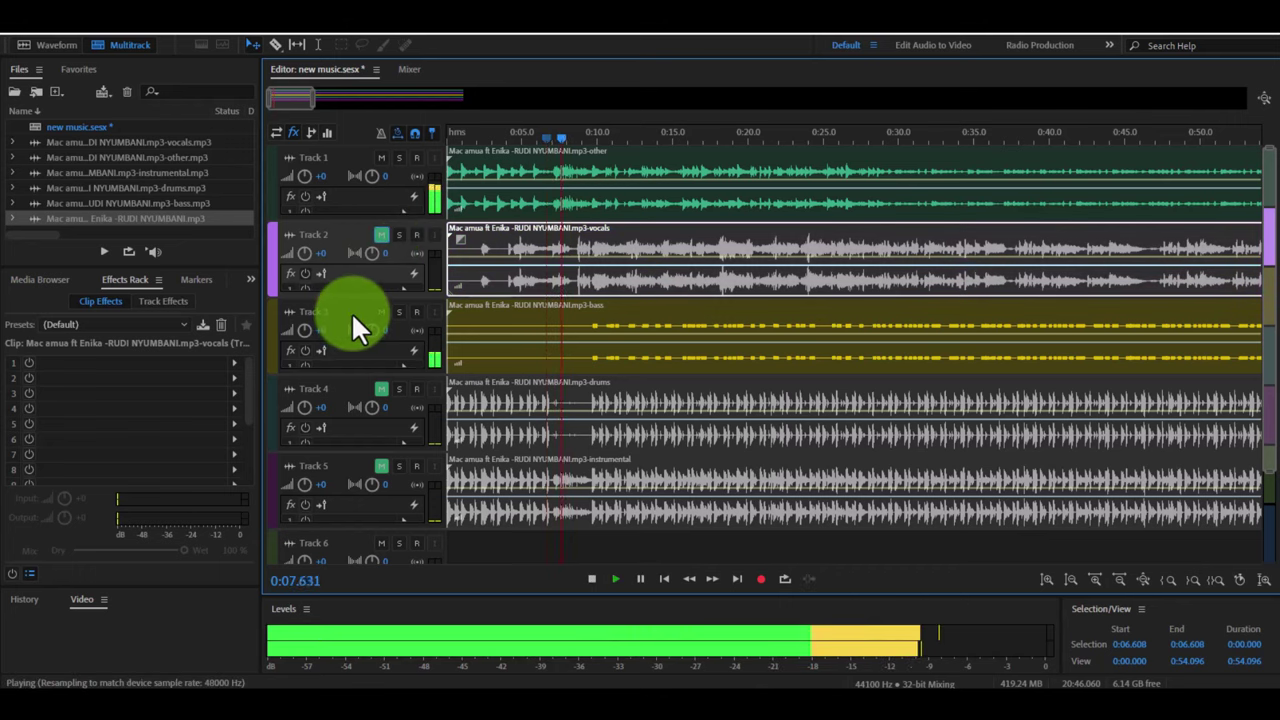
{"action": "key", "text": "space"}
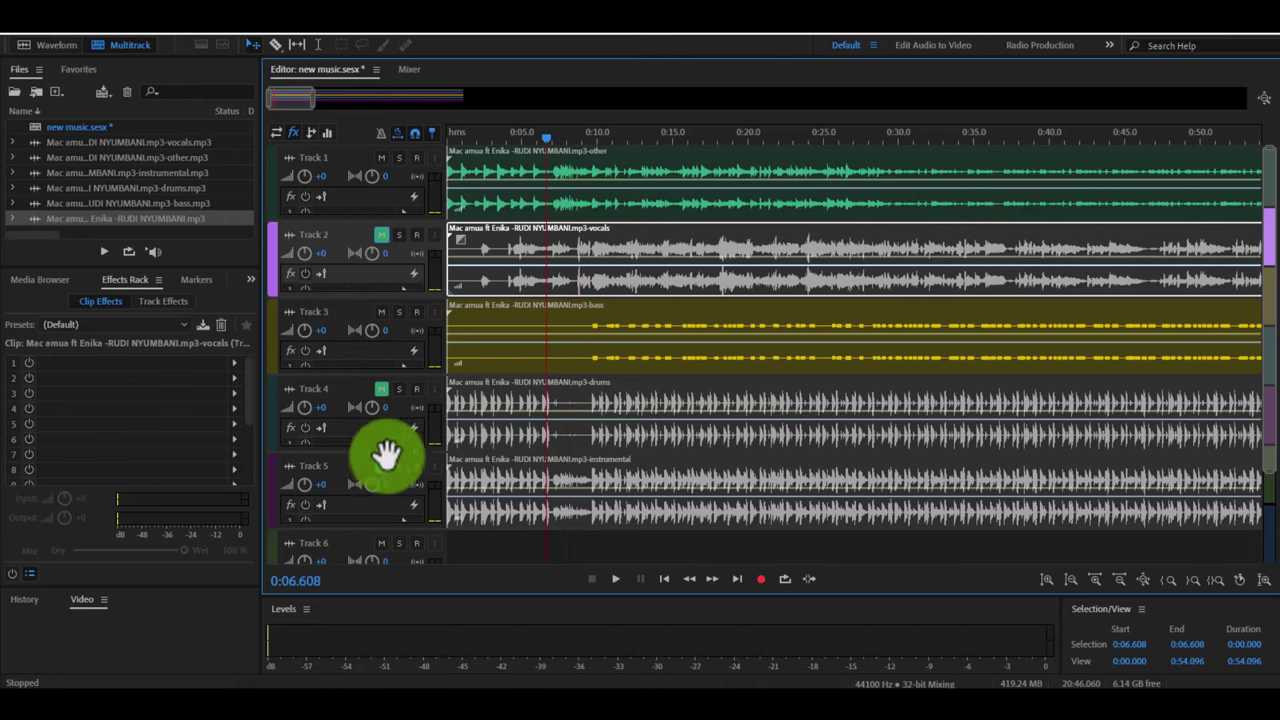
{"action": "key", "text": "space"}
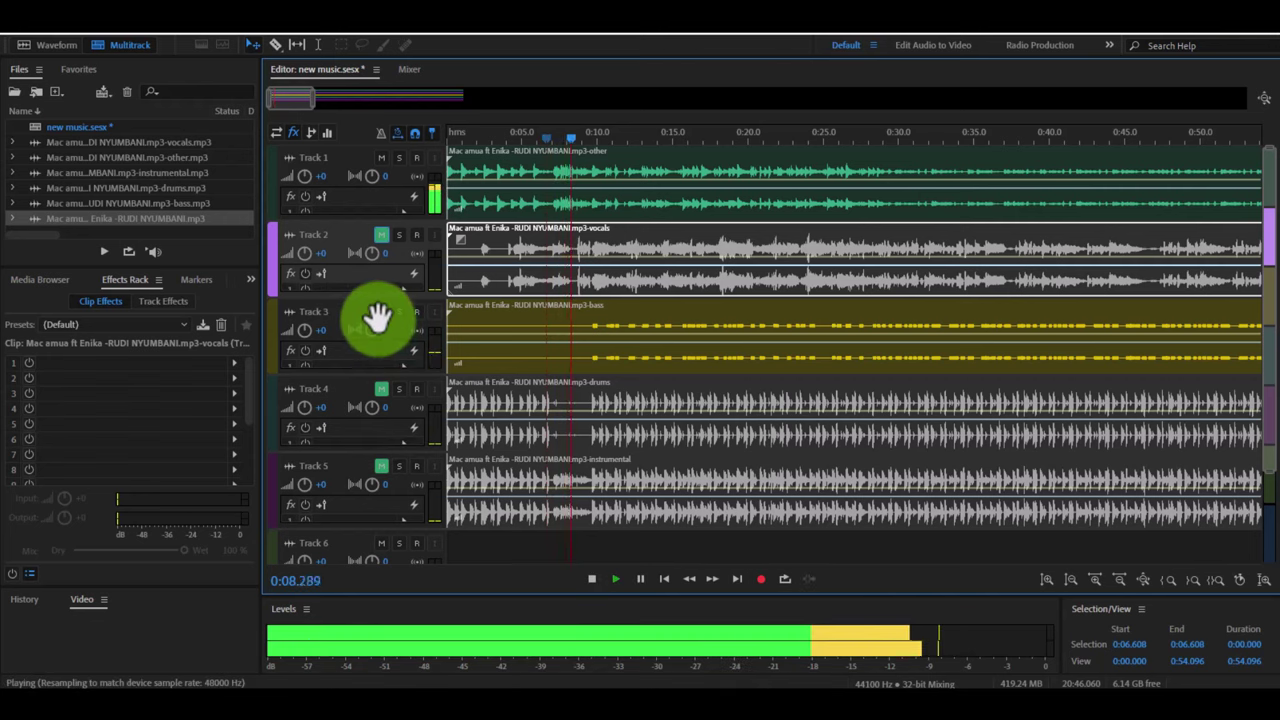
{"action": "key", "text": "space"}
{"action": "key", "text": "space"}
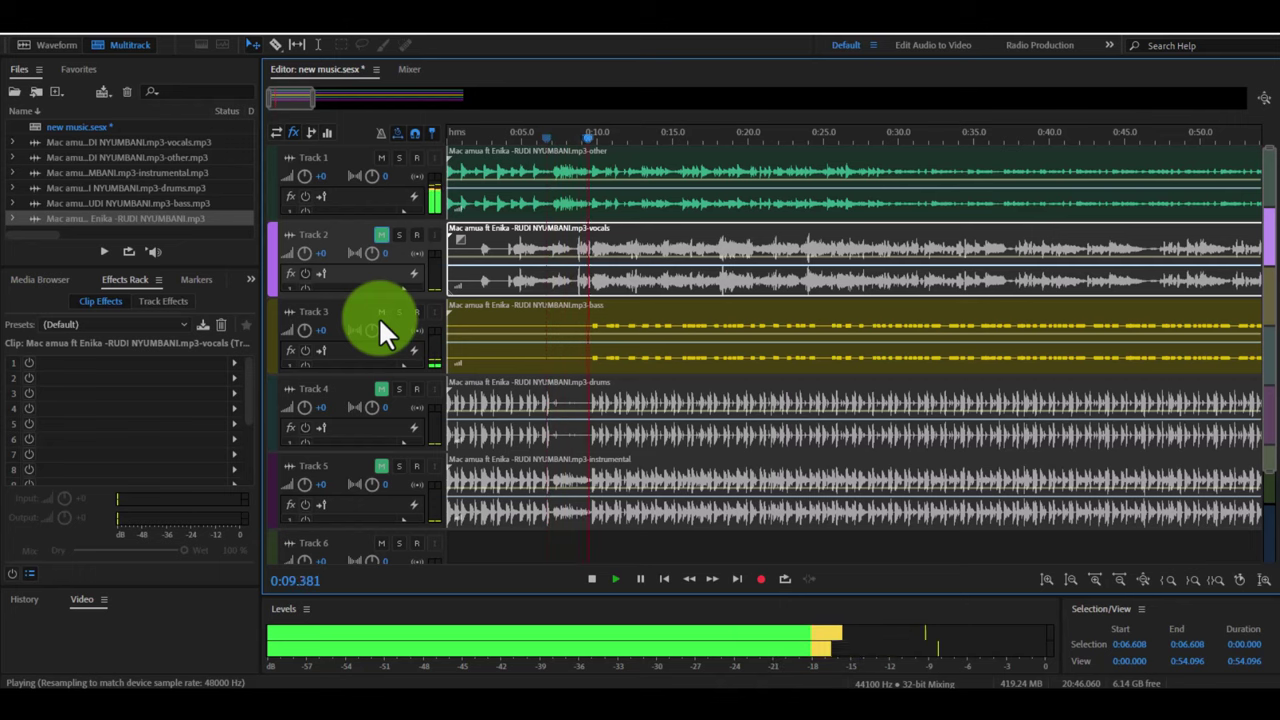
{"action": "key", "text": "space"}
{"action": "key", "text": "space"}
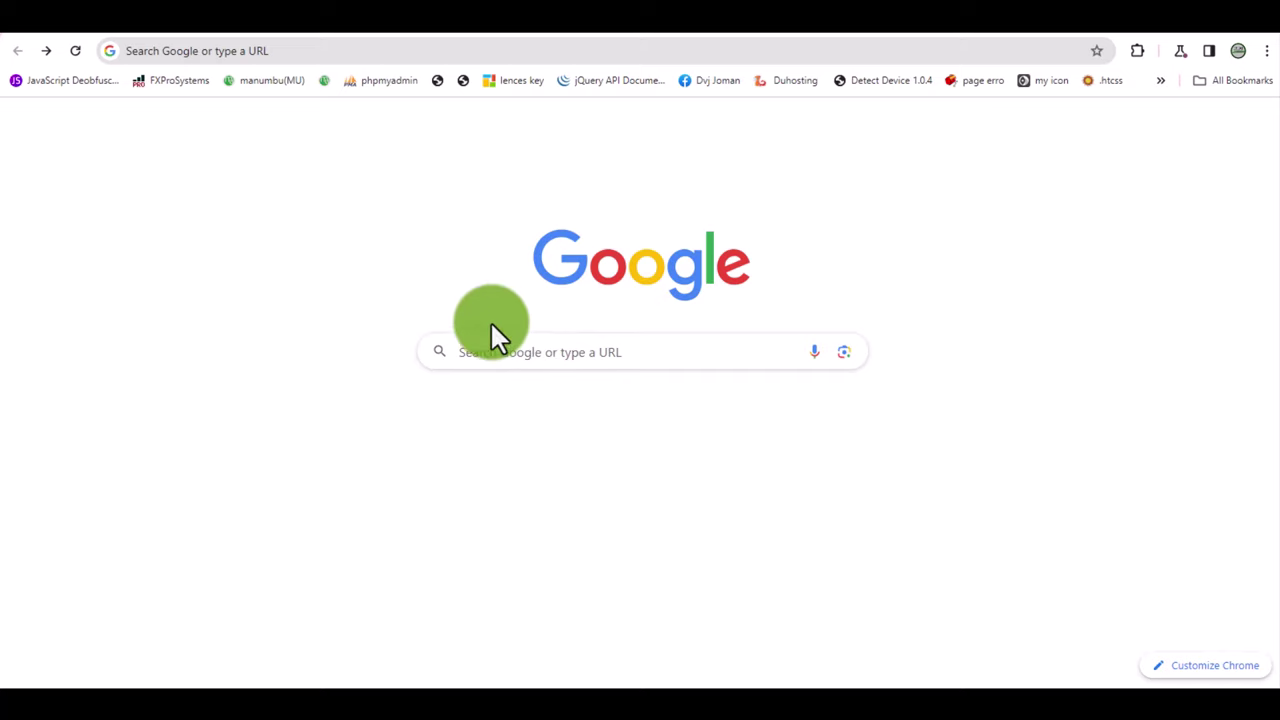
Switch to the Chrome browser and search Google for "fadr".
{"action": "left_click", "coordinate": [495, 345]}
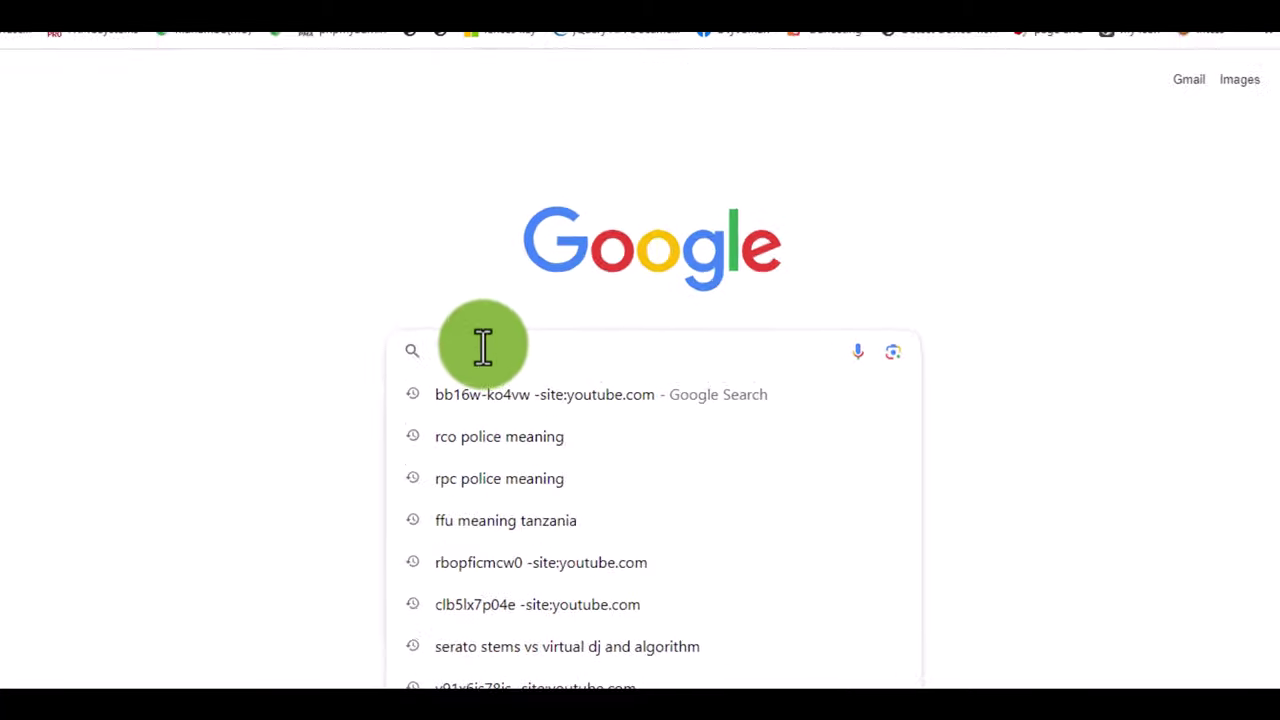
{"action": "type", "text": "fadr.com"}
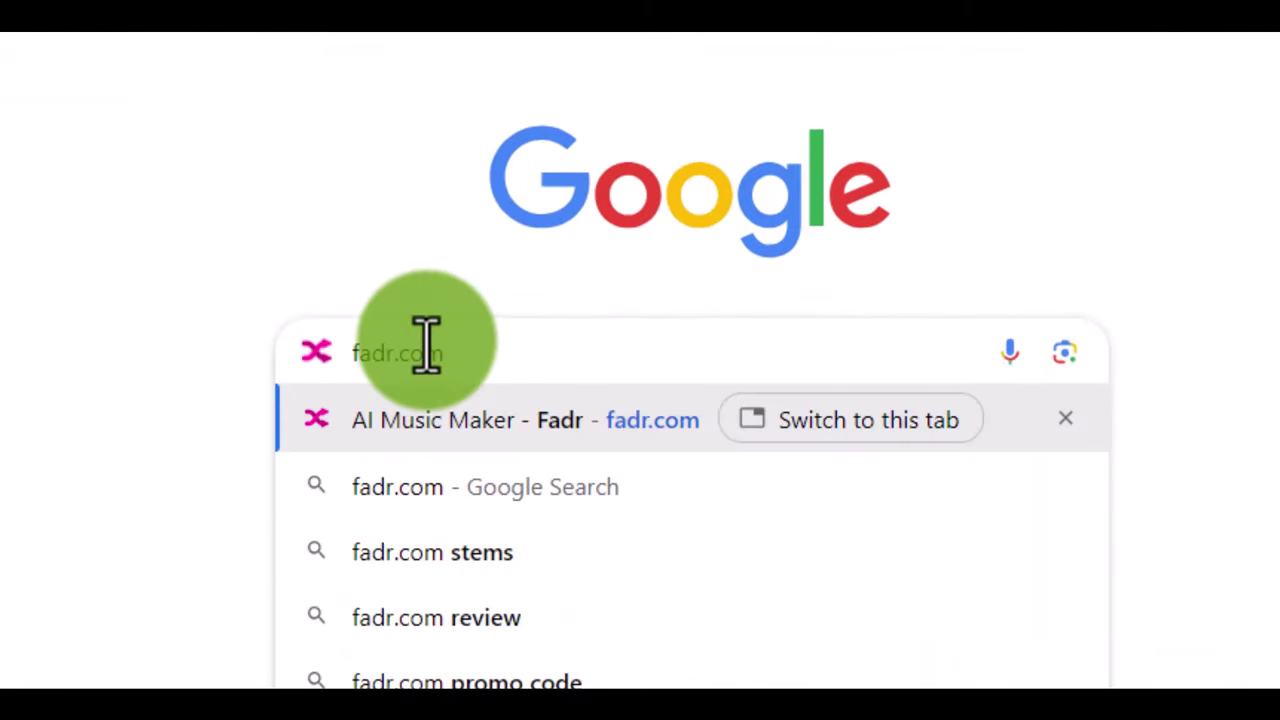
{"action": "key", "text": "shift+Left"}
{"action": "key", "text": "shift+Left"}
{"action": "key", "text": "shift+Left"}
{"action": "key", "text": "shift+Left"}
{"action": "key", "text": "BackSpace"}
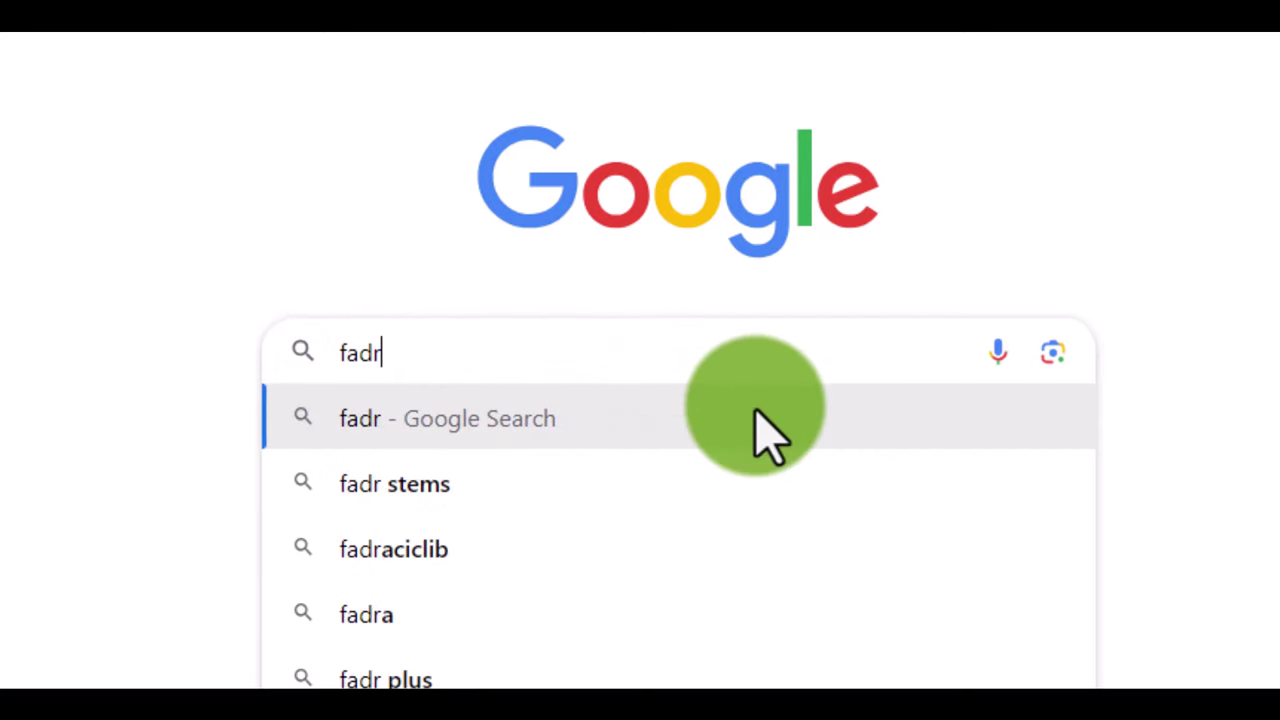
{"action": "left_click", "coordinate": [765, 425]}
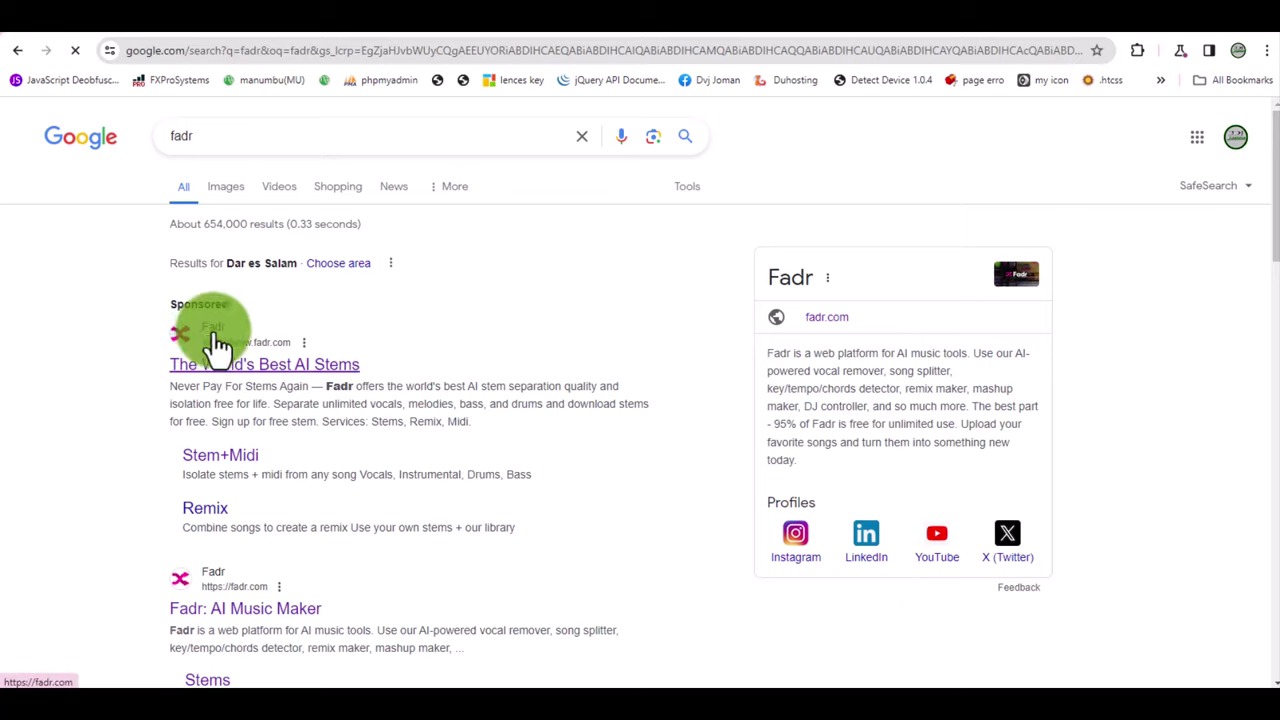
Open the "Fadr: AI Music Maker" search result and go to the site's Stems tool.
{"action": "scroll", "coordinate": [214, 337], "scroll_direction": "down", "scroll_amount": 3}
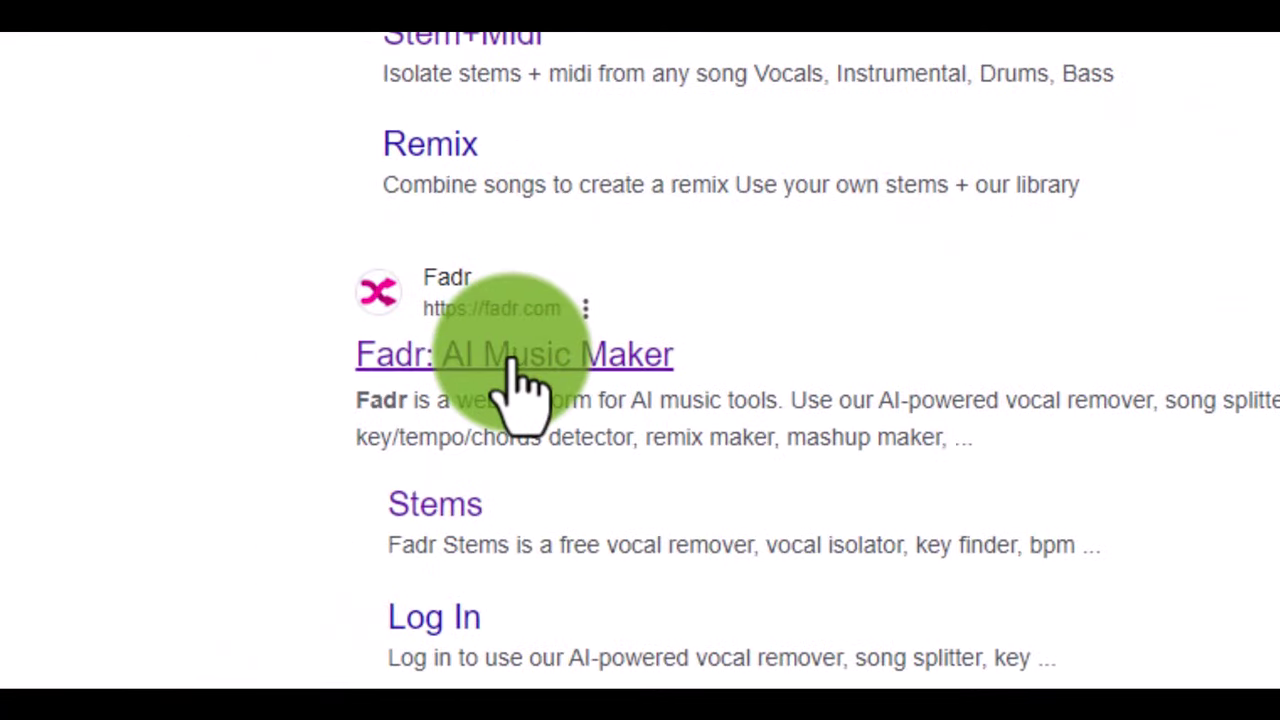
{"action": "scroll", "coordinate": [382, 418], "scroll_direction": "down", "scroll_amount": 2}
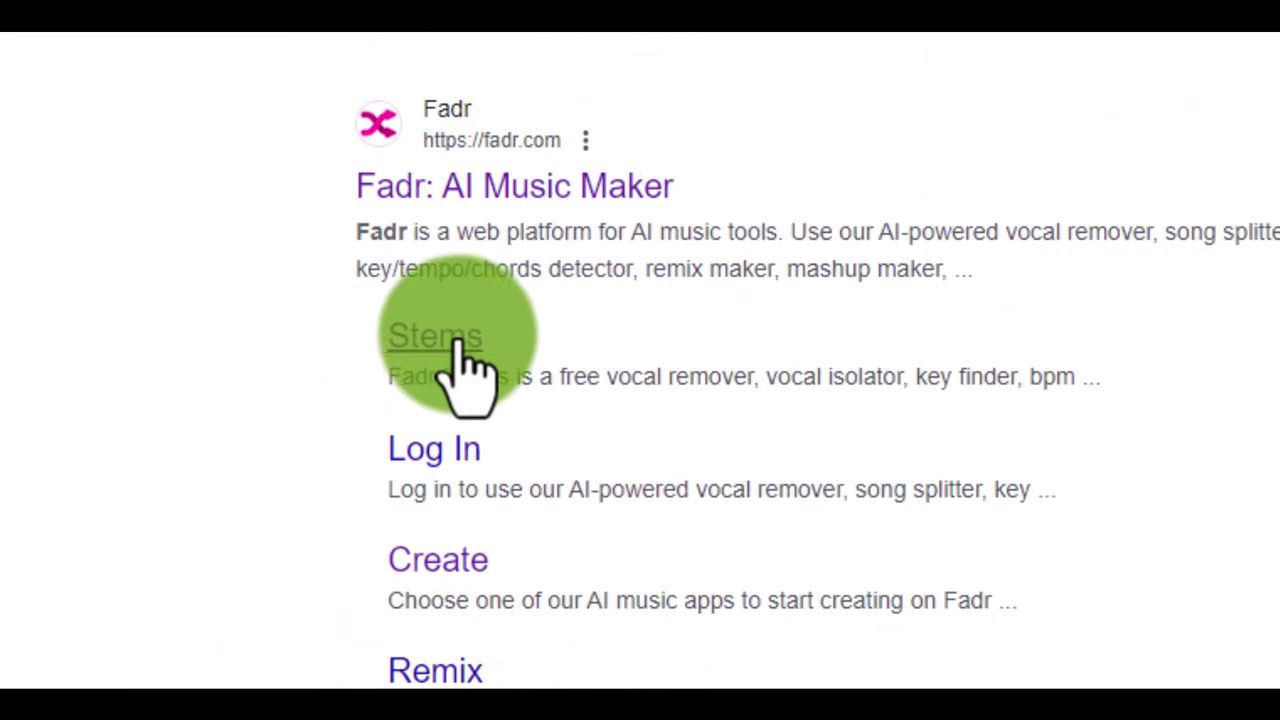
{"action": "right_click", "coordinate": [540, 186]}
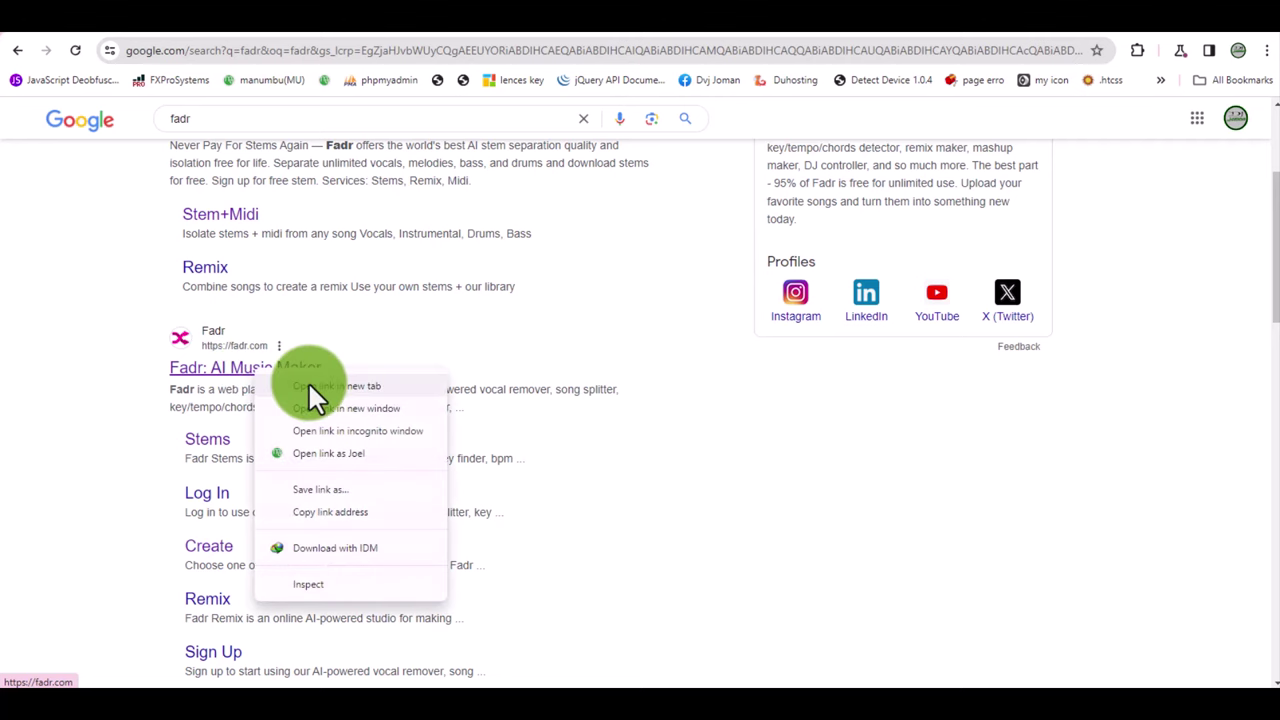
{"action": "left_click", "coordinate": [229, 390]}
{"action": "left_click", "coordinate": [230, 388]}
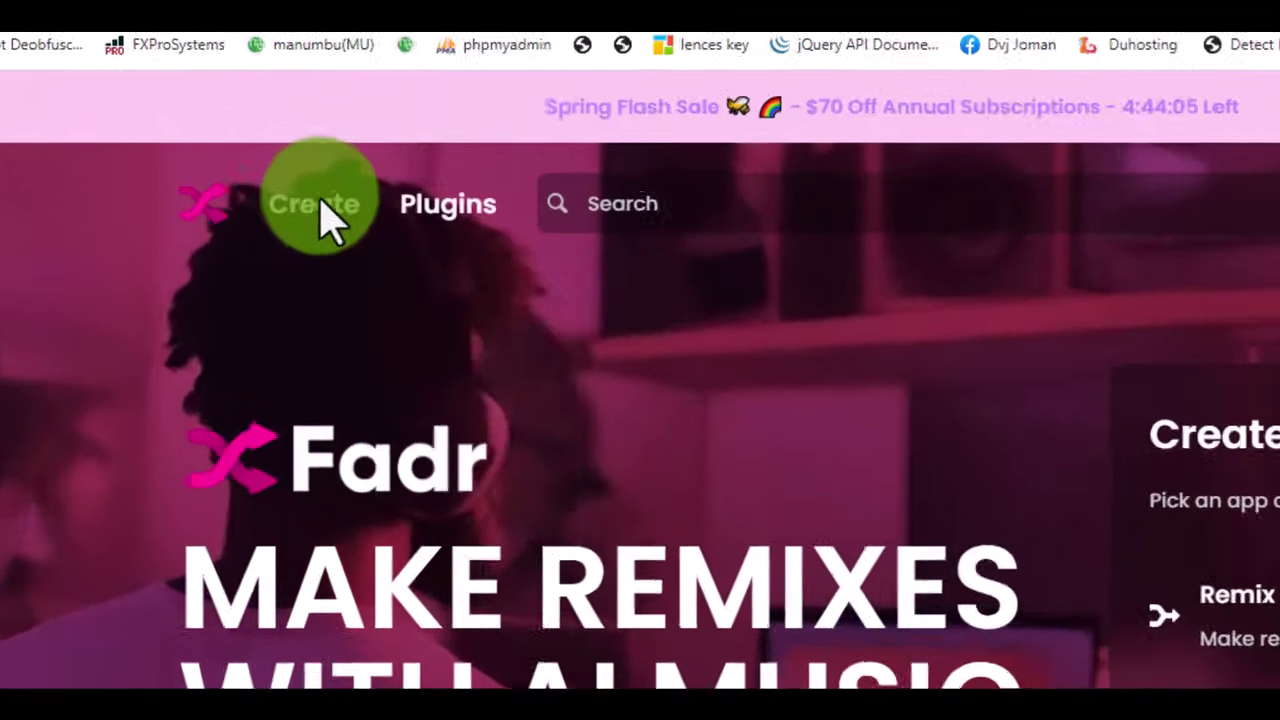
{"action": "left_click", "coordinate": [264, 186]}
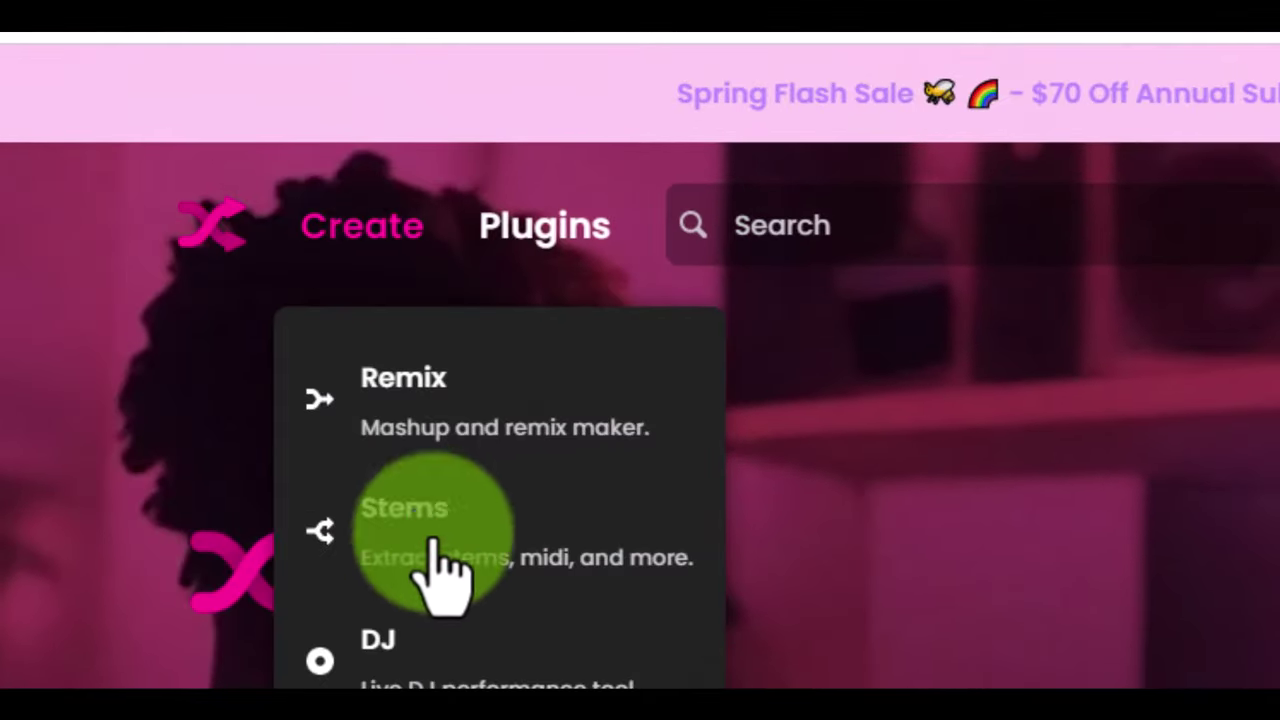
{"action": "left_click", "coordinate": [440, 565]}
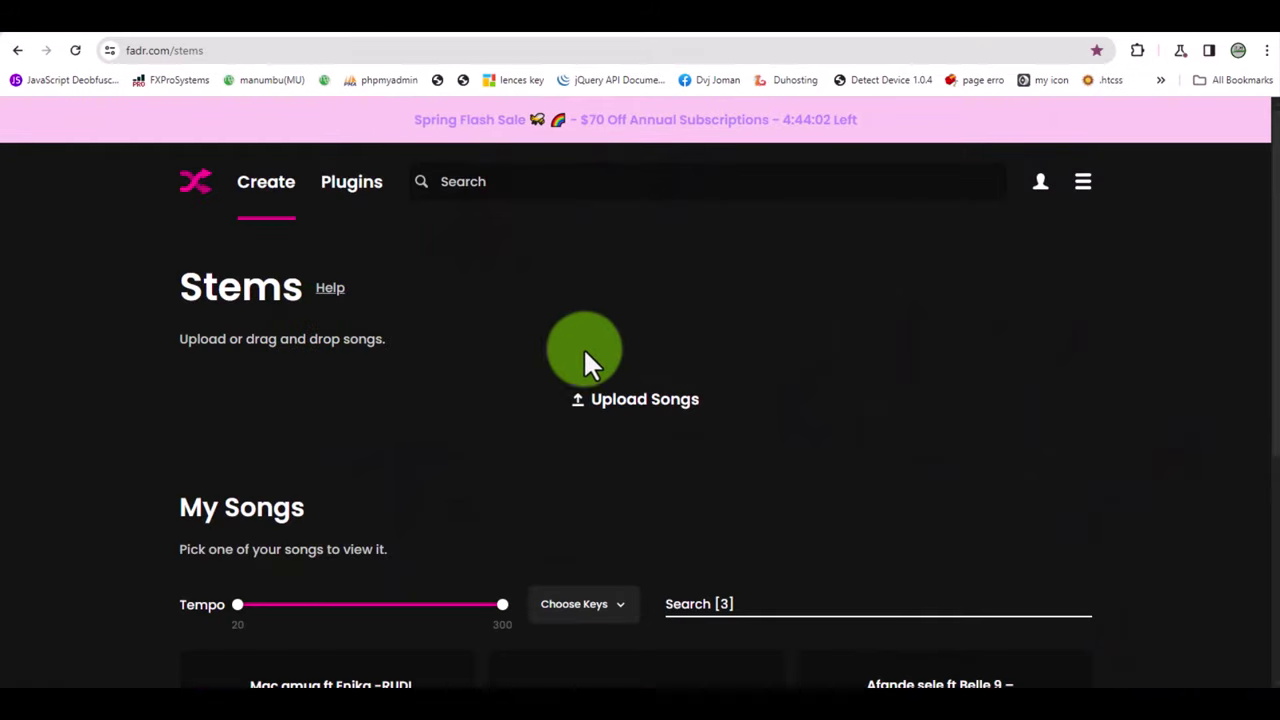
Permanently delete "Mac amua ft Enika -RUDI NYUMBANI.mp3" from My Songs.
{"action": "scroll", "coordinate": [592, 385], "scroll_direction": "down", "scroll_amount": 1}
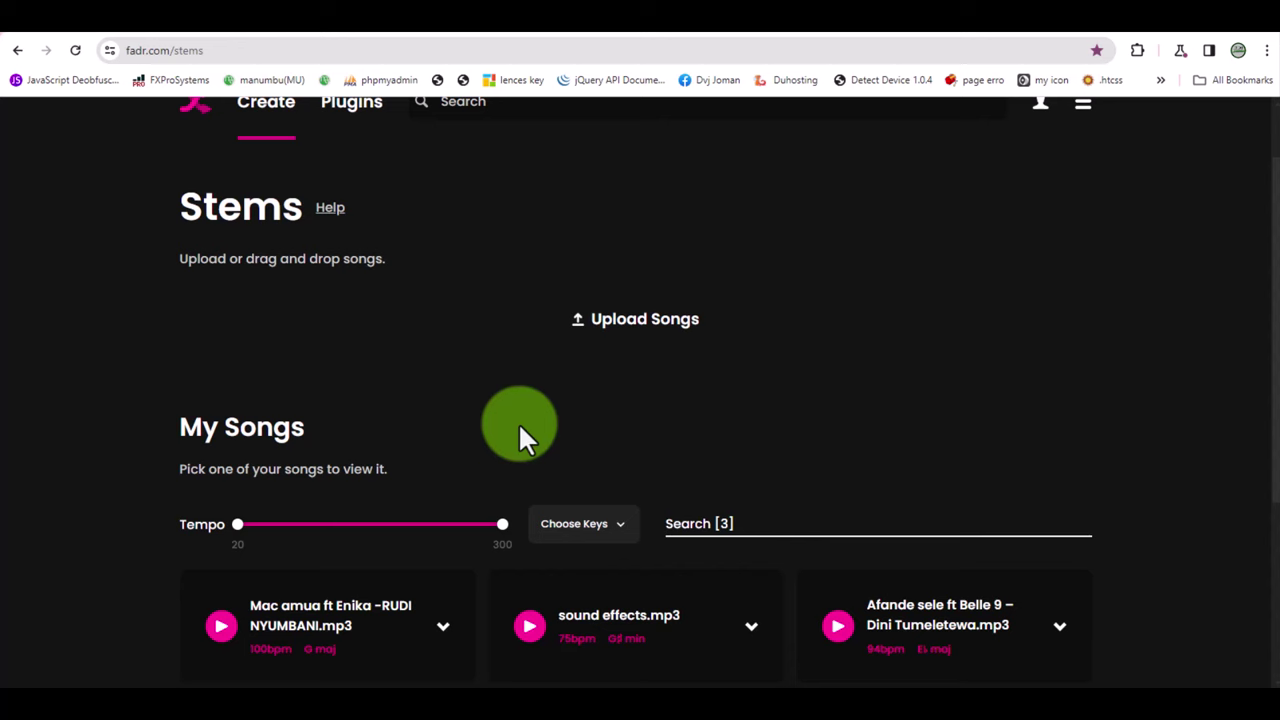
{"action": "left_click", "coordinate": [443, 628]}
{"action": "scroll", "coordinate": [430, 580], "scroll_direction": "down", "scroll_amount": 3}
{"action": "left_click", "coordinate": [410, 505]}
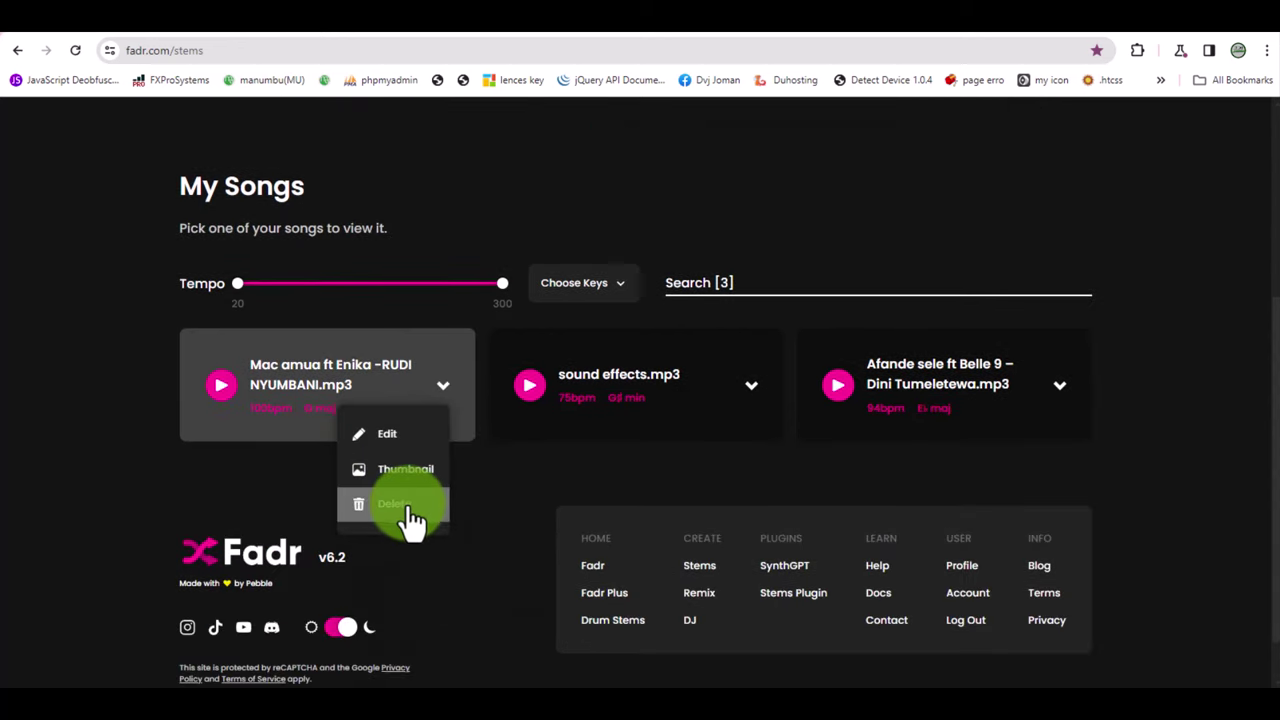
{"action": "left_click", "coordinate": [623, 465]}
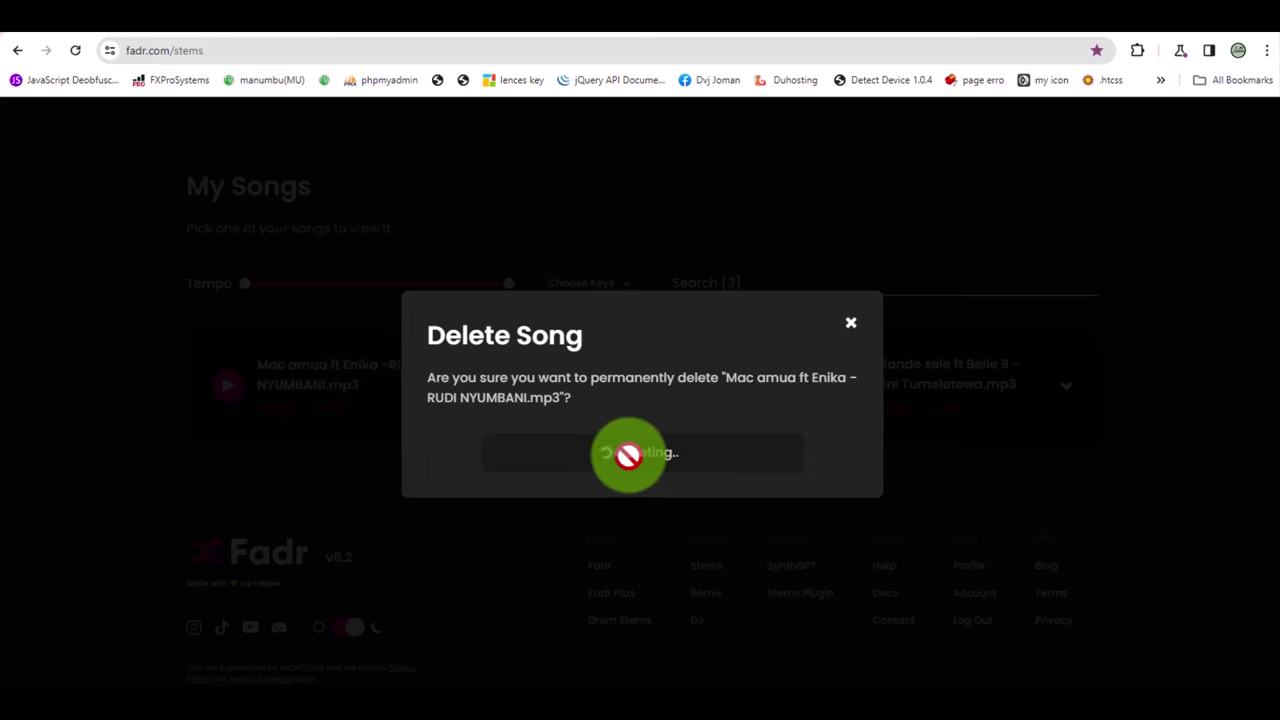
Upload the "Mac amua ft Enika -RUDI NYUMBANI" MP3 from the R&B folder to Stems for separation.
{"action": "scroll", "coordinate": [620, 449], "scroll_direction": "up", "scroll_amount": 3}
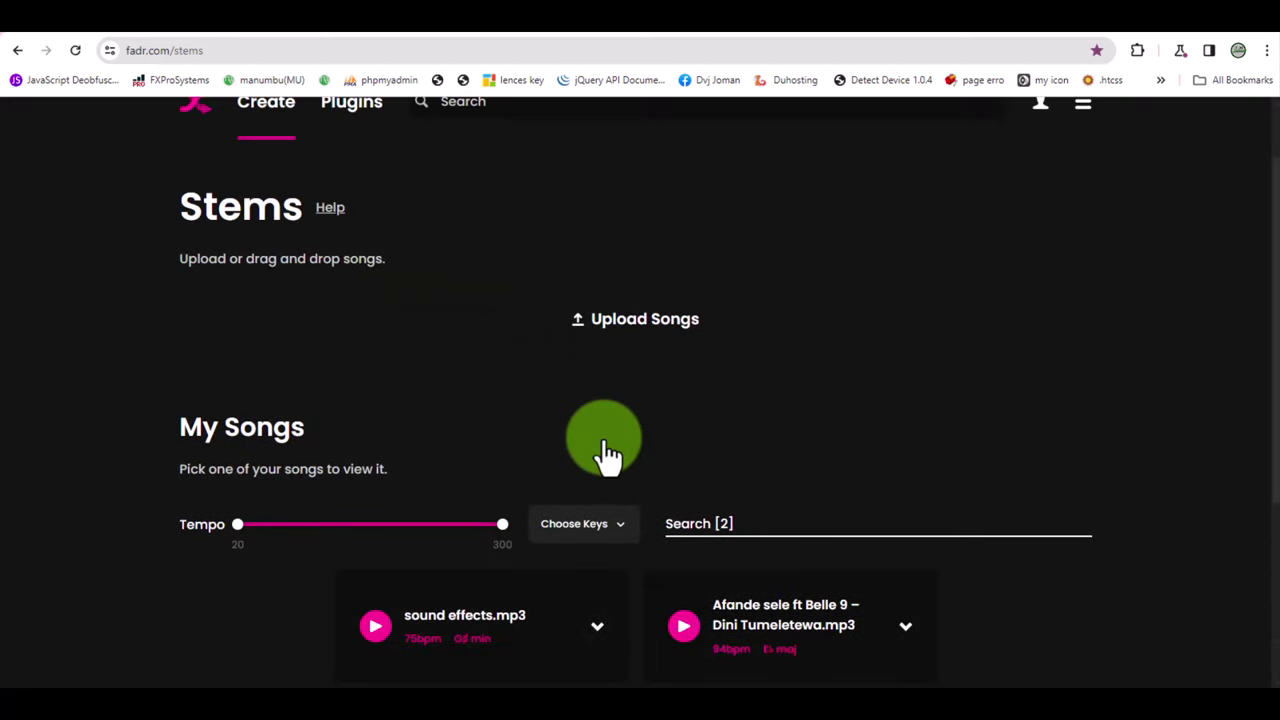
{"action": "scroll", "coordinate": [554, 412], "scroll_direction": "up", "scroll_amount": 1}
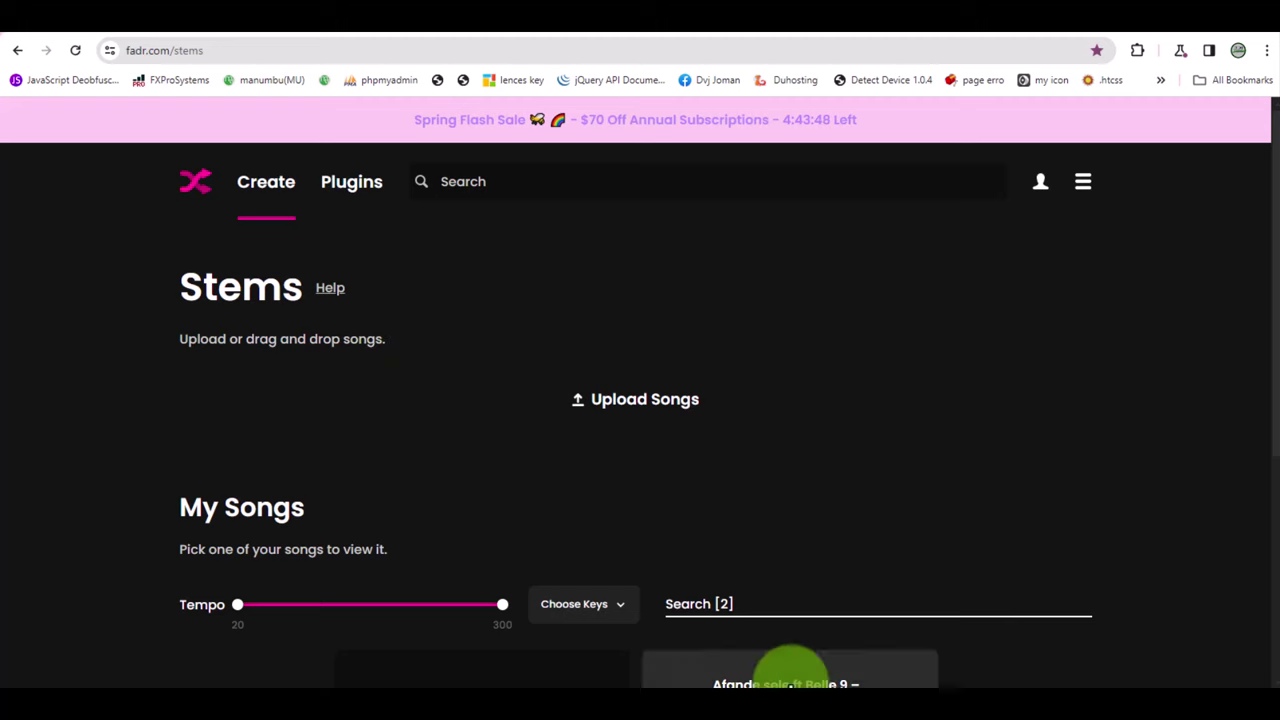
{"action": "mouse_move", "coordinate": [808, 707]}
{"action": "left_click", "coordinate": [810, 680]}
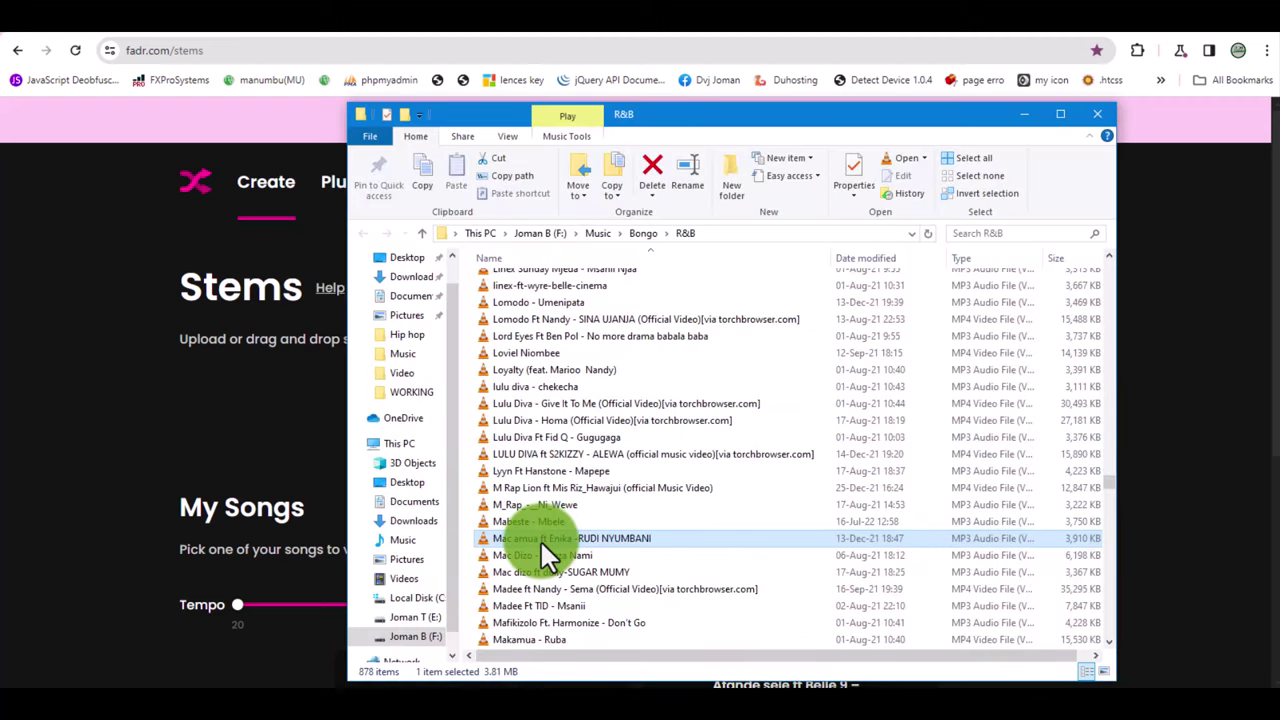
{"action": "left_click_drag", "start_coordinate": [540, 539], "coordinate": [281, 351]}
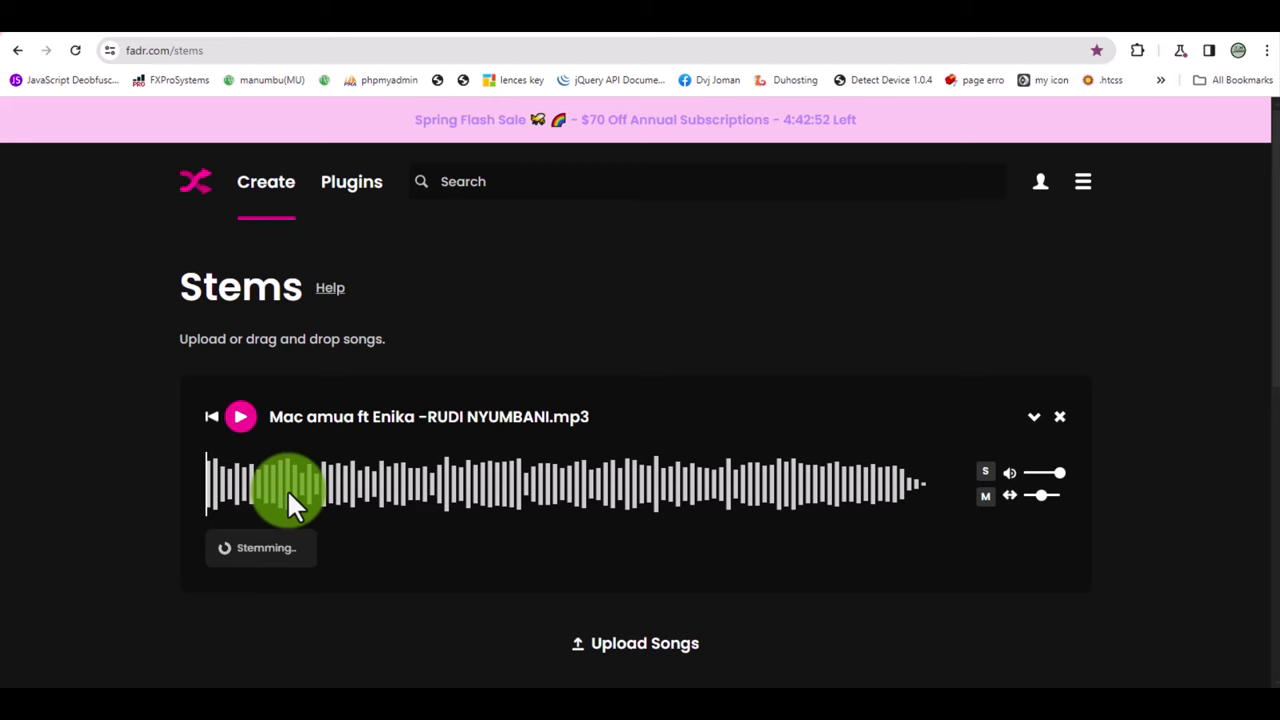
Dismiss the audio download prompt and start playback of the song's separated stems.
{"action": "scroll", "coordinate": [370, 445], "scroll_direction": "down", "scroll_amount": 2}
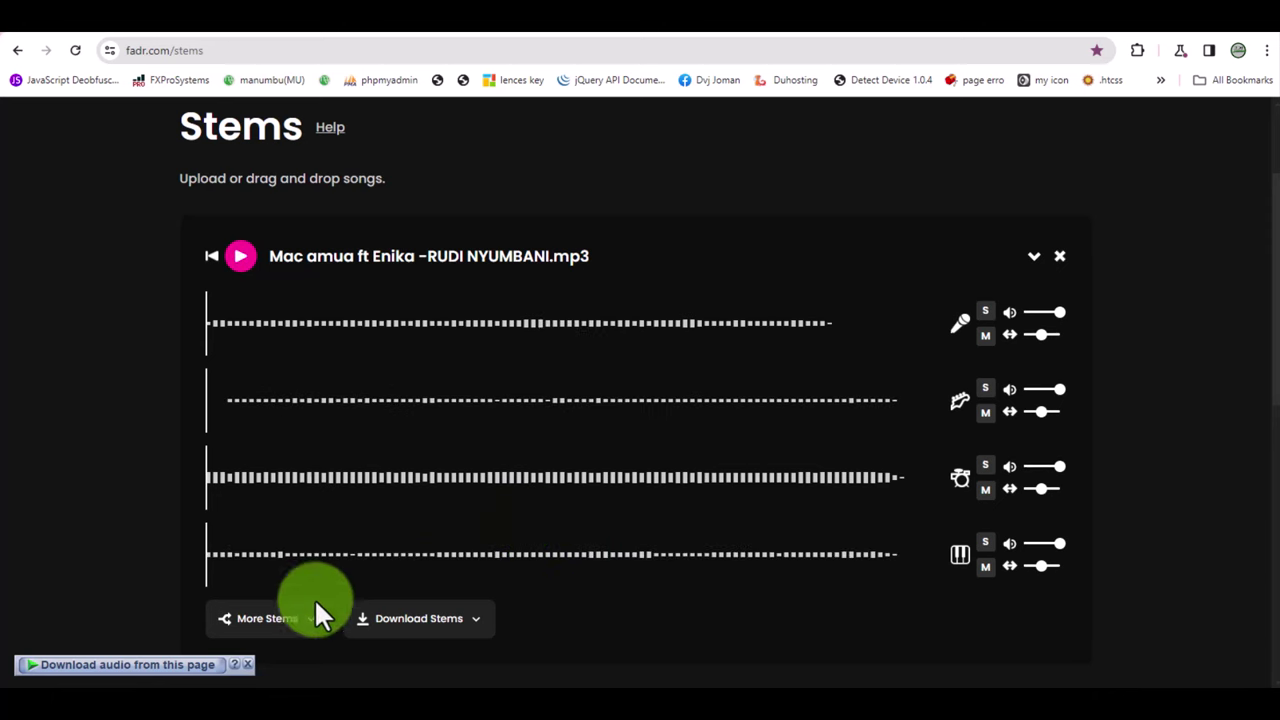
{"action": "left_click", "coordinate": [247, 663]}
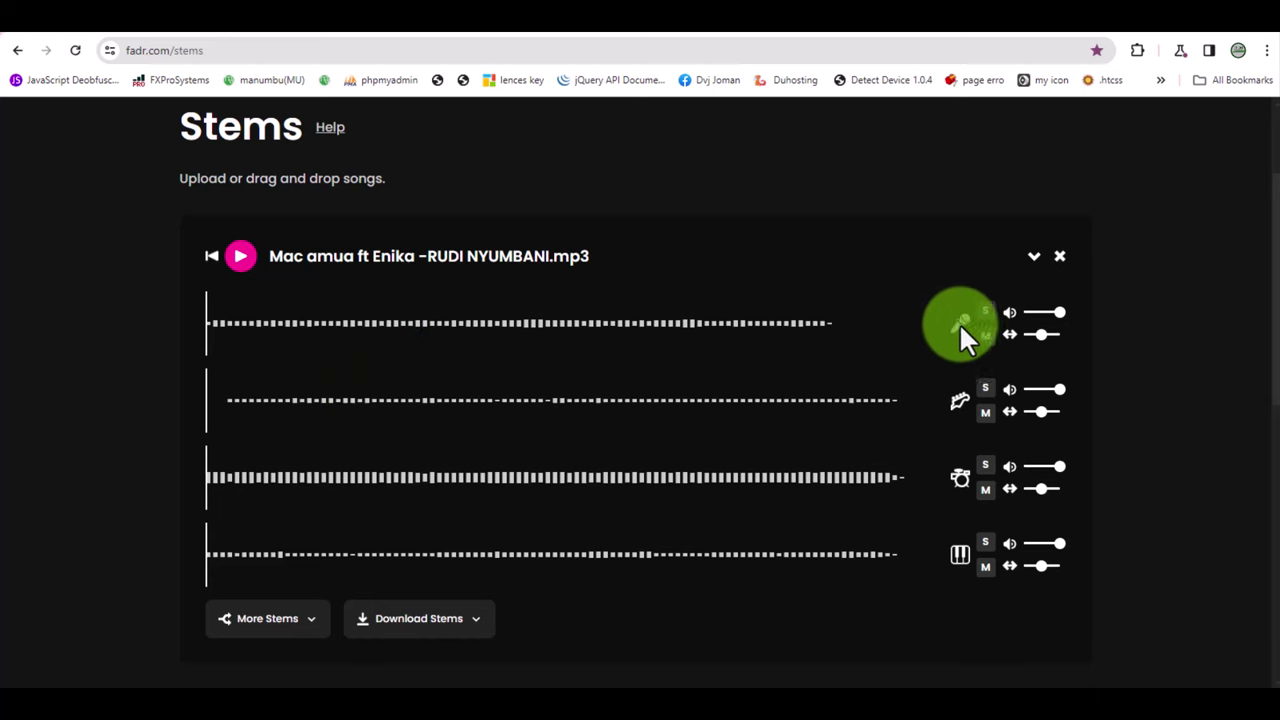
{"action": "left_click", "coordinate": [241, 260]}
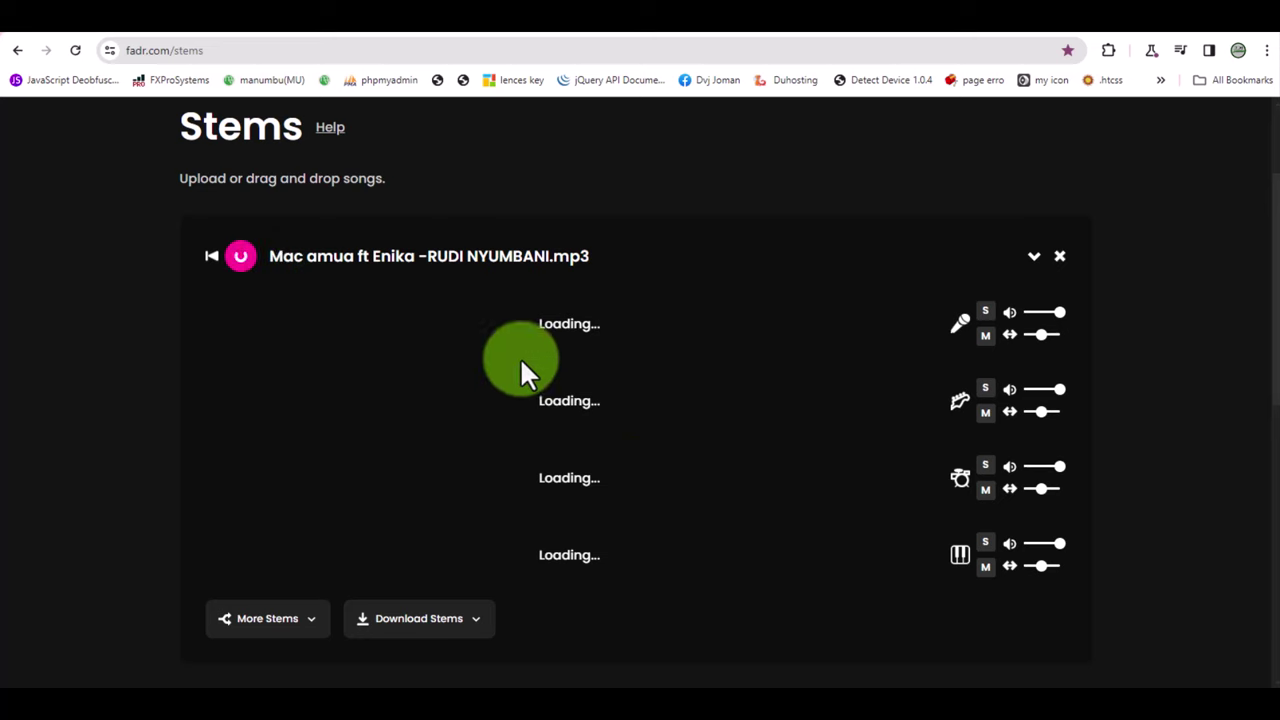
Lower Google Chrome's volume to about a third in the Windows Volume Mixer and close the mixer.
{"action": "left_click", "coordinate": [1153, 695]}
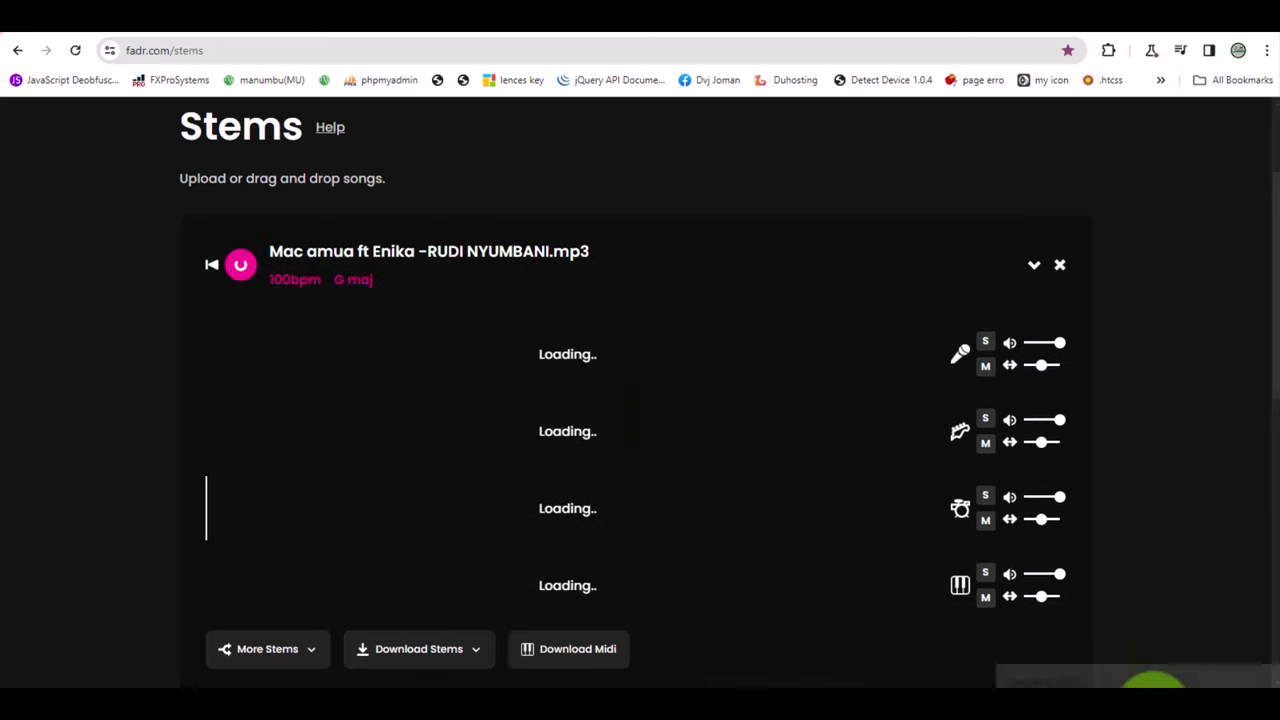
{"action": "right_click", "coordinate": [1155, 692]}
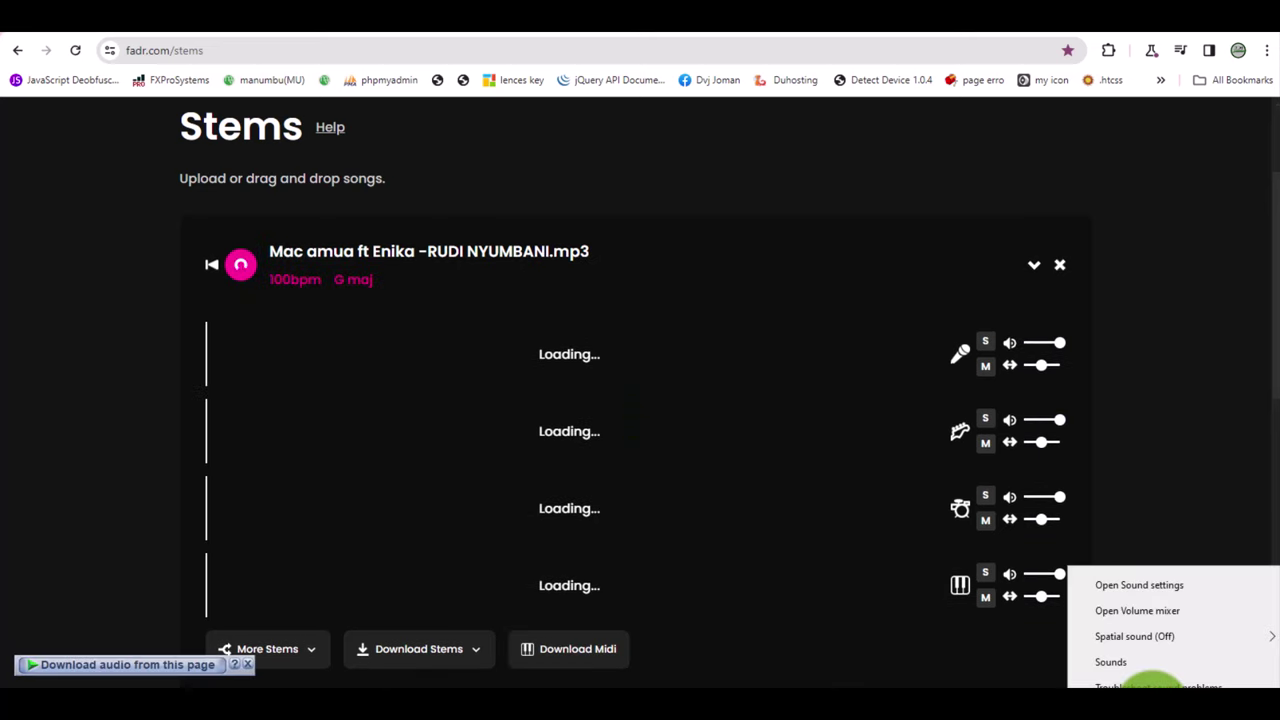
{"action": "left_click", "coordinate": [1120, 612]}
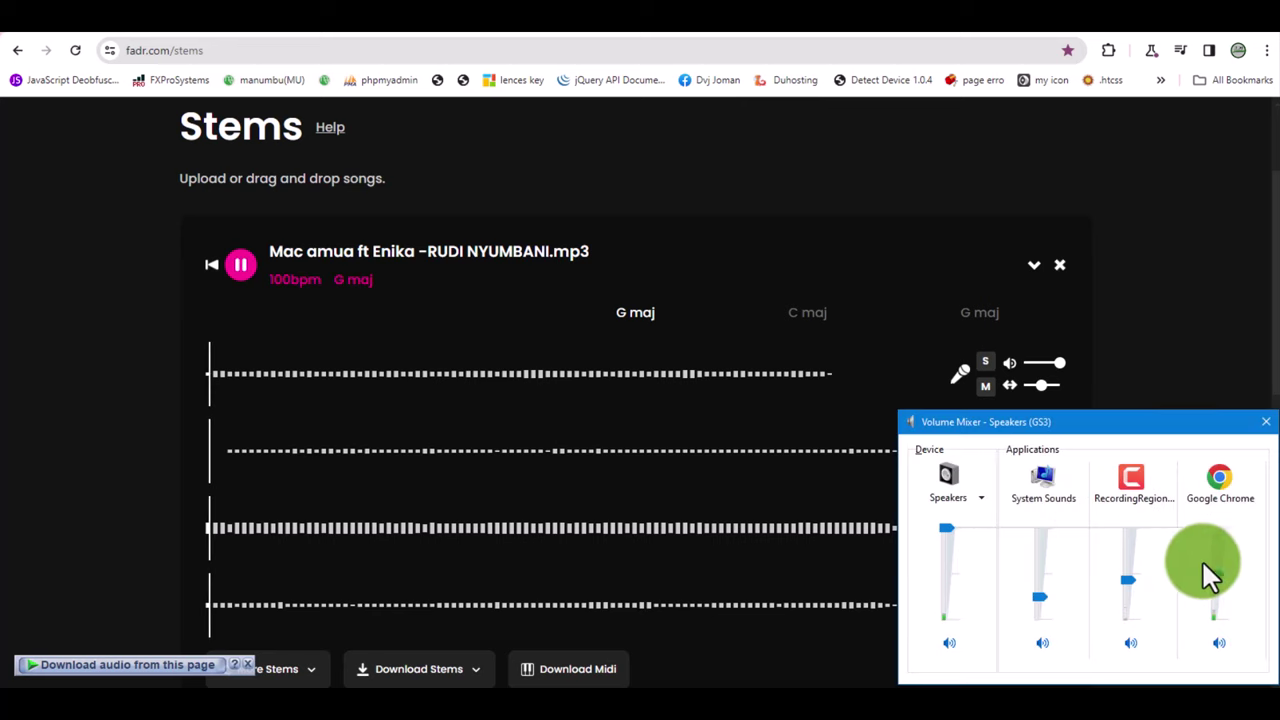
{"action": "left_click_drag", "start_coordinate": [1215, 574], "coordinate": [1217, 589]}
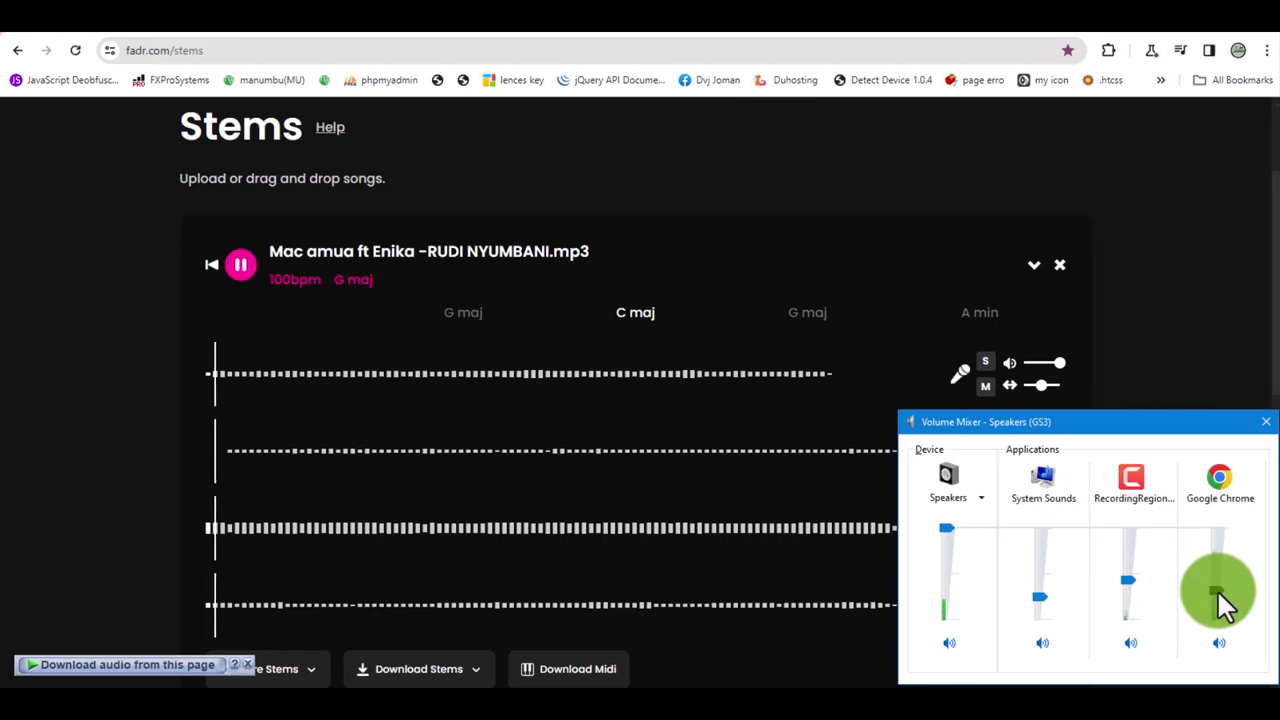
{"action": "left_click", "coordinate": [1179, 245]}
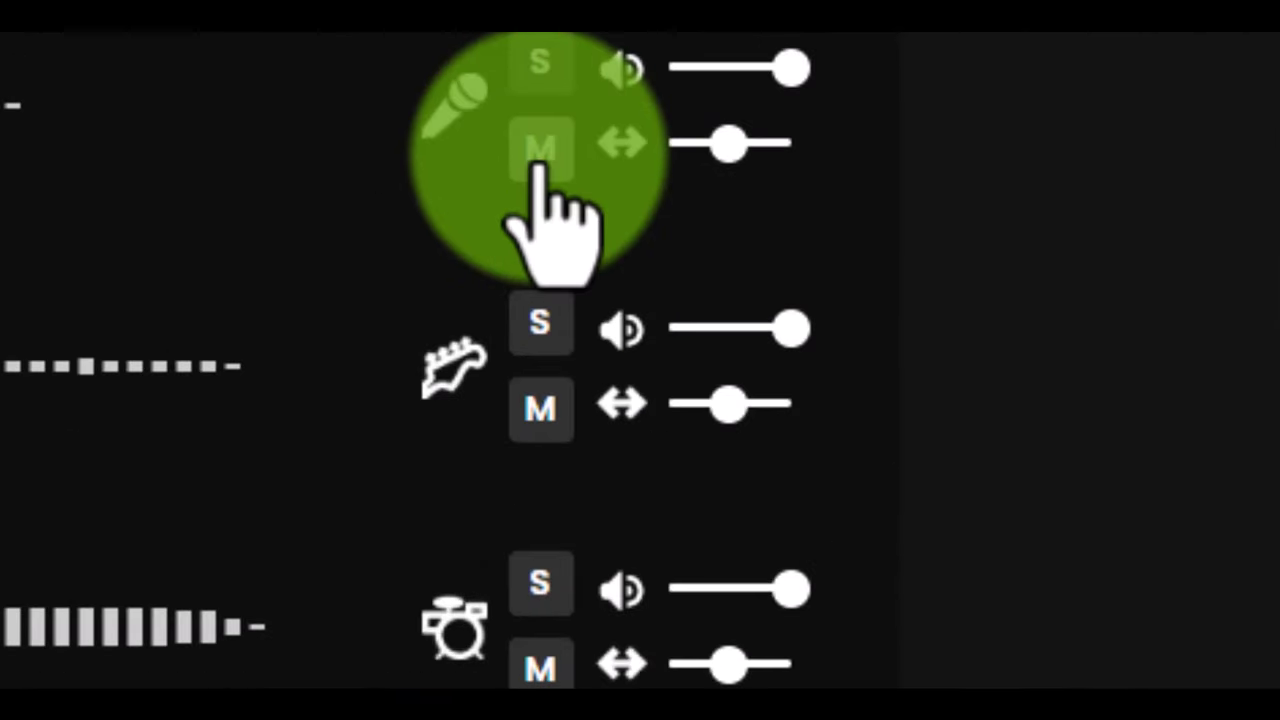
Mute the bass, drum and piano stems and listen to the vocals alone.
{"action": "left_click", "coordinate": [539, 163]}
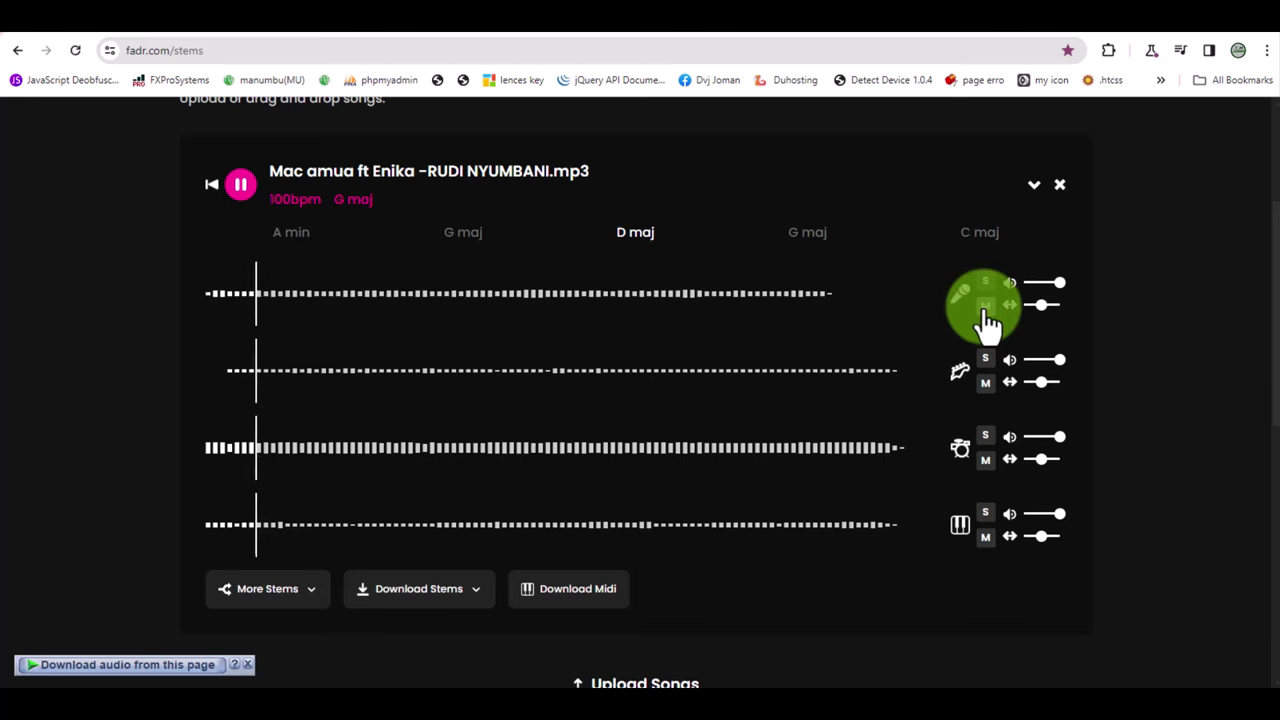
{"action": "left_click", "coordinate": [985, 383]}
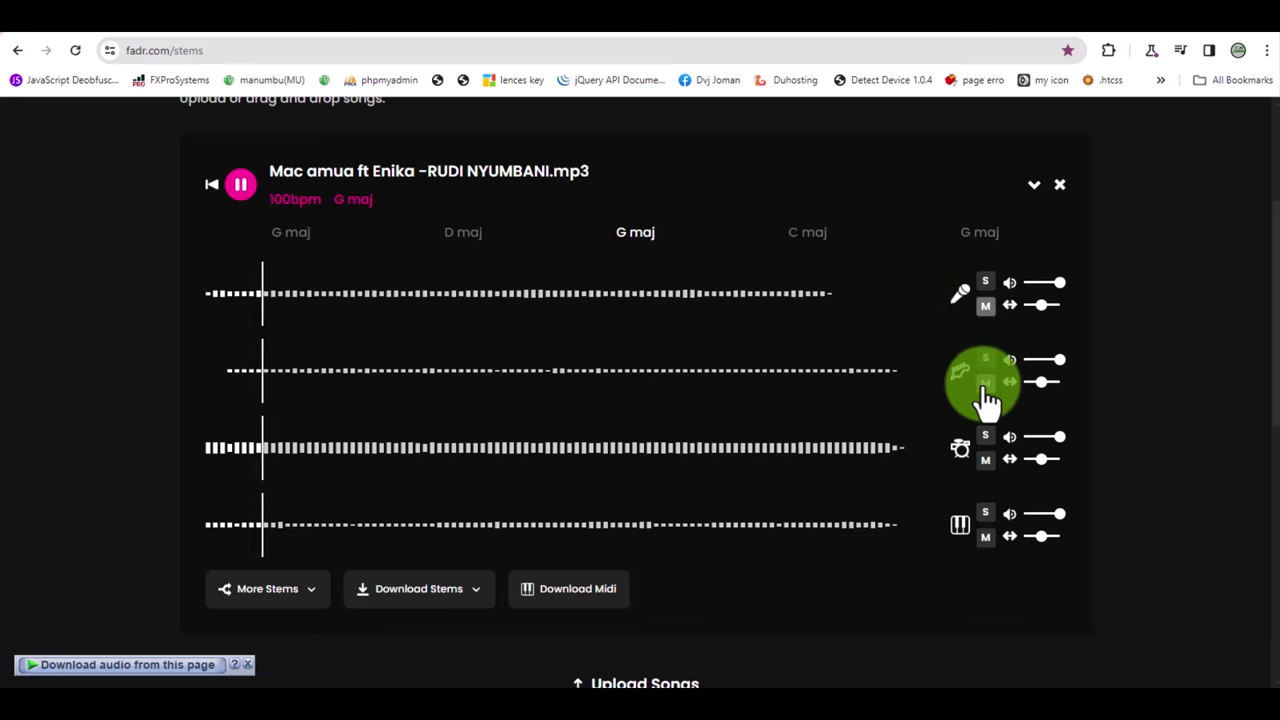
{"action": "left_click", "coordinate": [985, 460]}
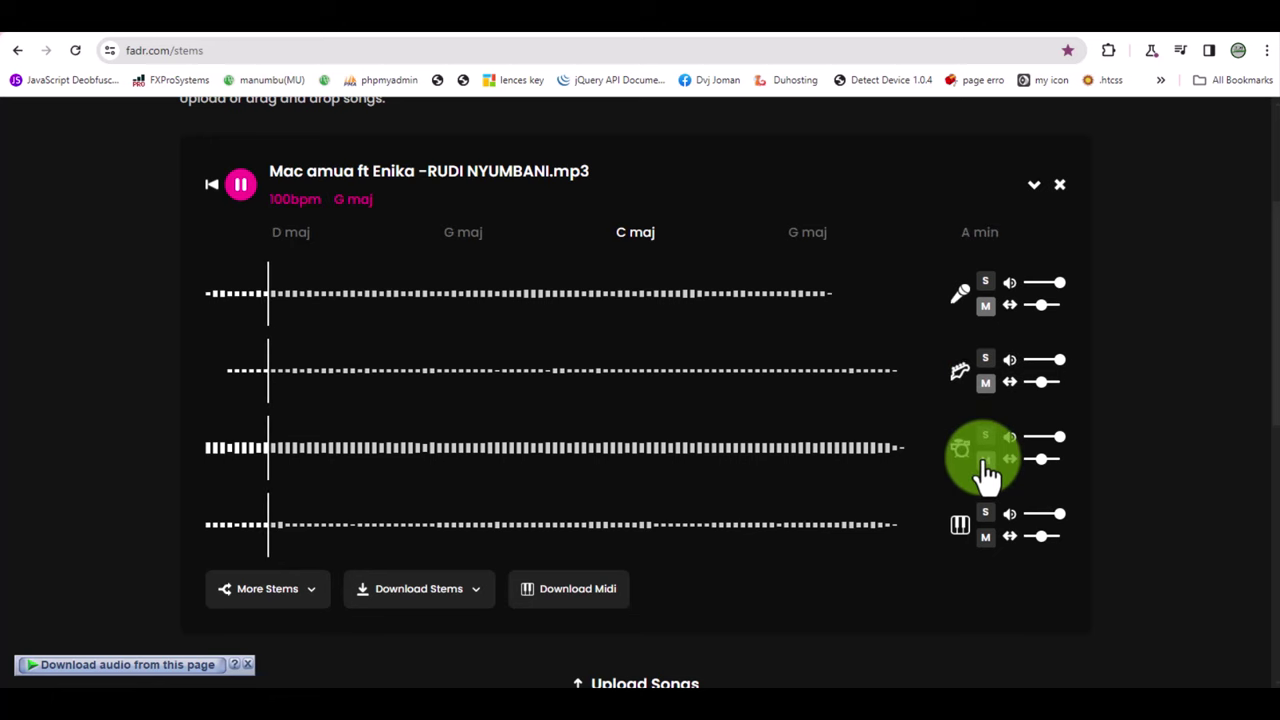
{"action": "left_click", "coordinate": [985, 538]}
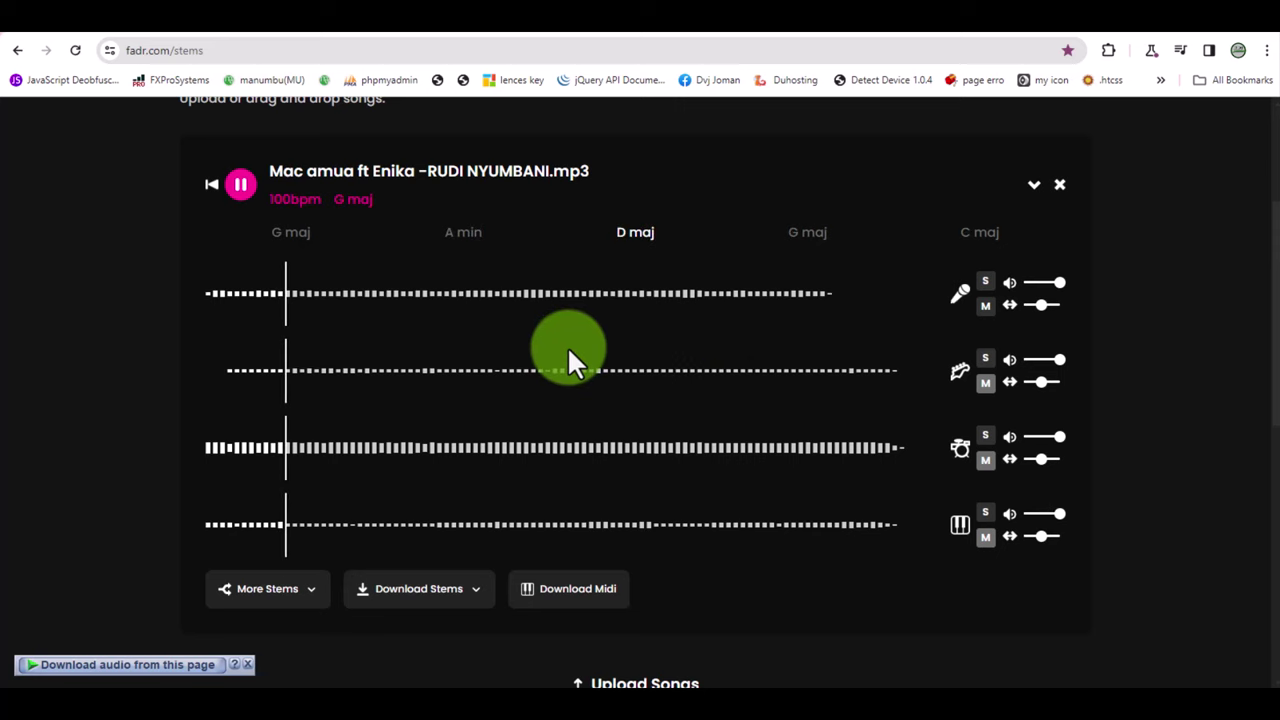
{"action": "scroll", "coordinate": [644, 378], "scroll_direction": "up", "scroll_amount": 1}
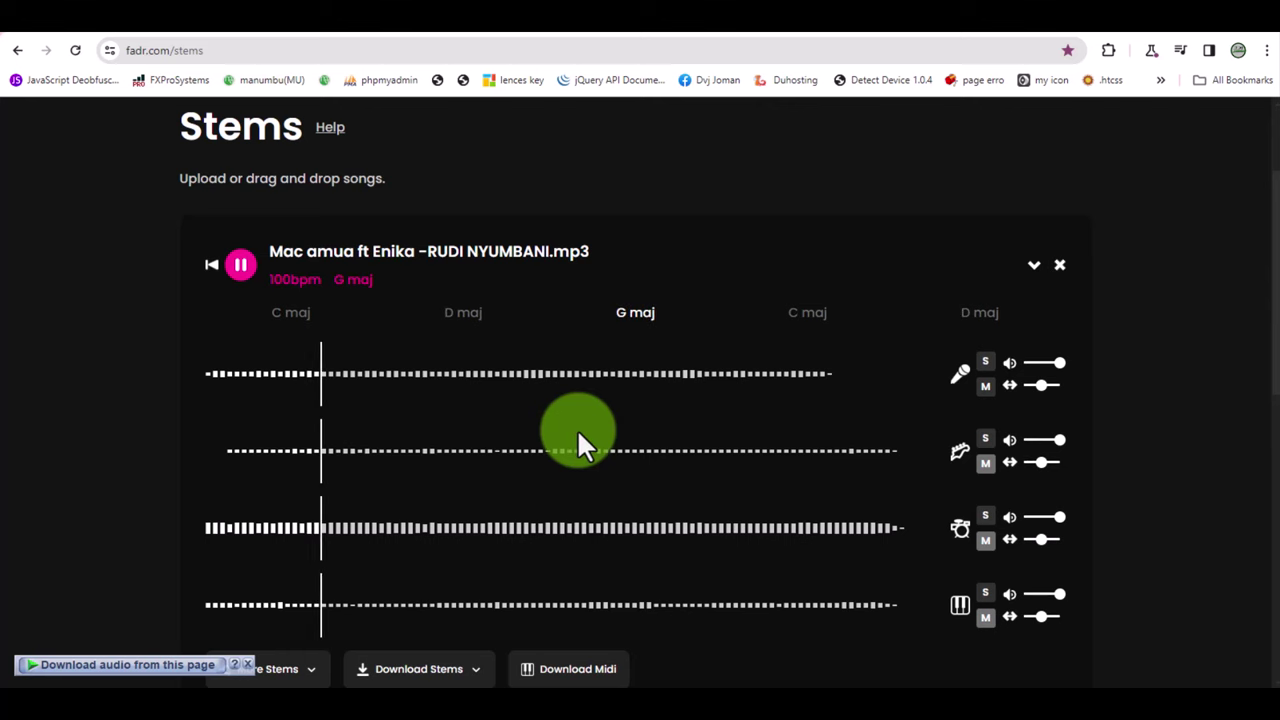
{"action": "scroll", "coordinate": [577, 440], "scroll_direction": "down", "scroll_amount": 1}
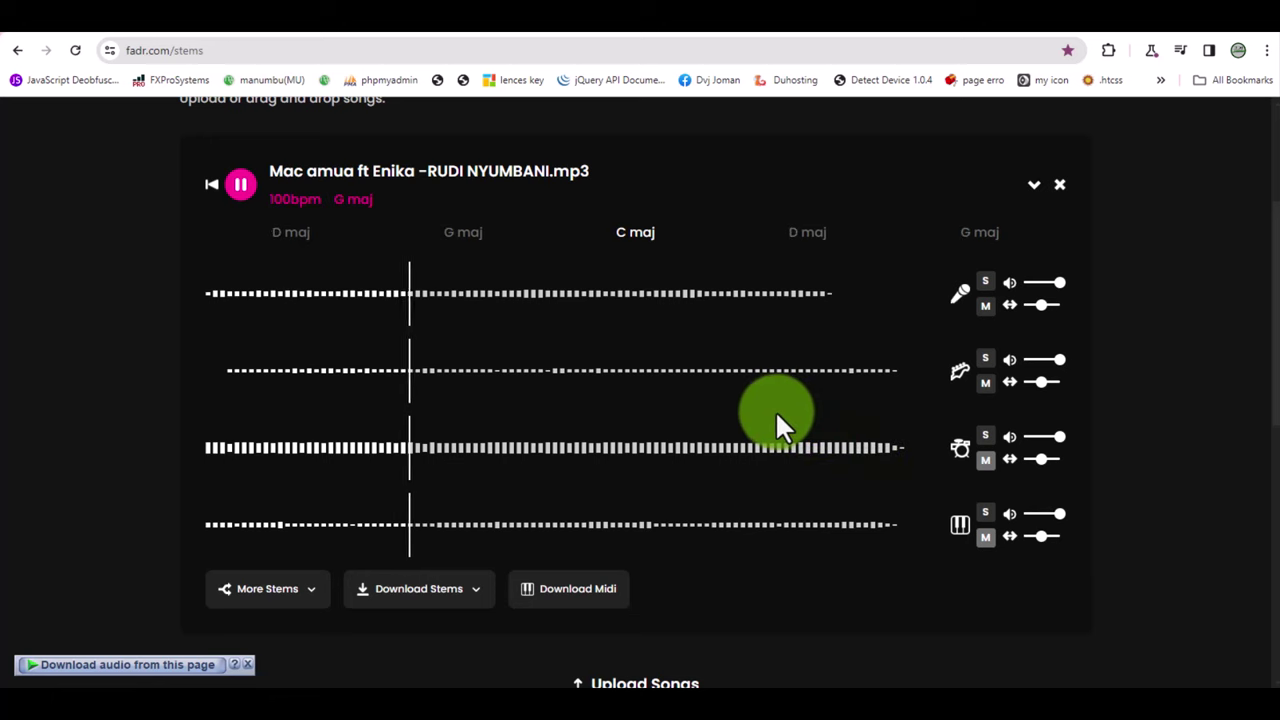
Audition different stem combinations by toggling the bass and piano mutes, and mute the vocals.
{"action": "left_click", "coordinate": [985, 382]}
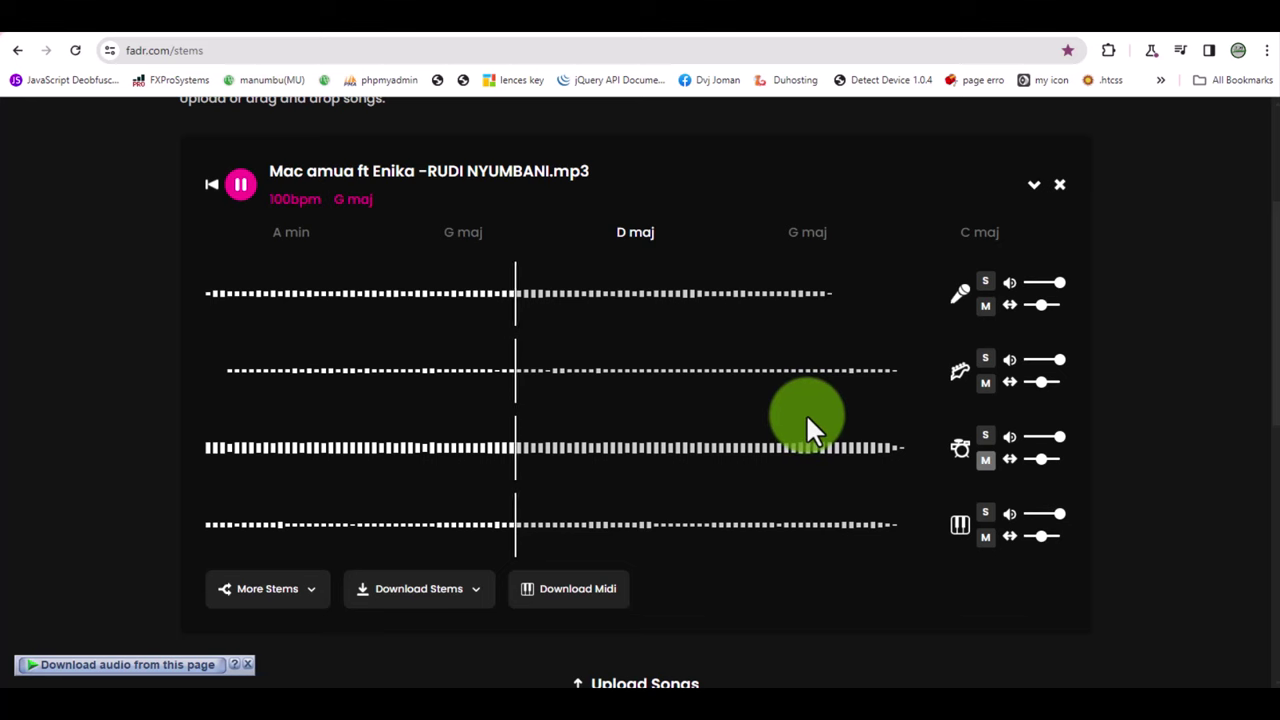
{"action": "left_click", "coordinate": [982, 384]}
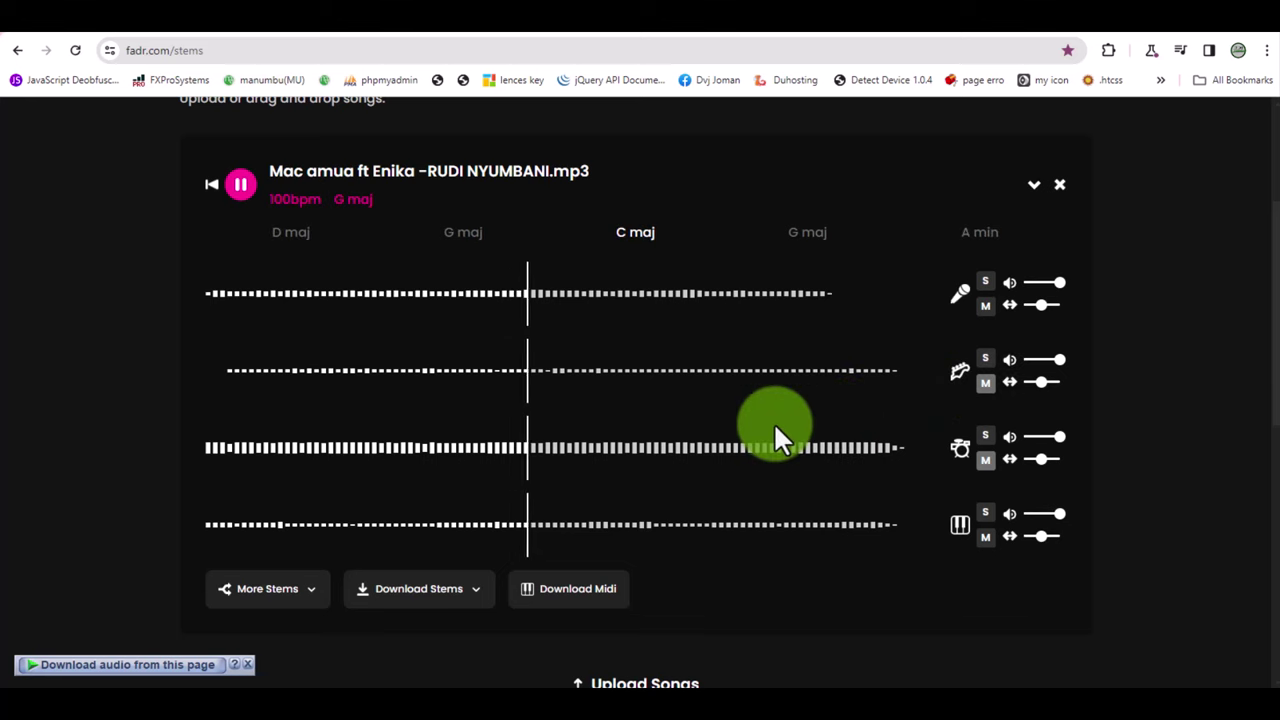
{"action": "left_click", "coordinate": [985, 538]}
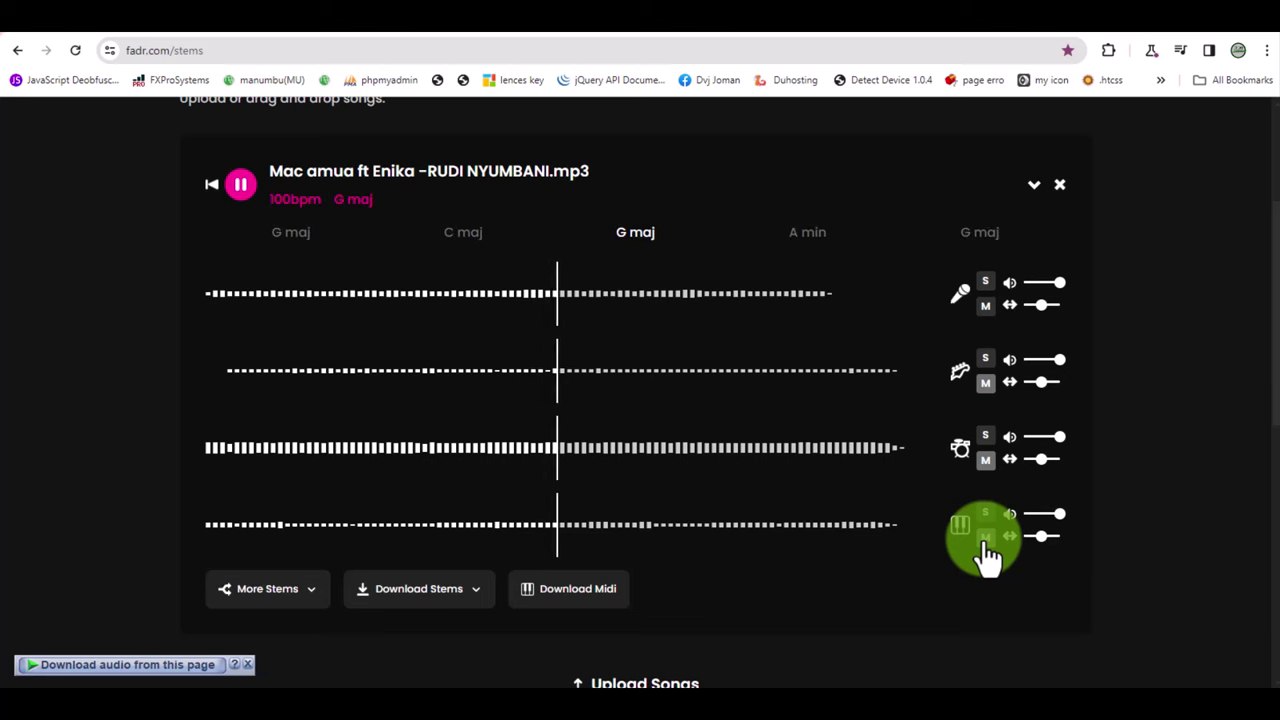
{"action": "left_click", "coordinate": [985, 305]}
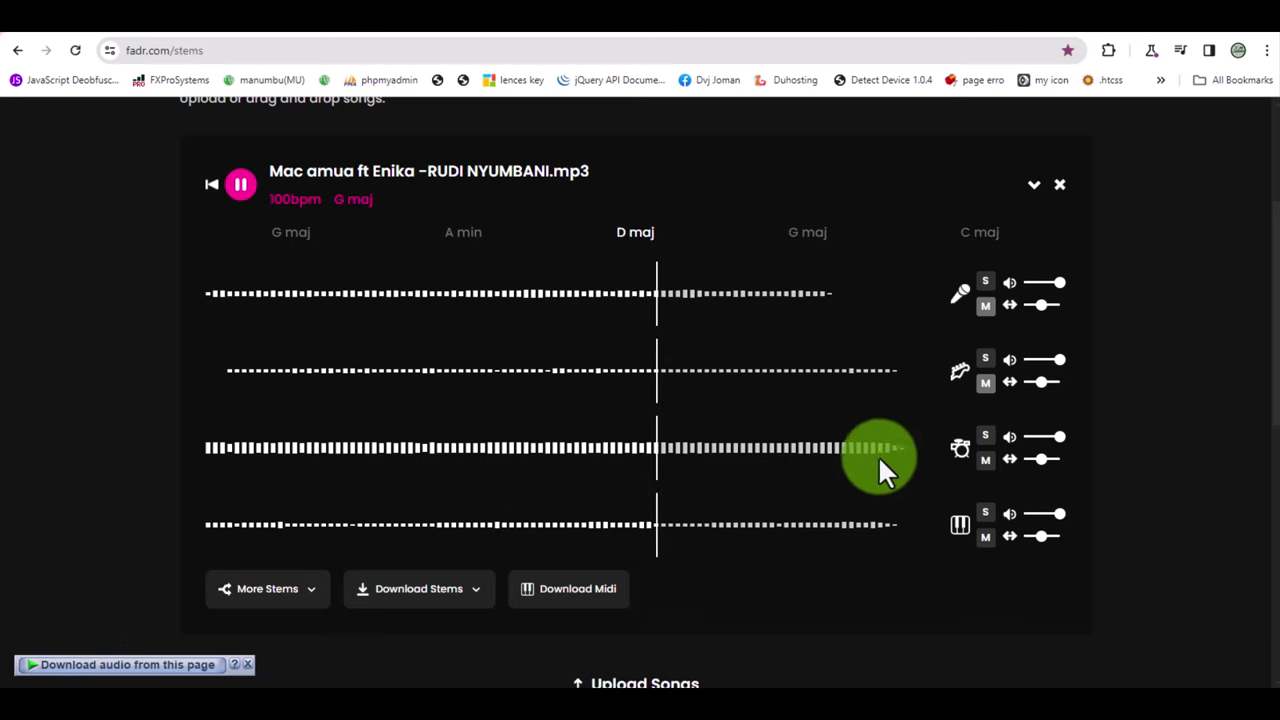
Replay the song from near its beginning with only the vocals muted and pause the playback.
{"action": "left_click", "coordinate": [242, 290]}
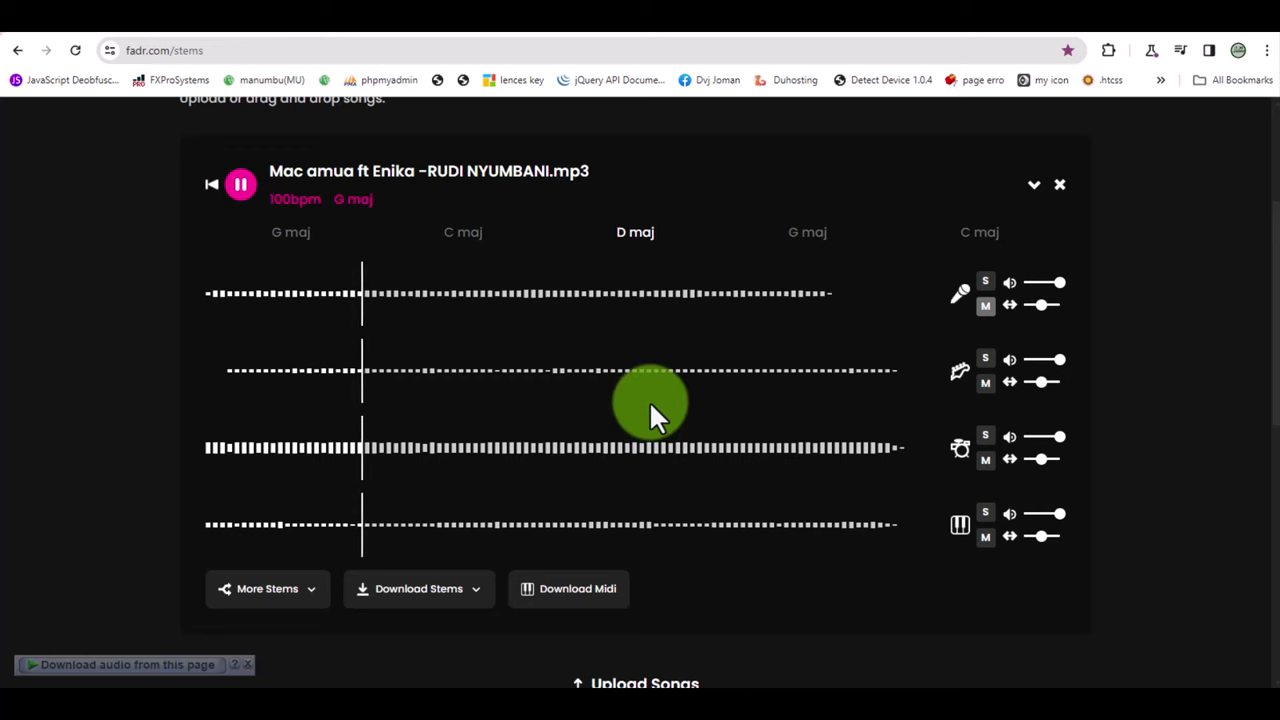
{"action": "scroll", "coordinate": [651, 396], "scroll_direction": "down", "scroll_amount": 2}
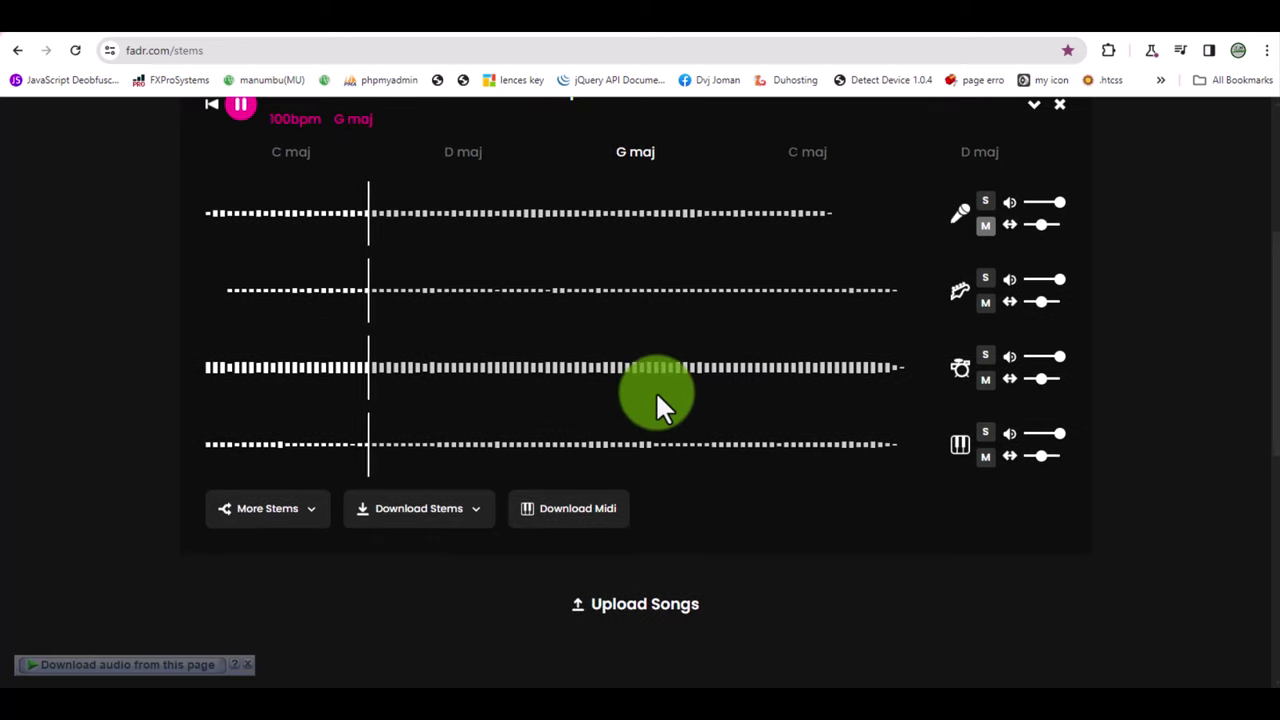
{"action": "scroll", "coordinate": [620, 397], "scroll_direction": "up", "scroll_amount": 1}
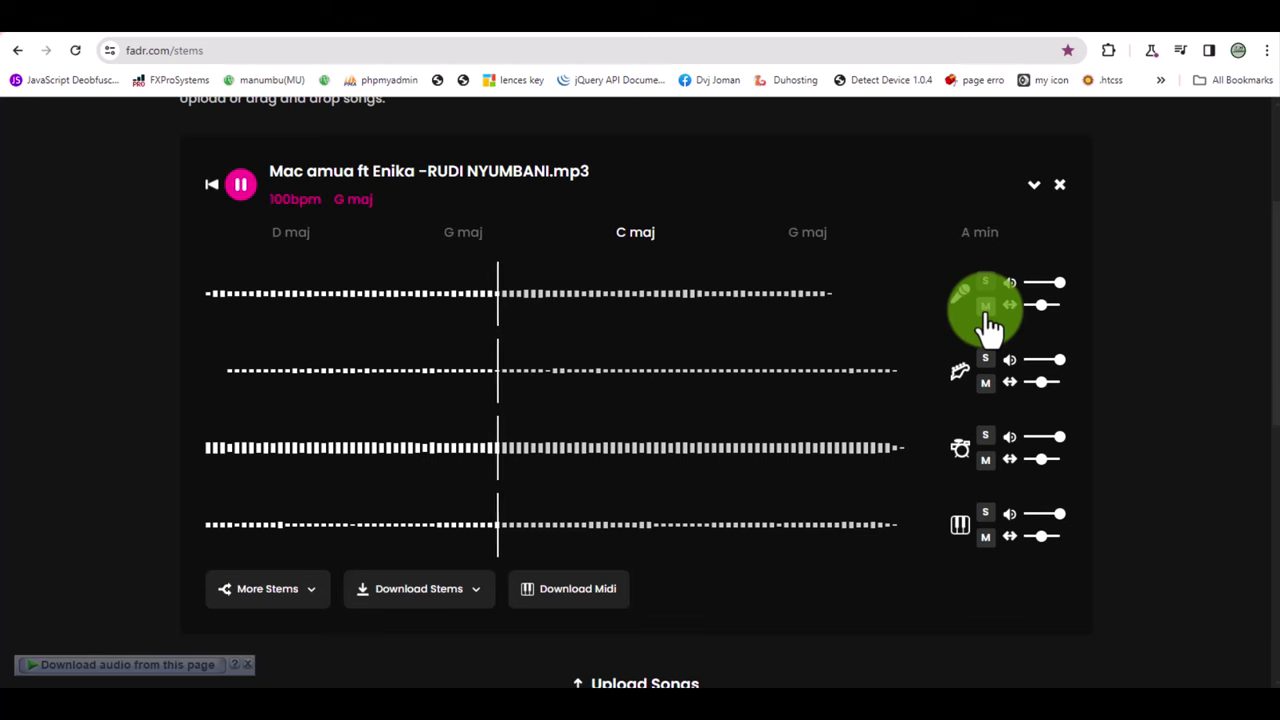
{"action": "left_click", "coordinate": [245, 190]}
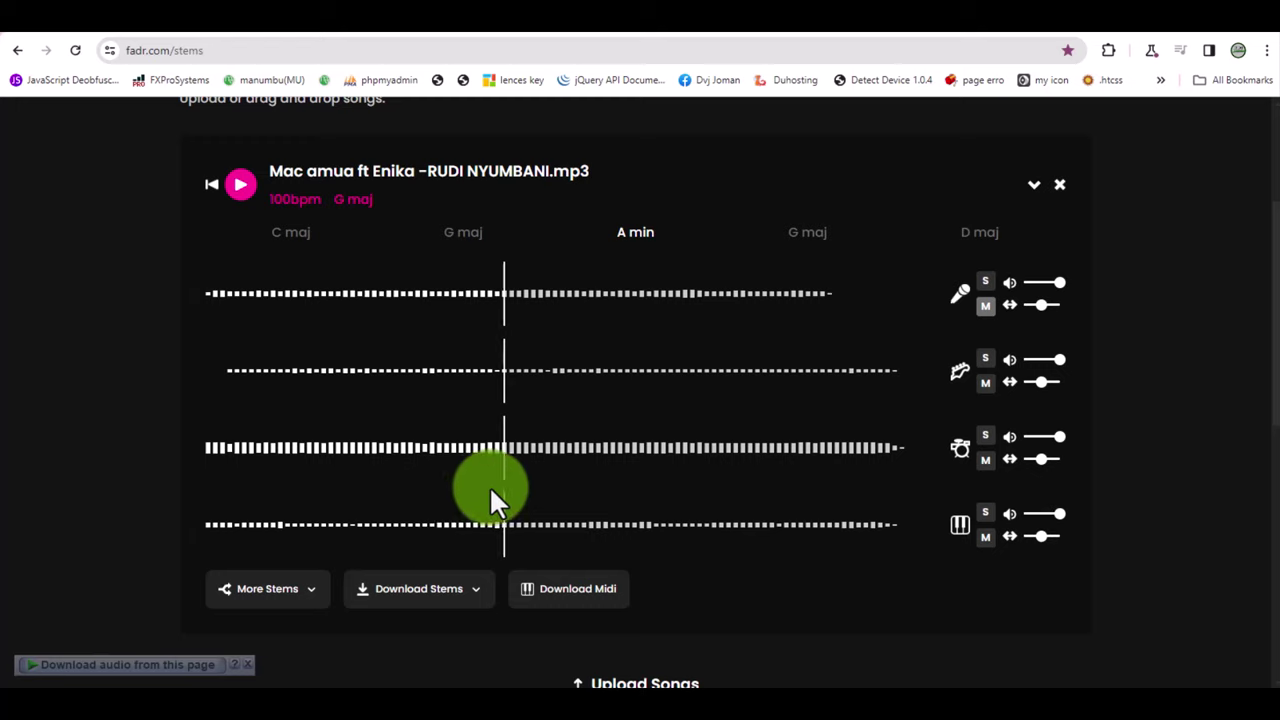
Download the Vocals, Bass, Drums, Other and Instrumental stems in mp3 format.
{"action": "scroll", "coordinate": [490, 490], "scroll_direction": "down", "scroll_amount": 1}
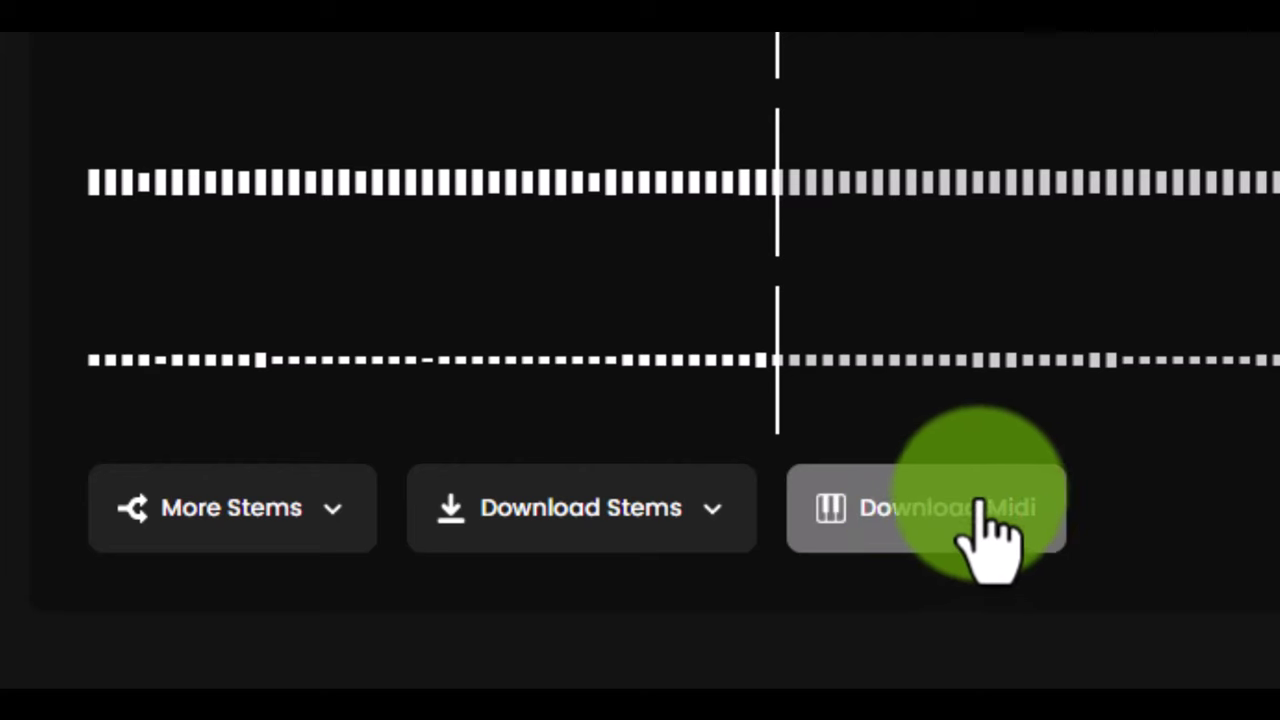
{"action": "left_click", "coordinate": [716, 500]}
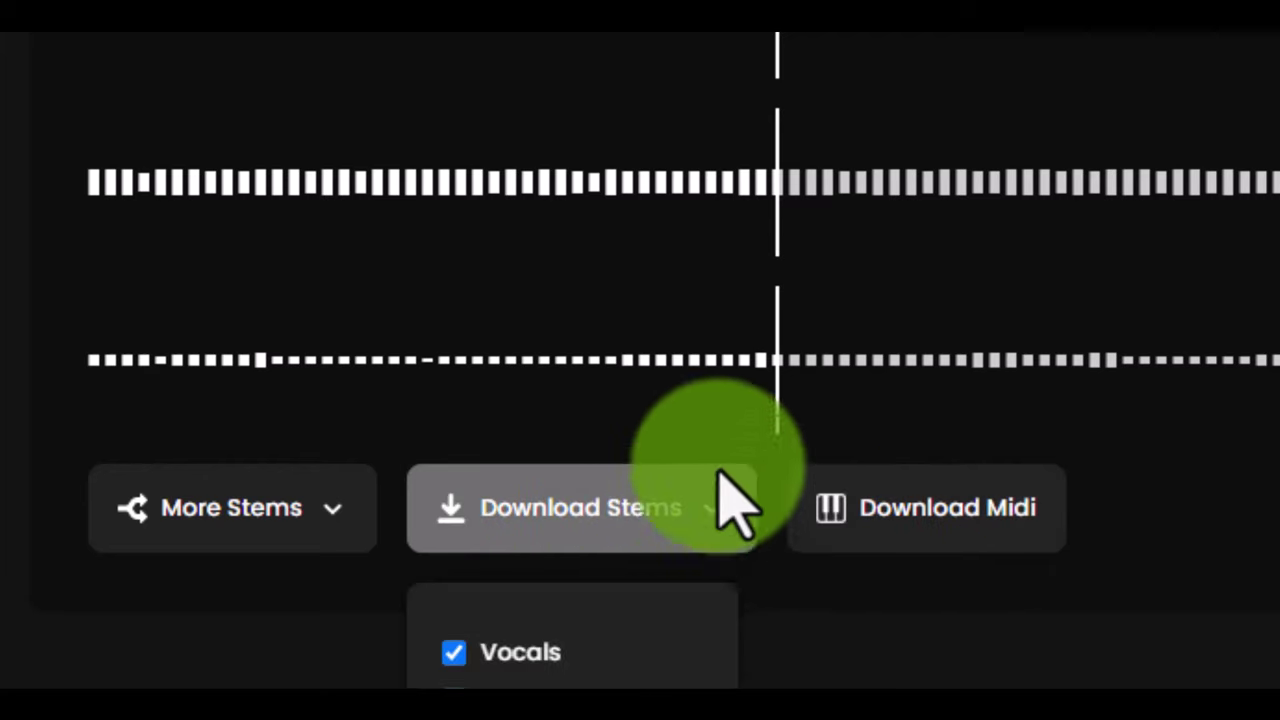
{"action": "scroll", "coordinate": [735, 505], "scroll_direction": "down", "scroll_amount": 3}
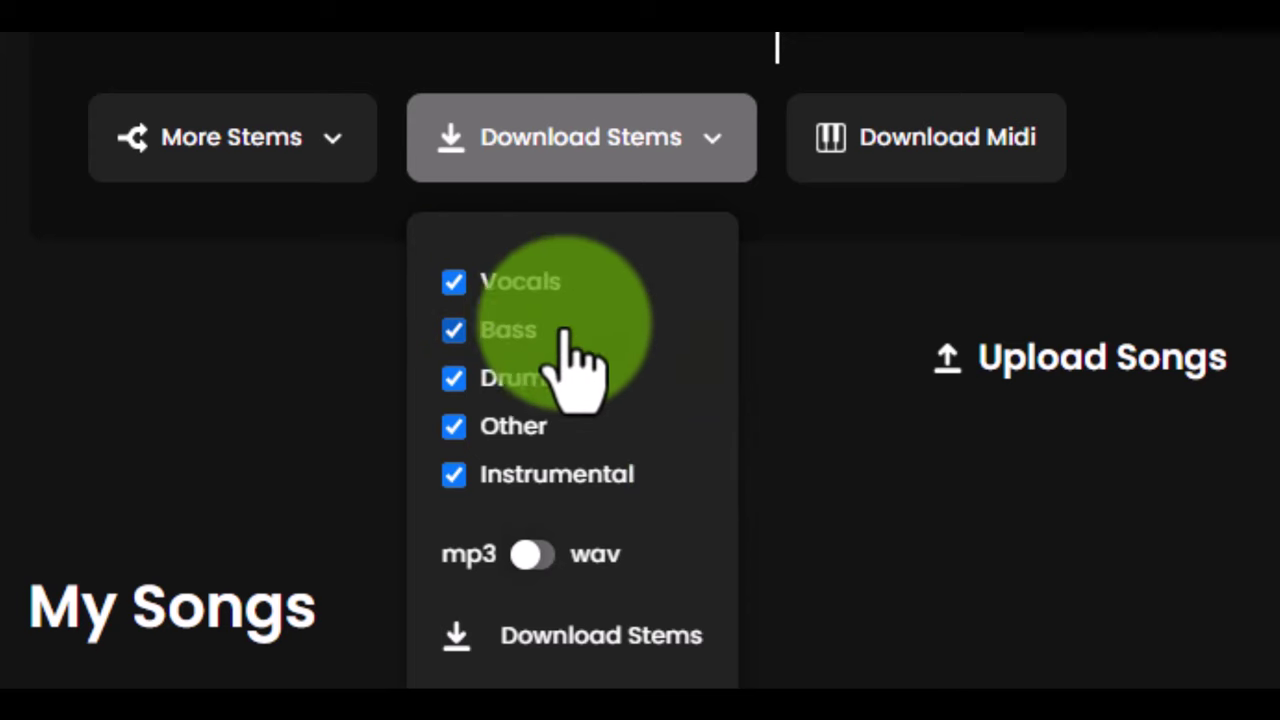
{"action": "left_click", "coordinate": [605, 637]}
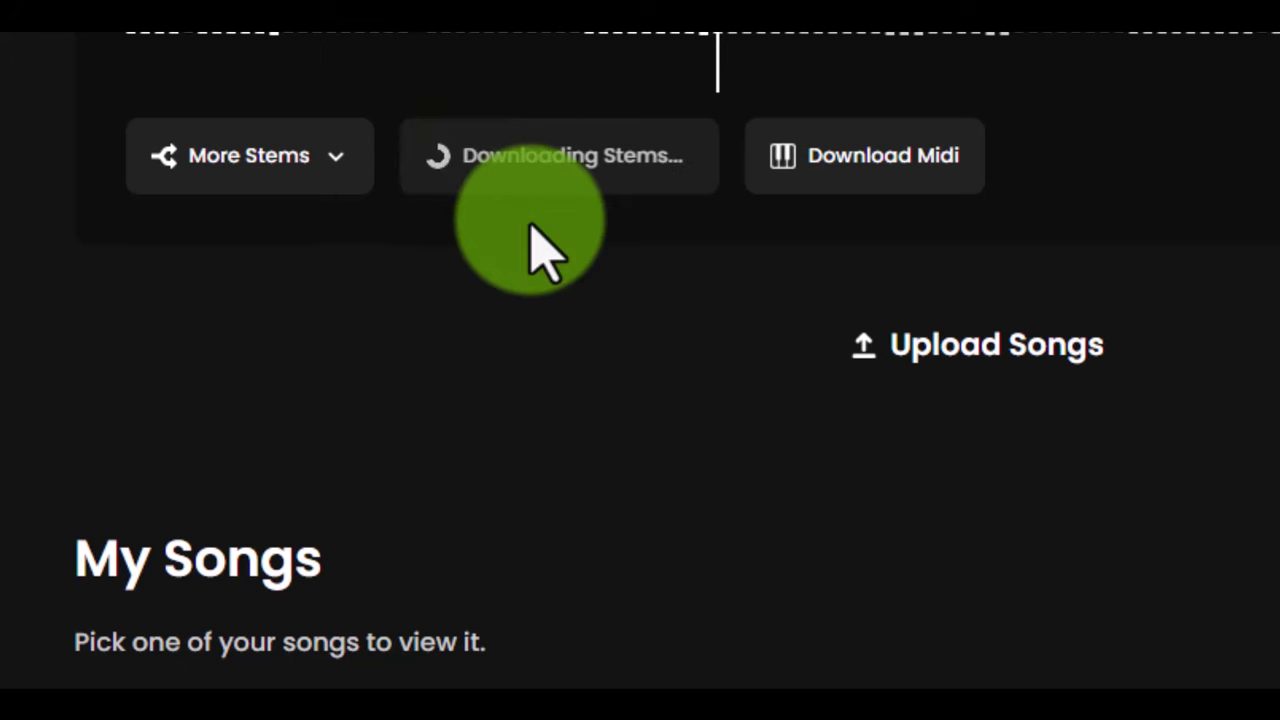
{"action": "scroll", "coordinate": [534, 243], "scroll_direction": "up", "scroll_amount": 2}
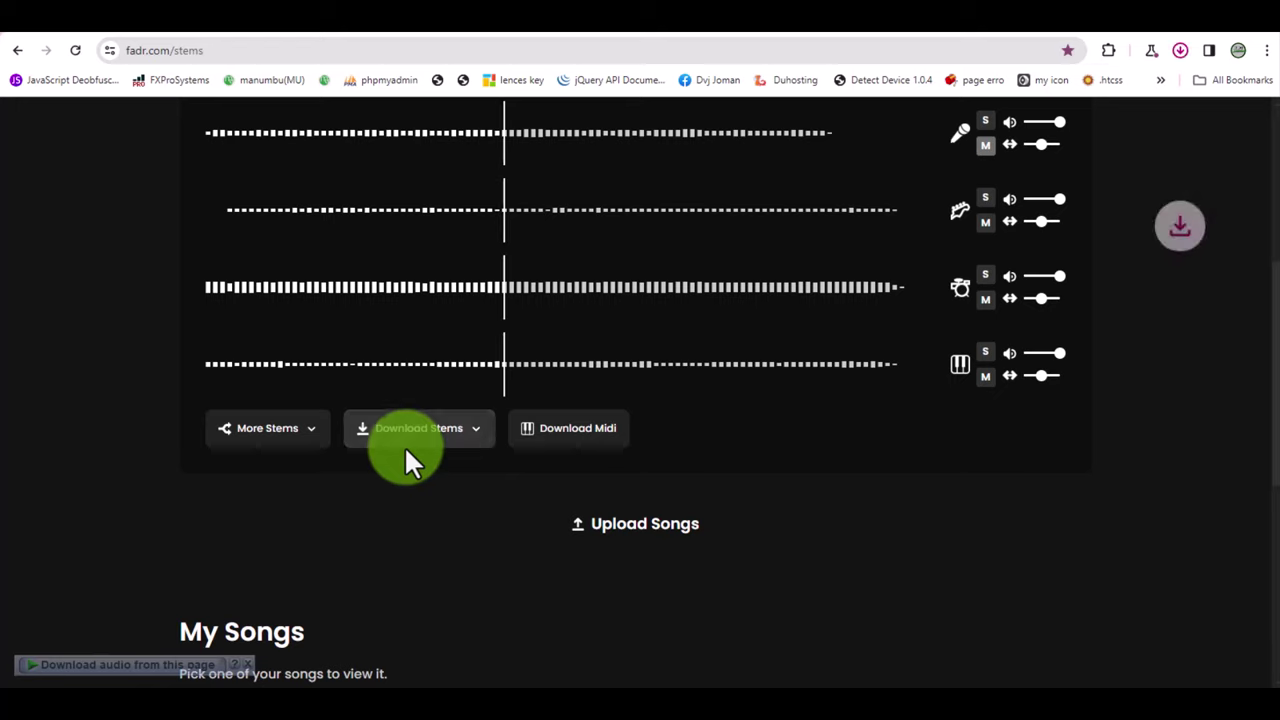
Download the song's MIDI files and show the downloaded archive in its folder.
{"action": "left_click", "coordinate": [1180, 52]}
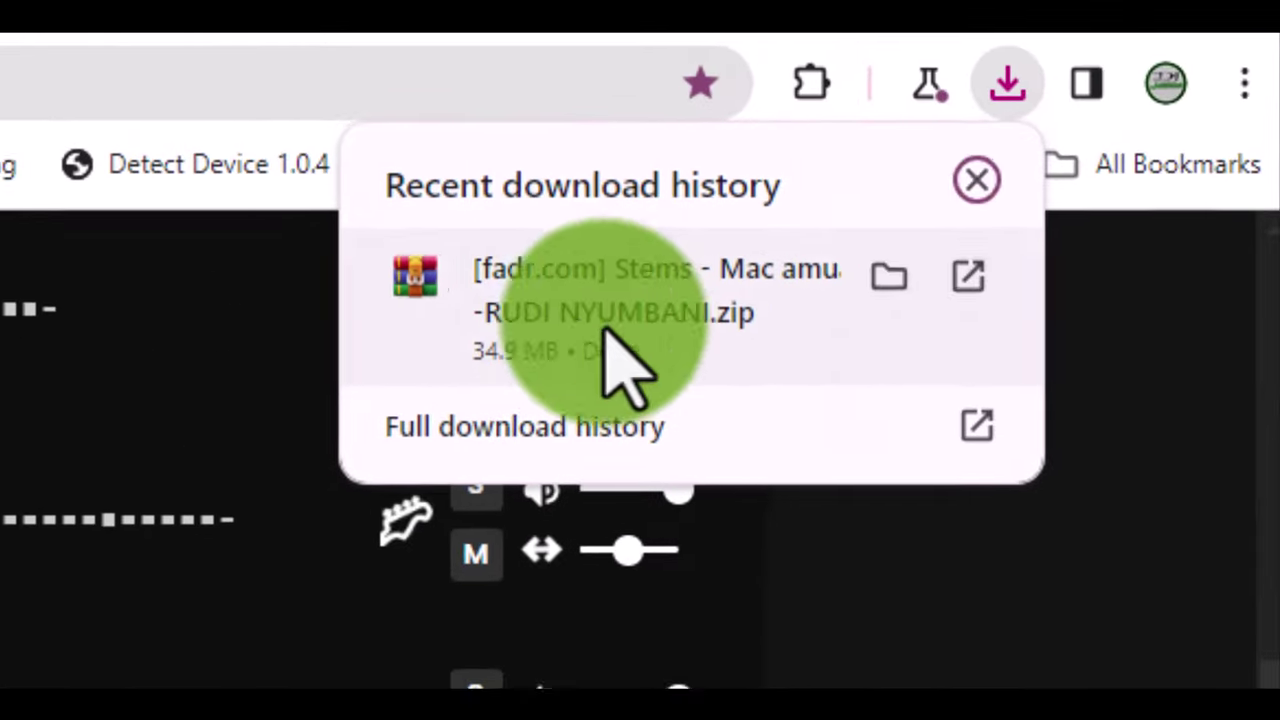
{"action": "left_click", "coordinate": [604, 328]}
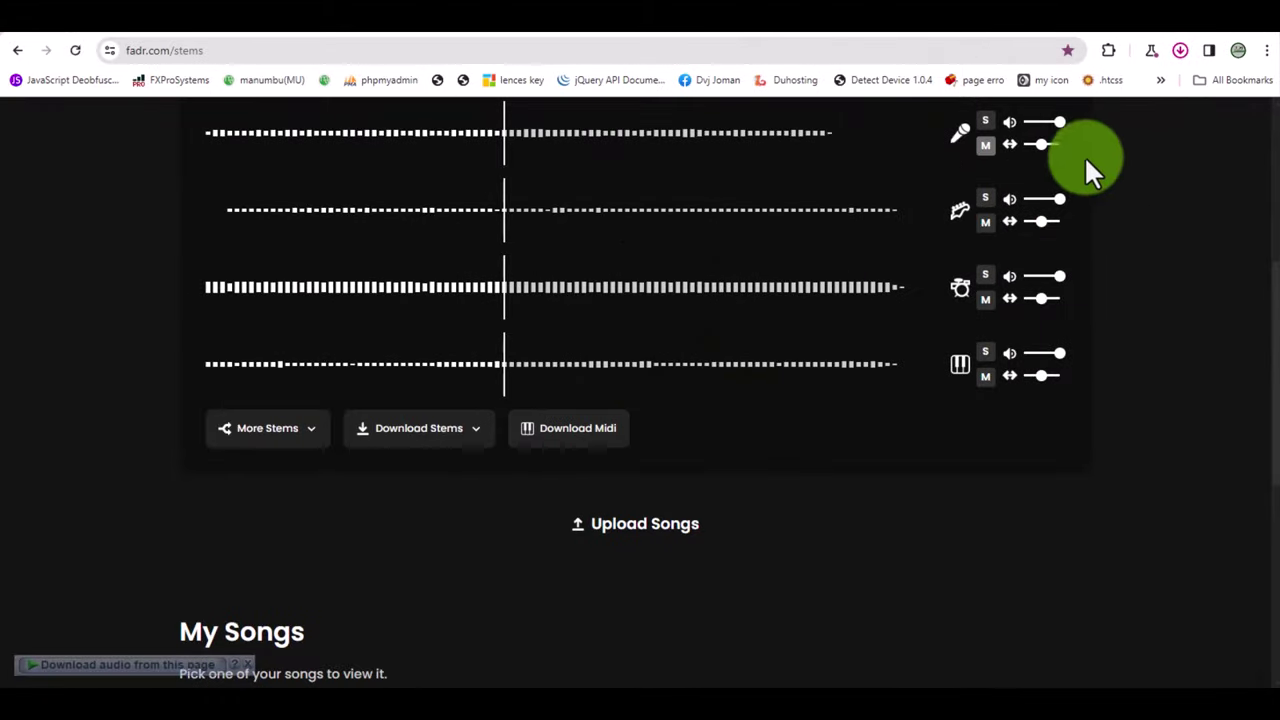
{"action": "left_click", "coordinate": [1181, 49]}
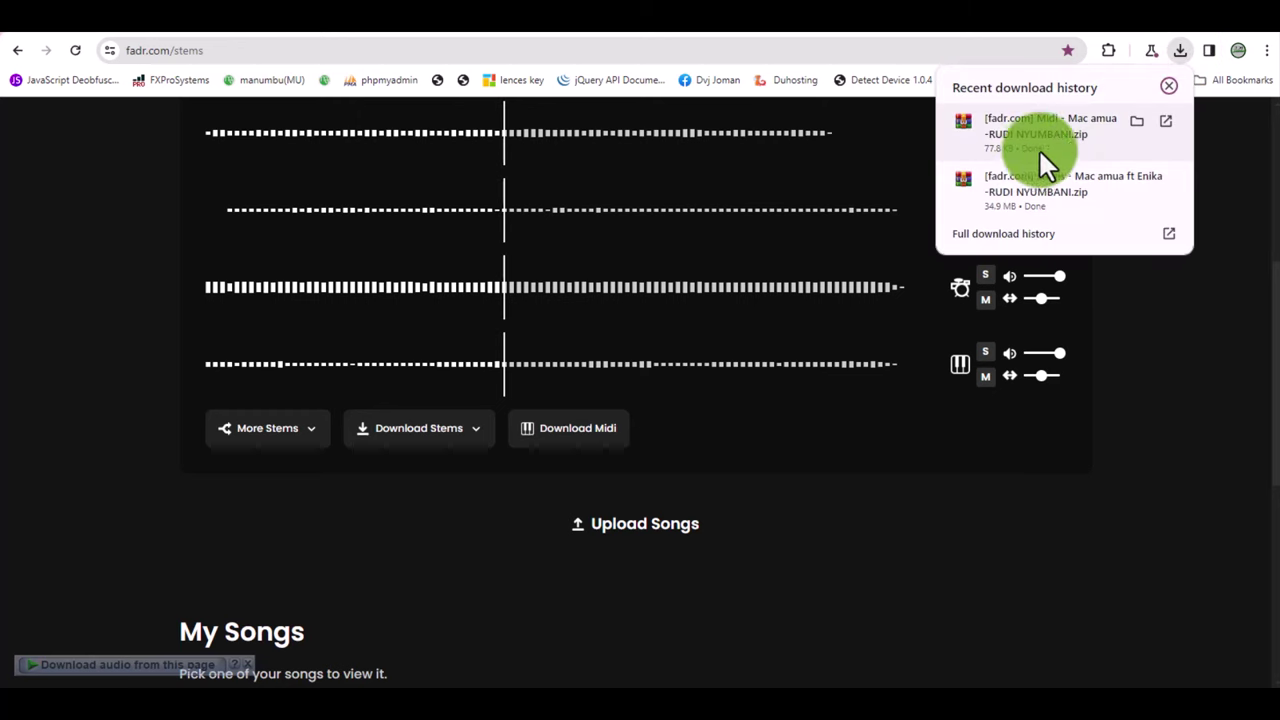
{"action": "left_click", "coordinate": [1137, 120]}
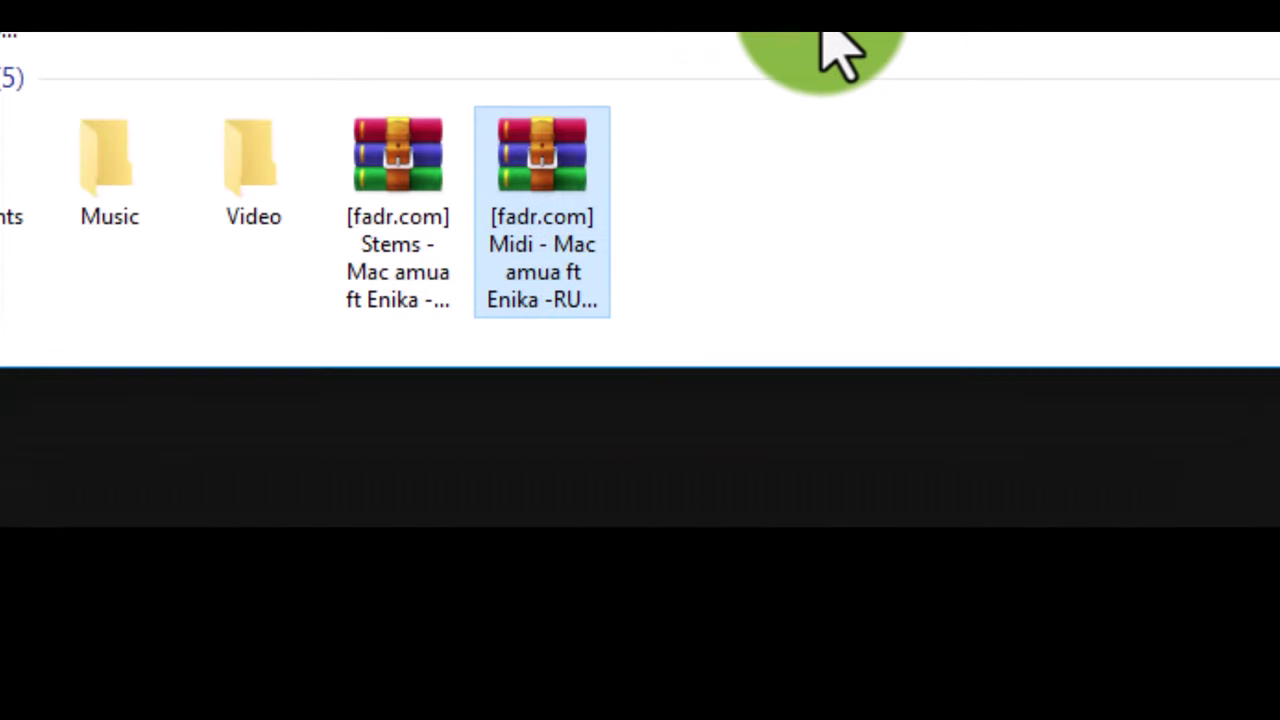
Extract the downloaded stems archive into its own folder inside Downloads and close WinRAR.
{"action": "left_click", "coordinate": [390, 172]}
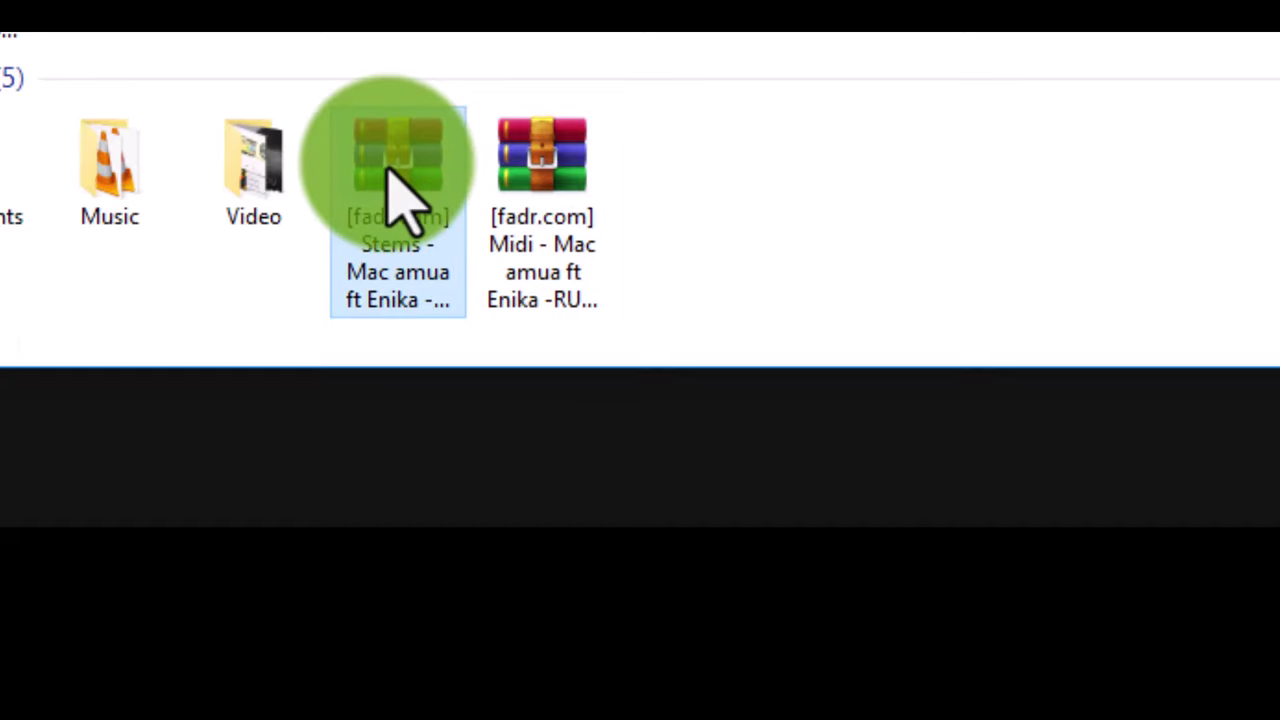
{"action": "double_click", "coordinate": [388, 172]}
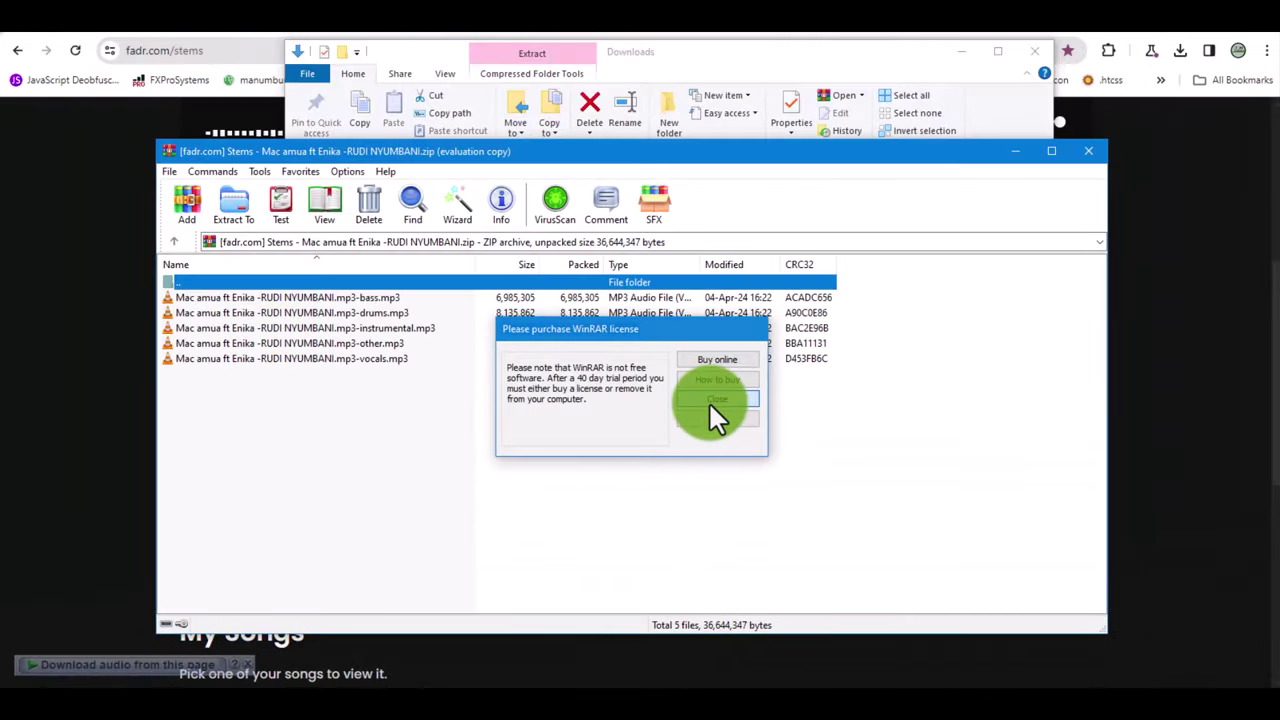
{"action": "left_click", "coordinate": [708, 401]}
{"action": "left_click", "coordinate": [230, 205]}
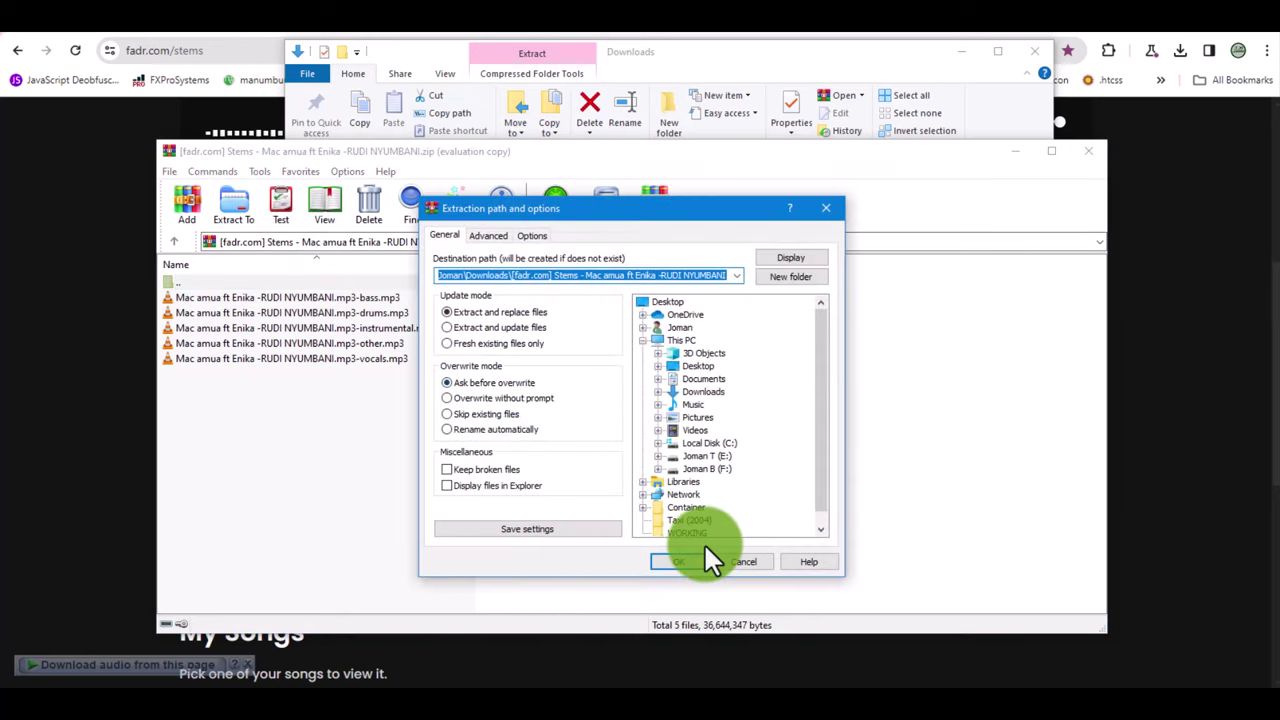
{"action": "left_click", "coordinate": [670, 561]}
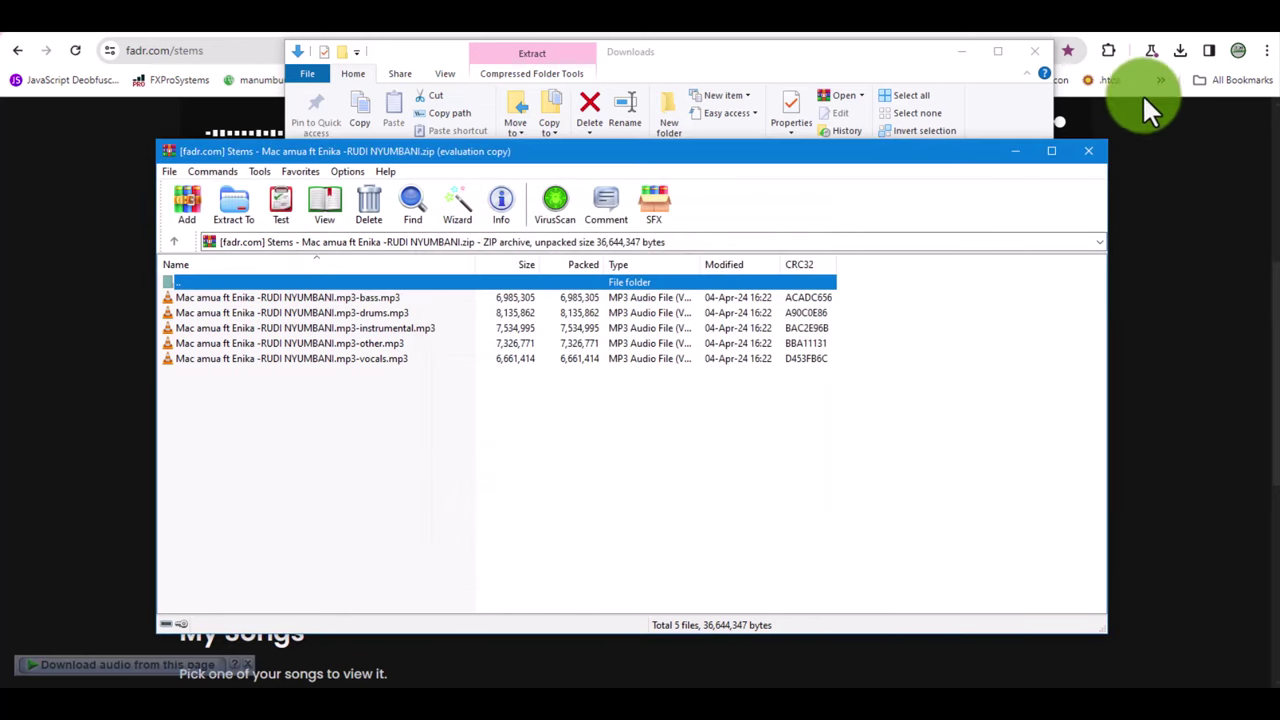
{"action": "left_click", "coordinate": [1101, 147]}
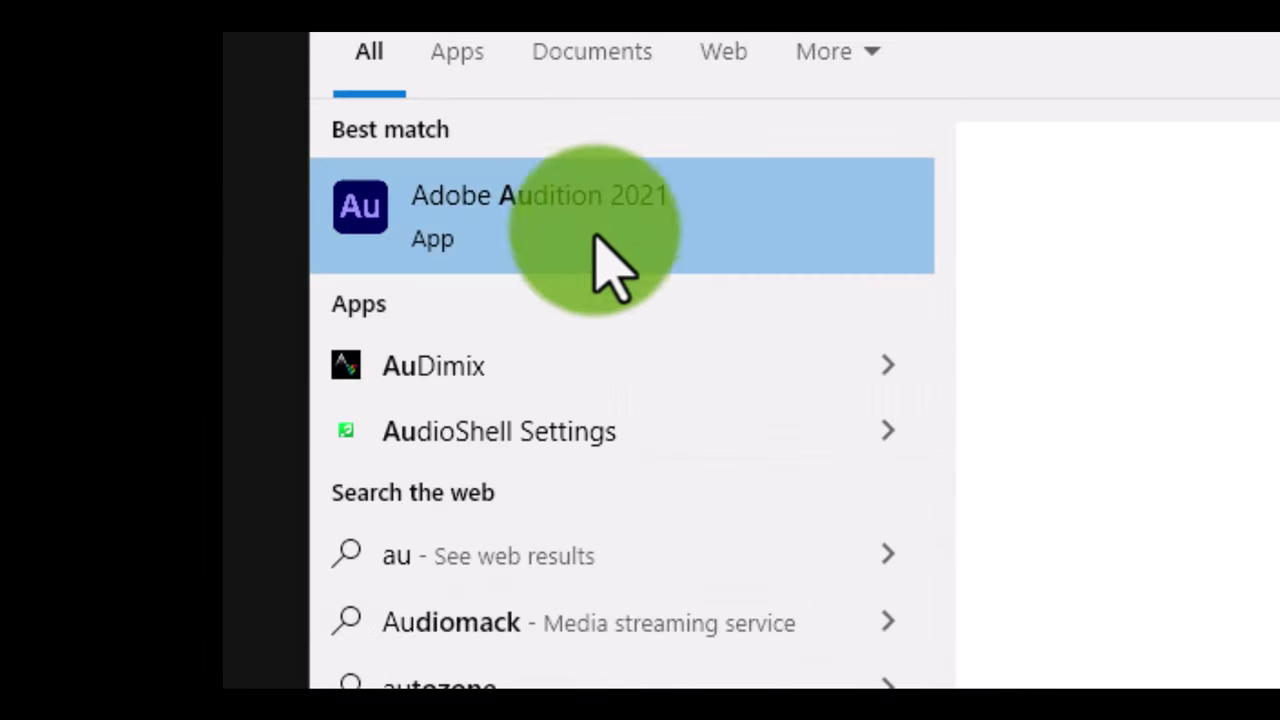
Launch Adobe Audition 2021 and set its default audio input to No Input in the Audio Hardware preferences.
{"action": "left_click", "coordinate": [570, 204]}
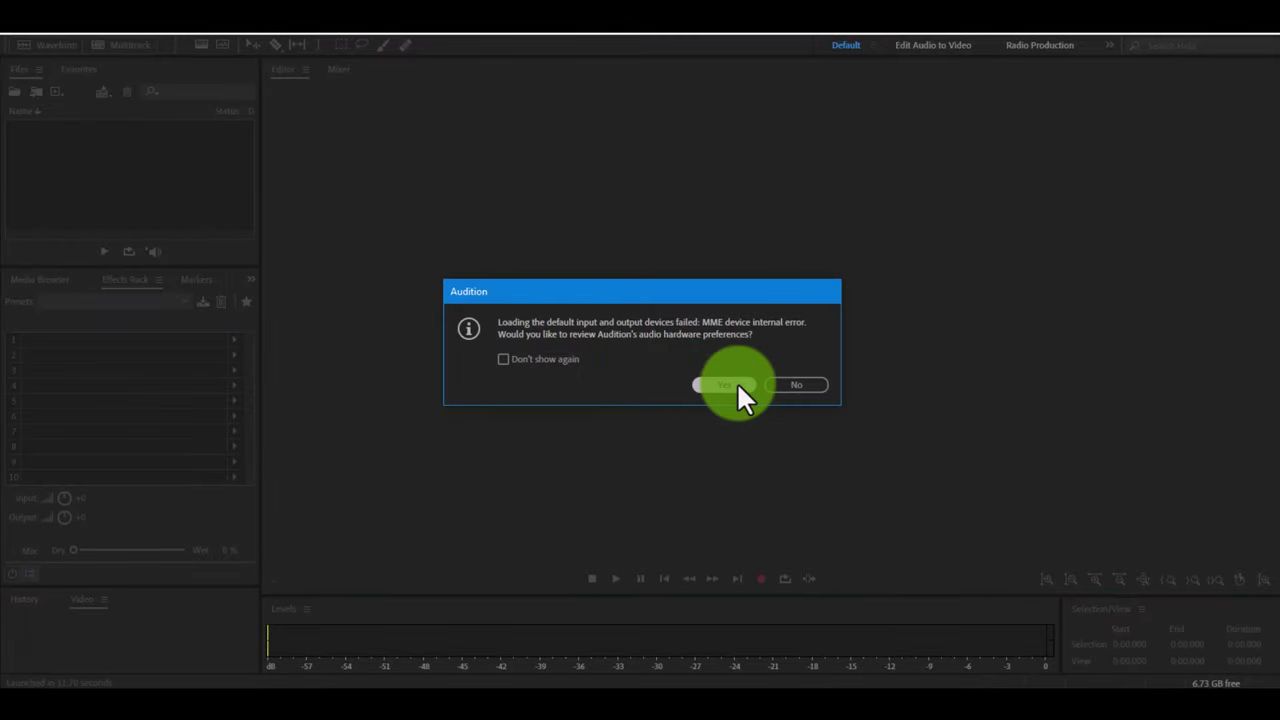
{"action": "left_click", "coordinate": [736, 385]}
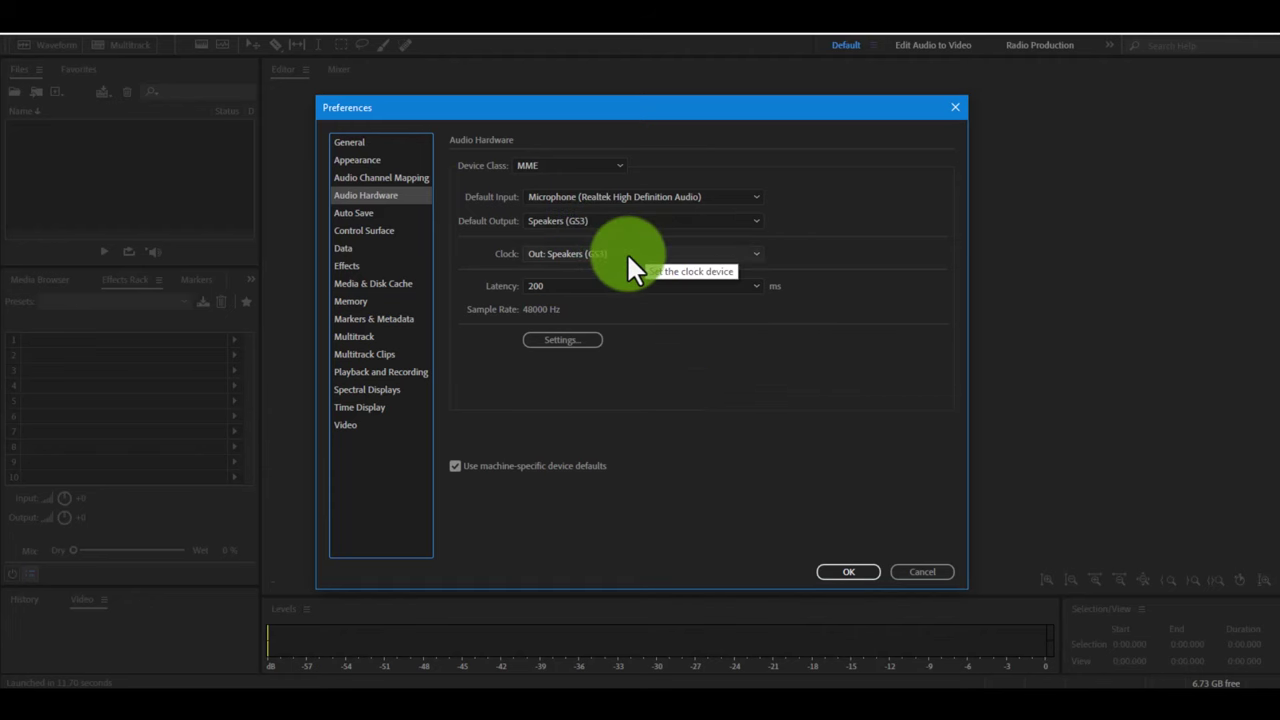
{"action": "left_click", "coordinate": [641, 198]}
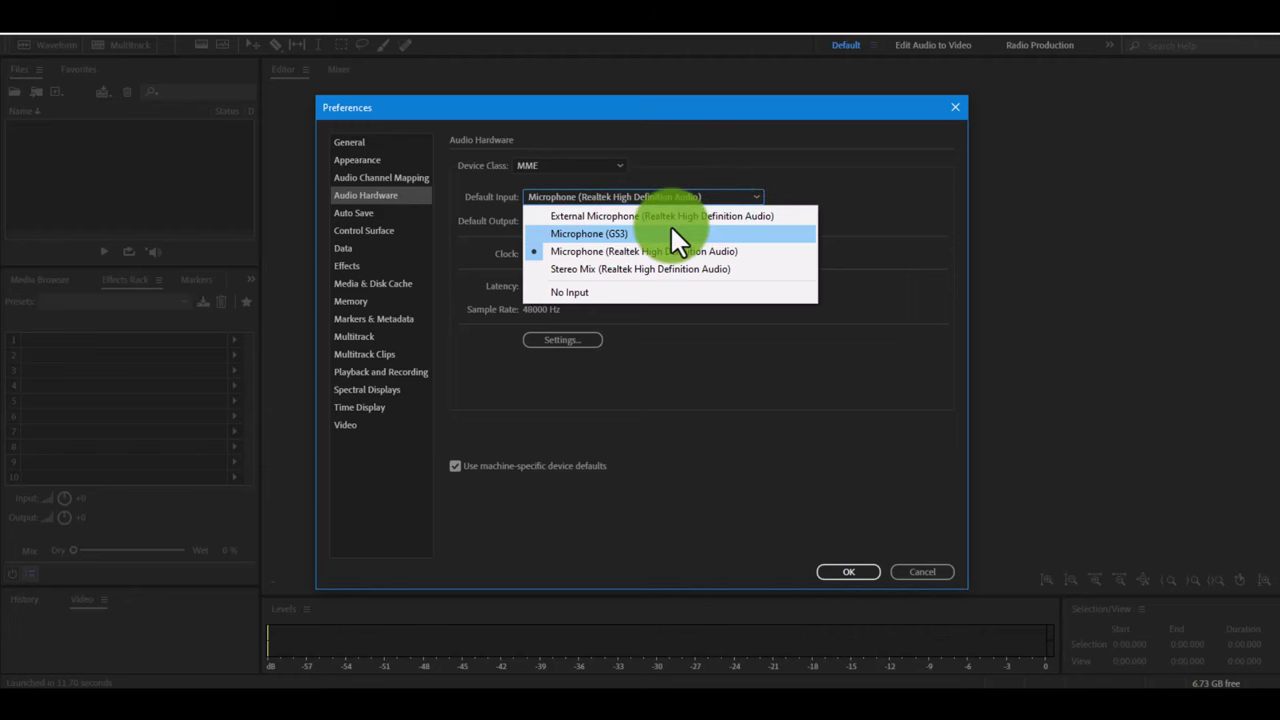
{"action": "left_click", "coordinate": [580, 292]}
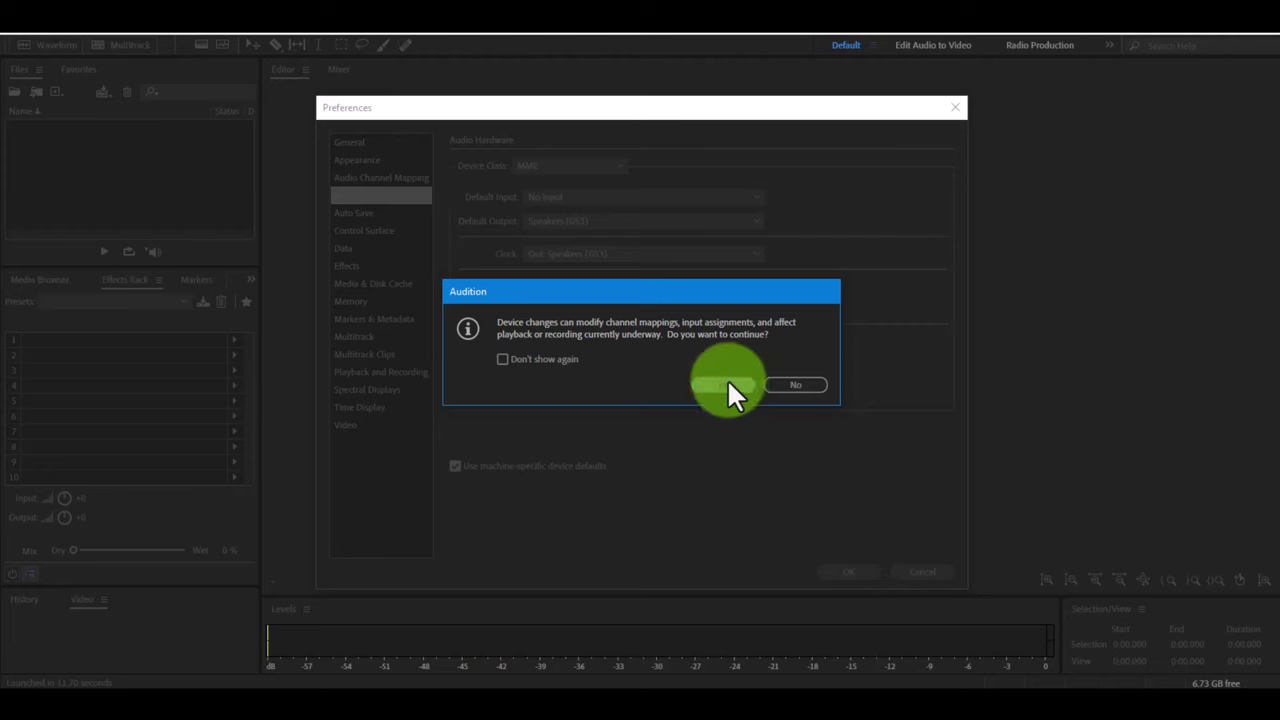
{"action": "left_click", "coordinate": [724, 385]}
{"action": "left_click", "coordinate": [846, 572]}
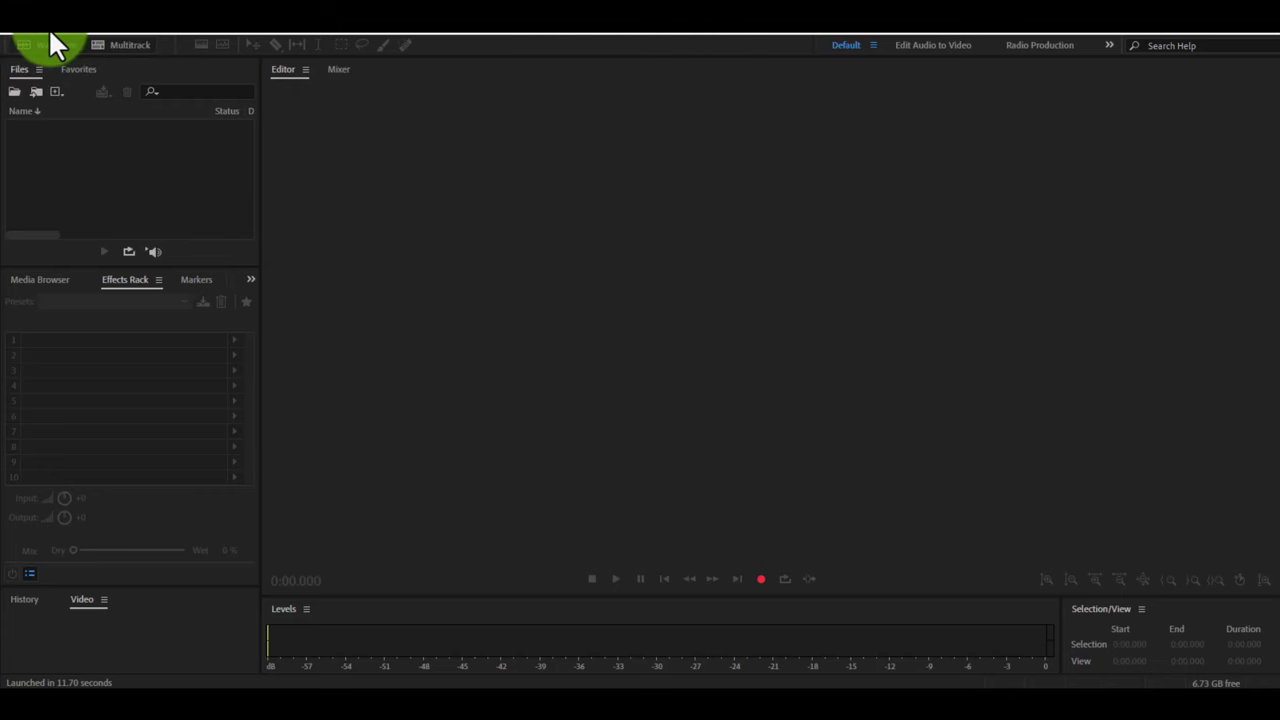
Create a new multitrack session named "new music" with the default 44100 Hz, 32-bit stereo settings.
{"action": "left_click", "coordinate": [122, 43]}
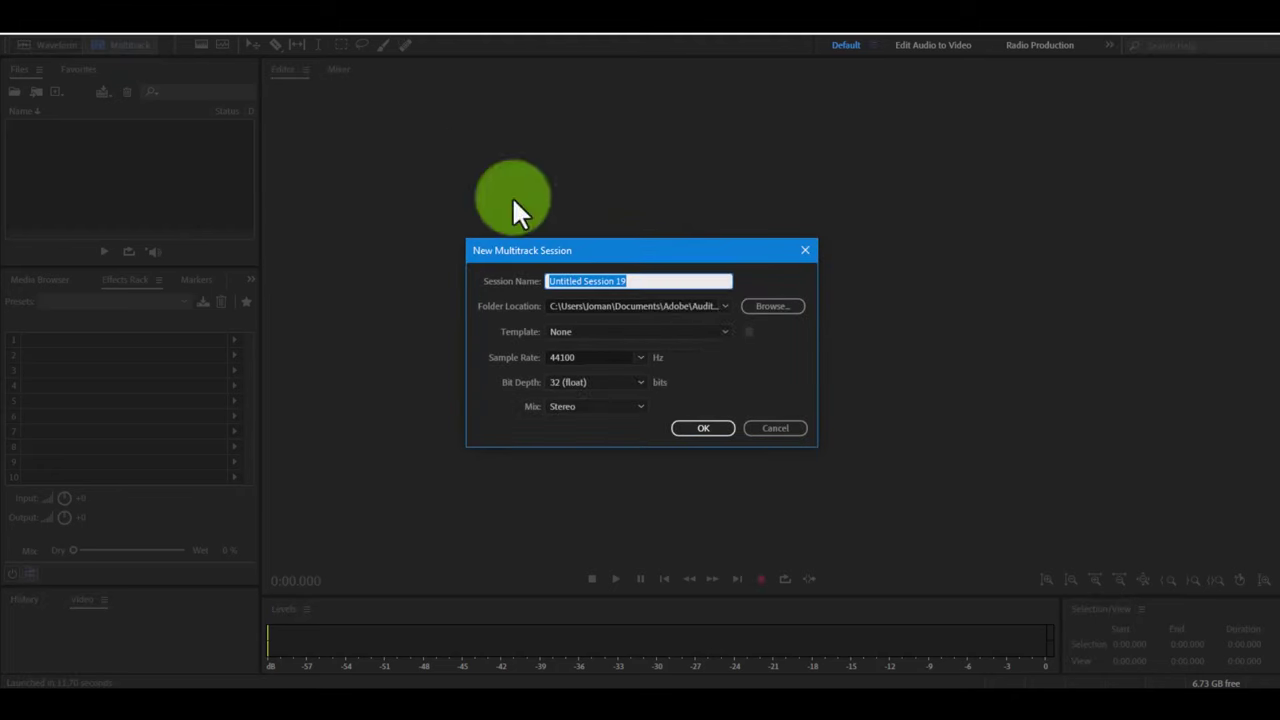
{"action": "type", "text": "ne"}
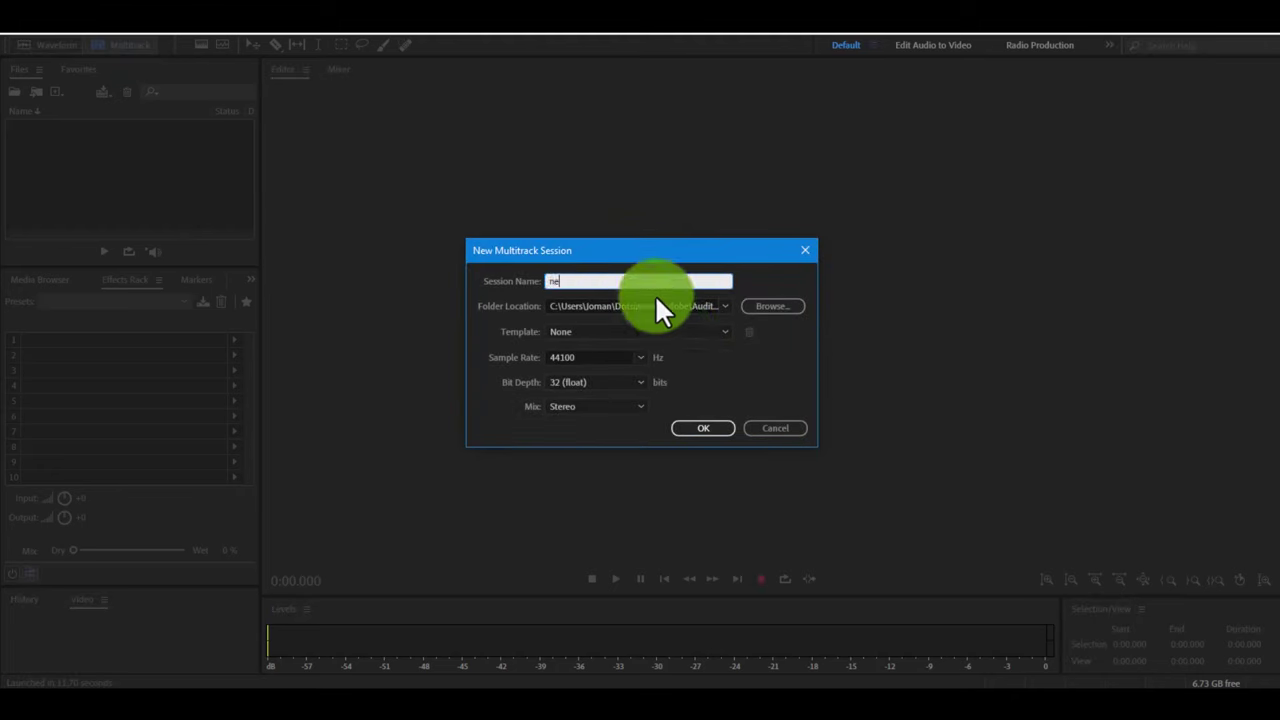
{"action": "type", "text": "w music"}
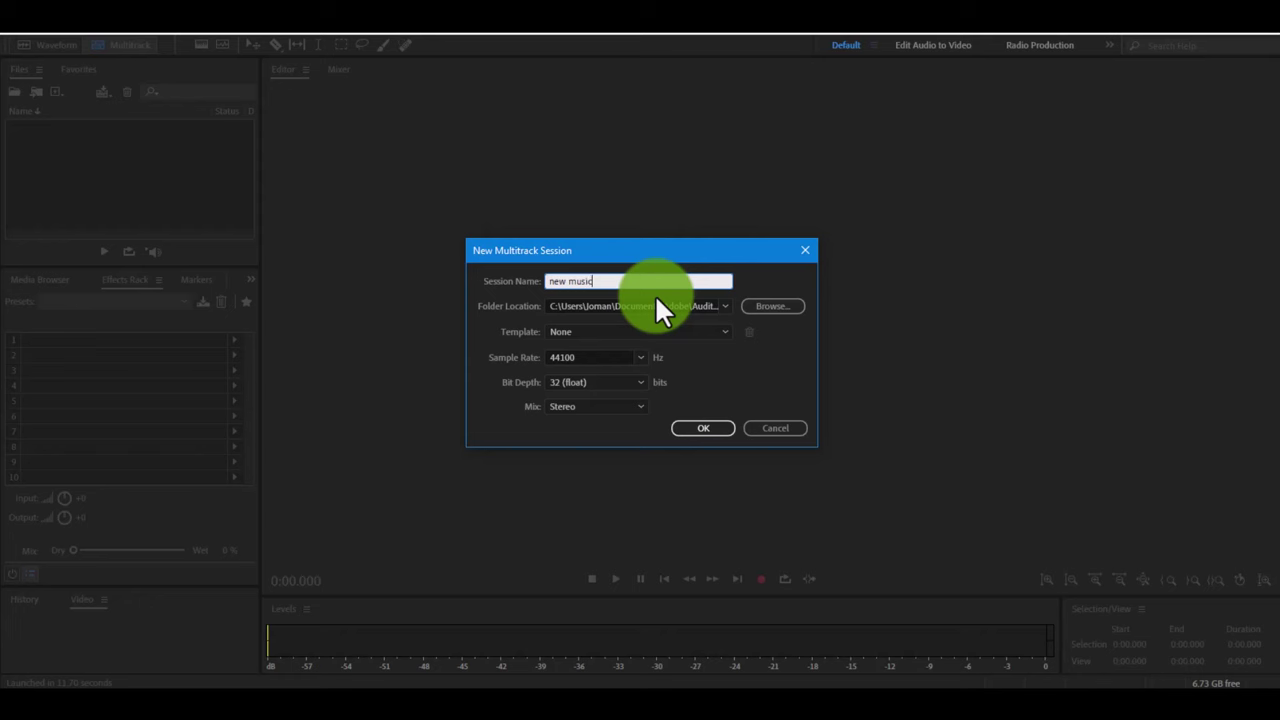
{"action": "left_click", "coordinate": [700, 428]}
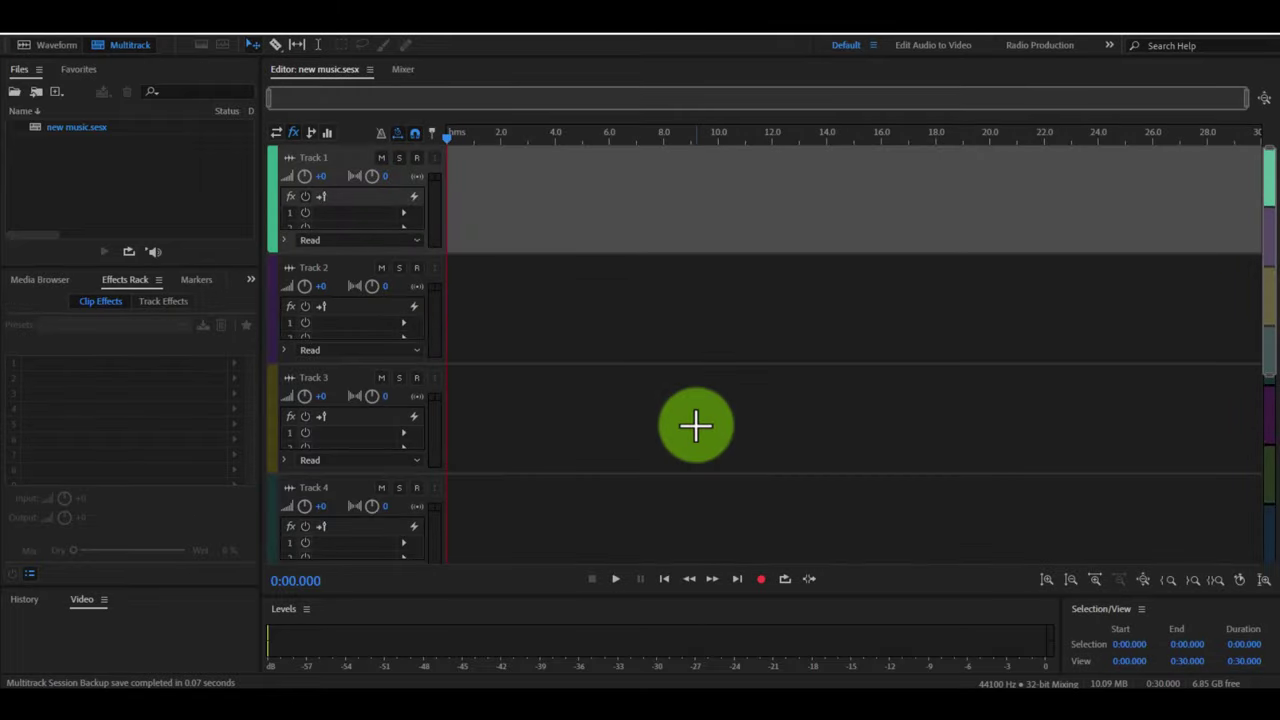
Open the extracted stems folder beside the Audition session and widen its Name column to show the full file names.
{"action": "mouse_move", "coordinate": [820, 645]}
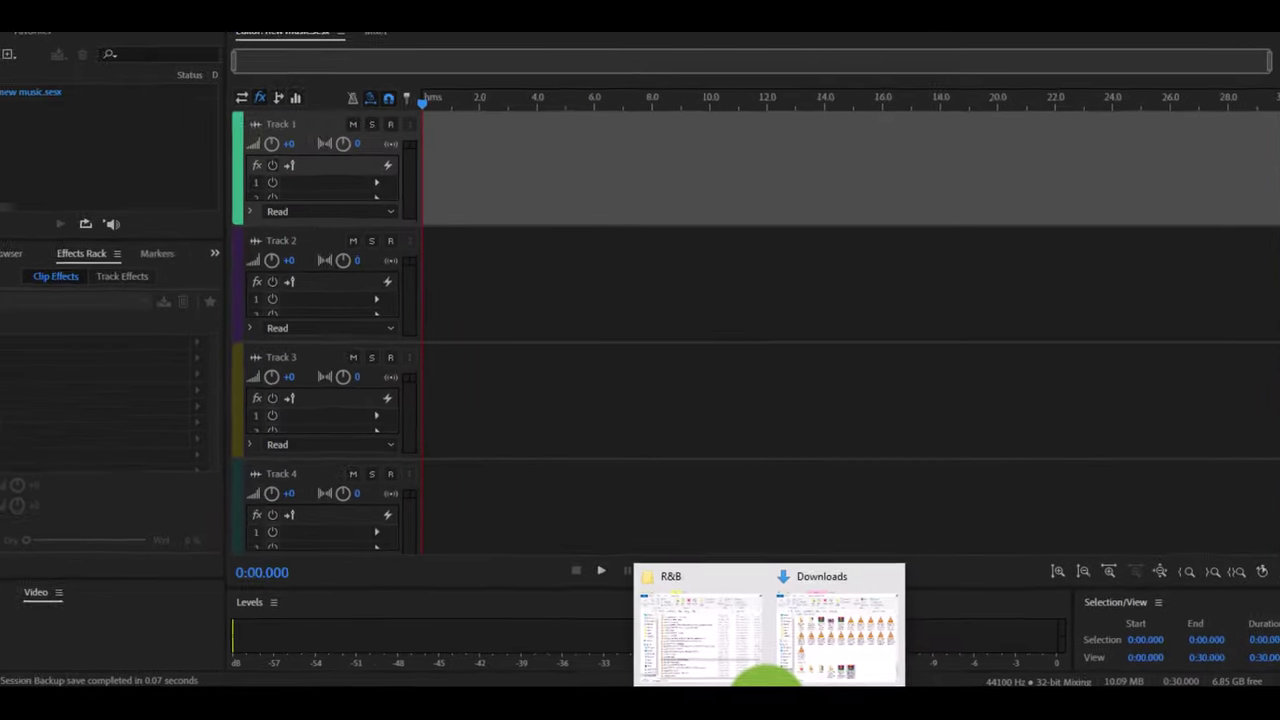
{"action": "left_click", "coordinate": [764, 520]}
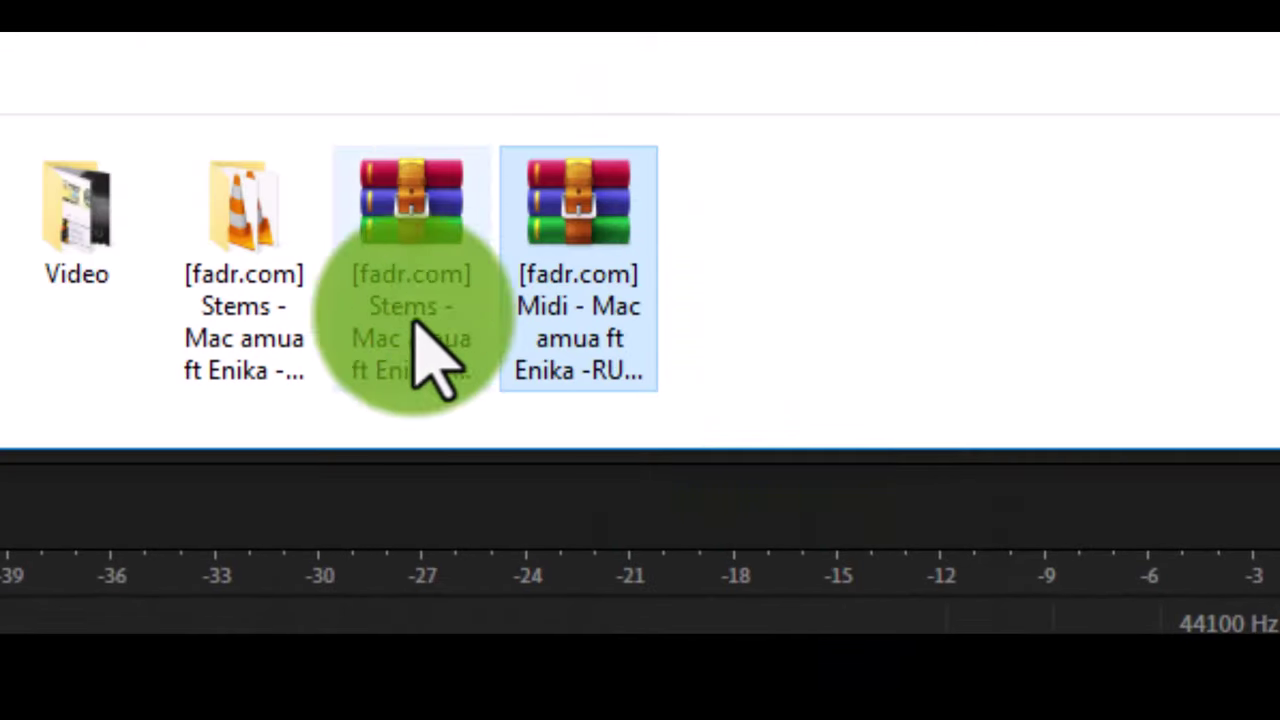
{"action": "double_click", "coordinate": [230, 256]}
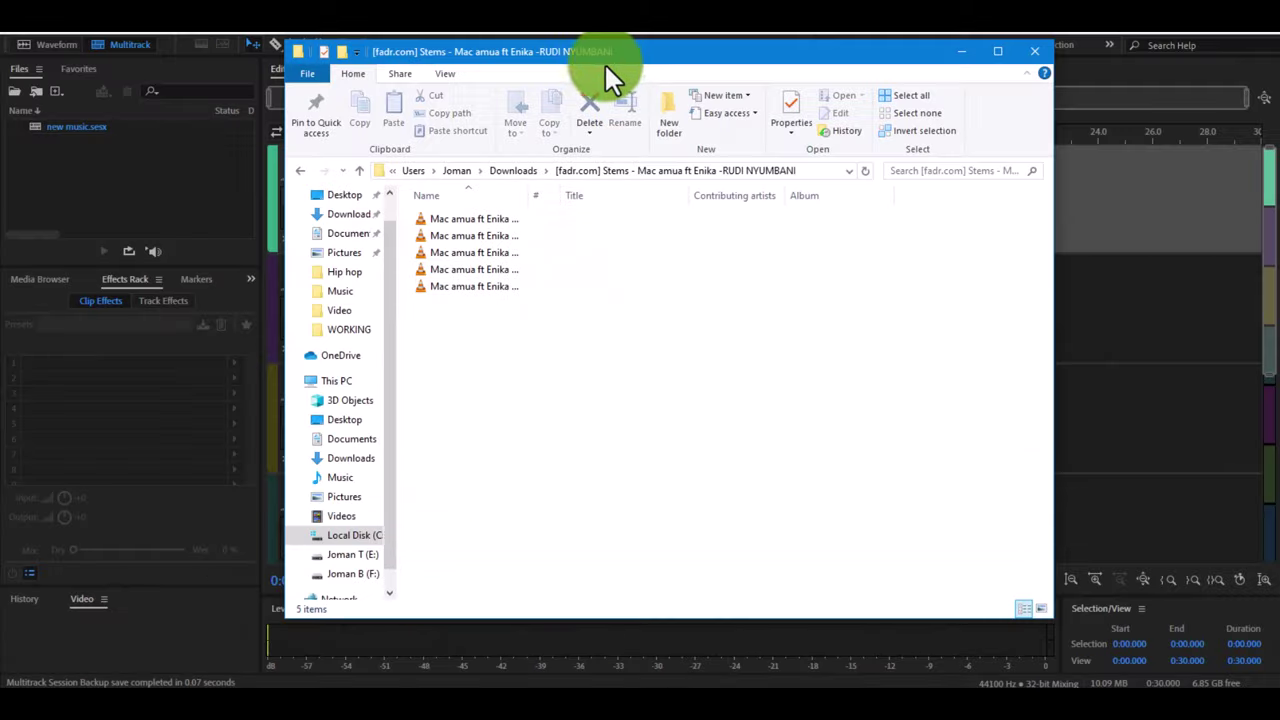
{"action": "left_click_drag", "start_coordinate": [614, 77], "coordinate": [912, 128]}
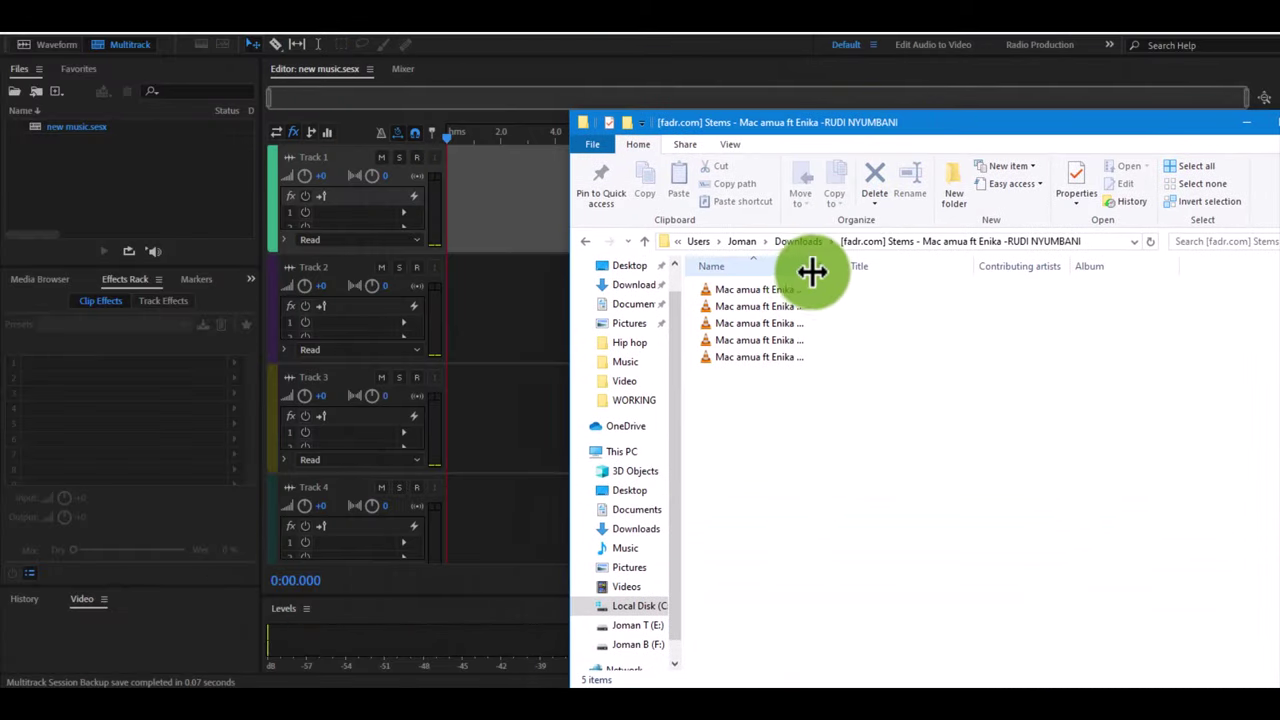
{"action": "left_click_drag", "start_coordinate": [820, 271], "coordinate": [1031, 281]}
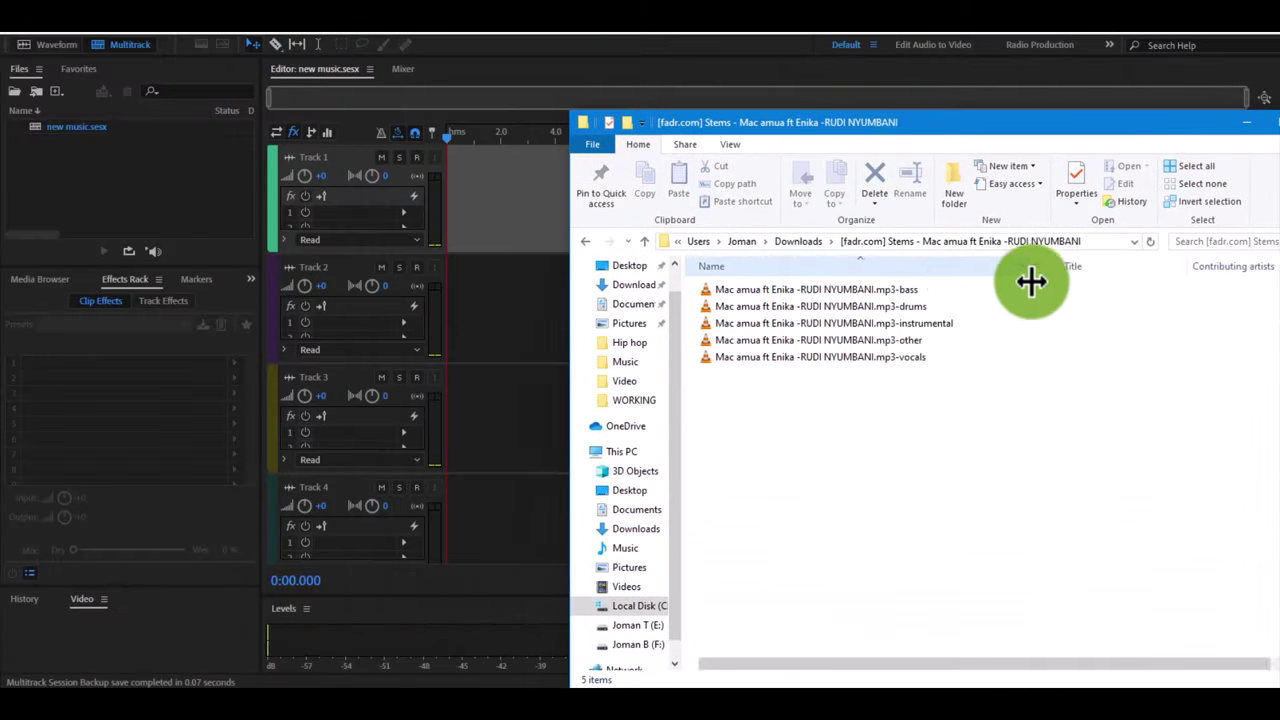
Add all five stem files (bass, drums, instrumental, other and vocals) to Track 1 of the multitrack session.
{"action": "left_click", "coordinate": [765, 290]}
{"action": "left_click", "coordinate": [772, 308], "text": "ctrl"}
{"action": "left_click", "coordinate": [770, 321], "text": "ctrl"}
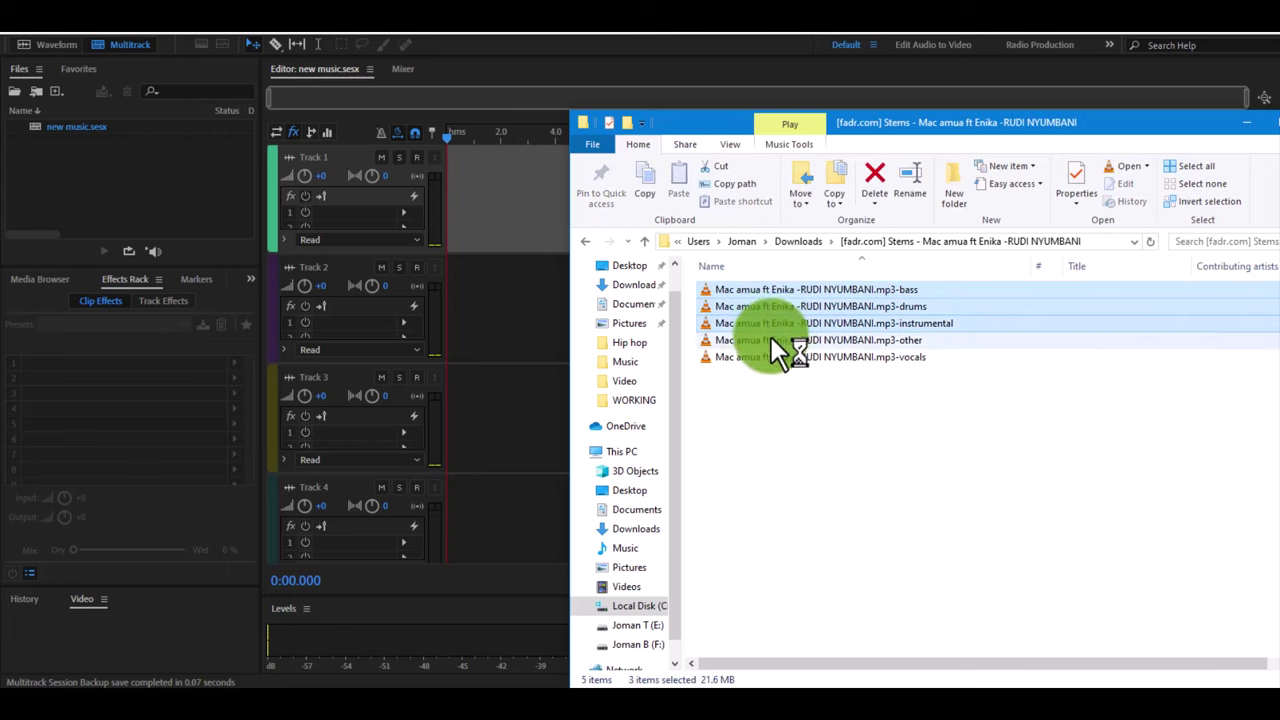
{"action": "left_click", "coordinate": [771, 338], "text": "ctrl"}
{"action": "left_click", "coordinate": [771, 352], "text": "ctrl"}
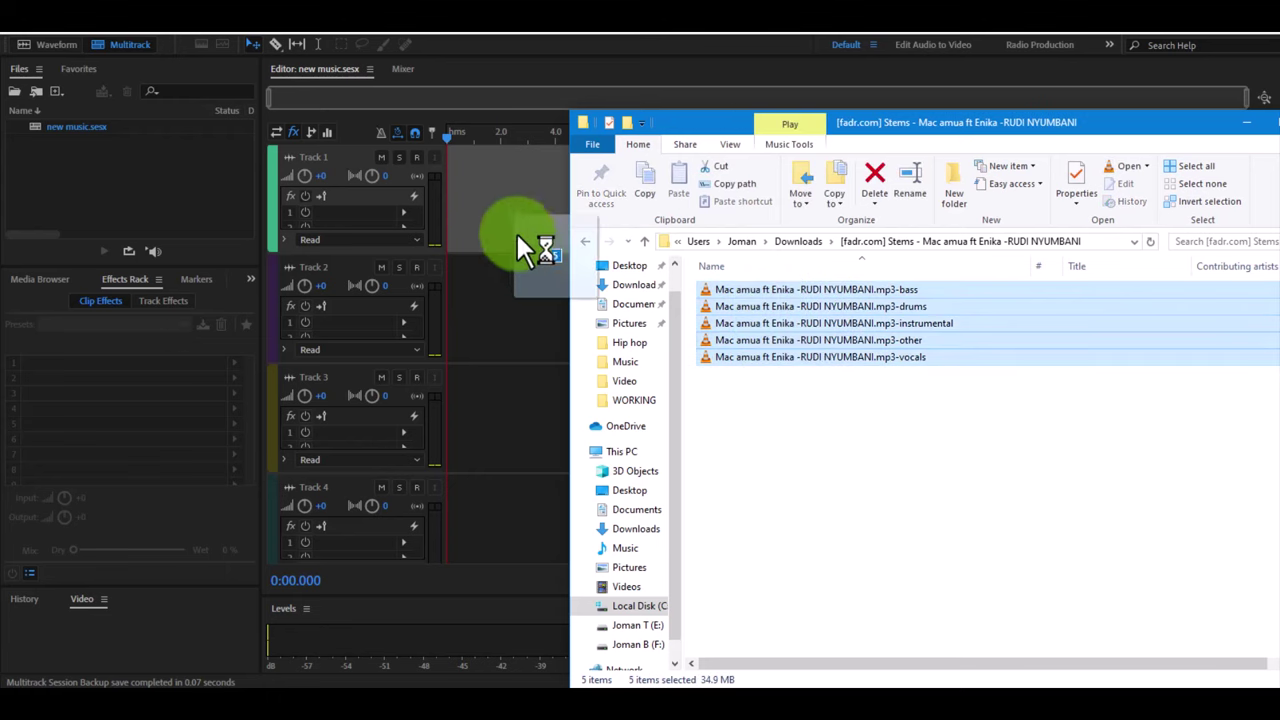
{"action": "left_click_drag", "start_coordinate": [516, 231], "coordinate": [502, 217]}
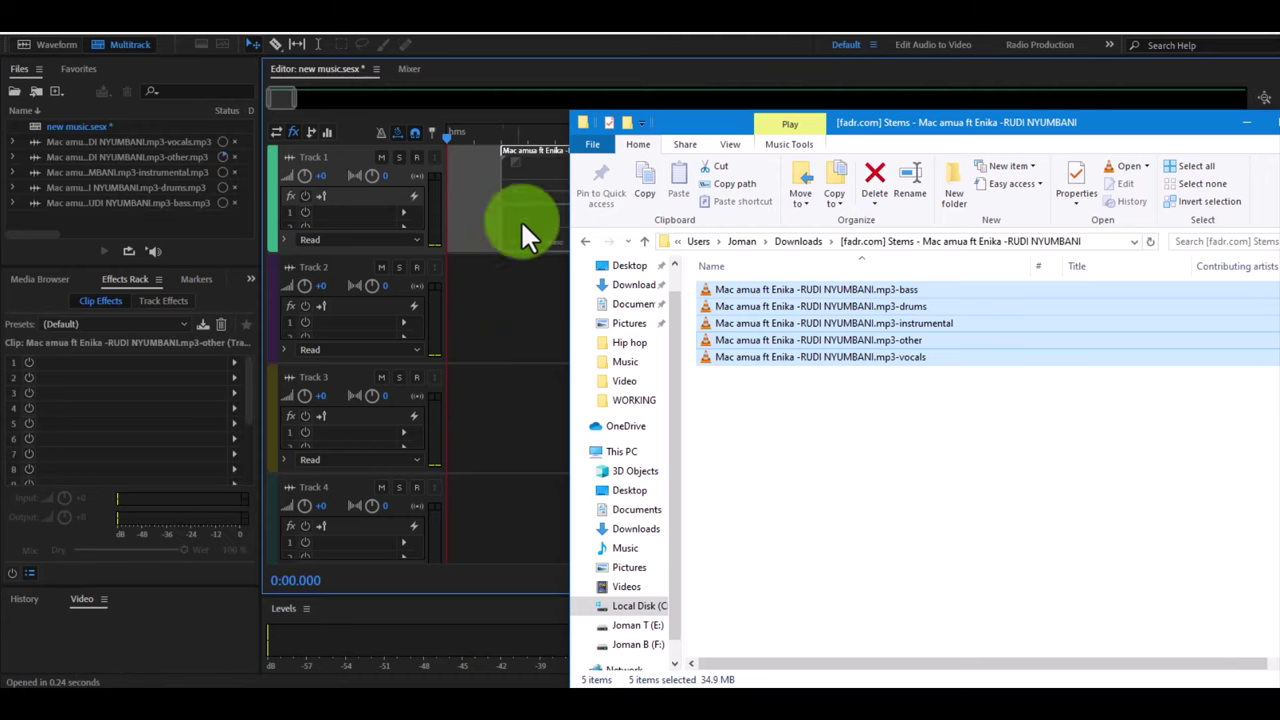
{"action": "left_click", "coordinate": [537, 82]}
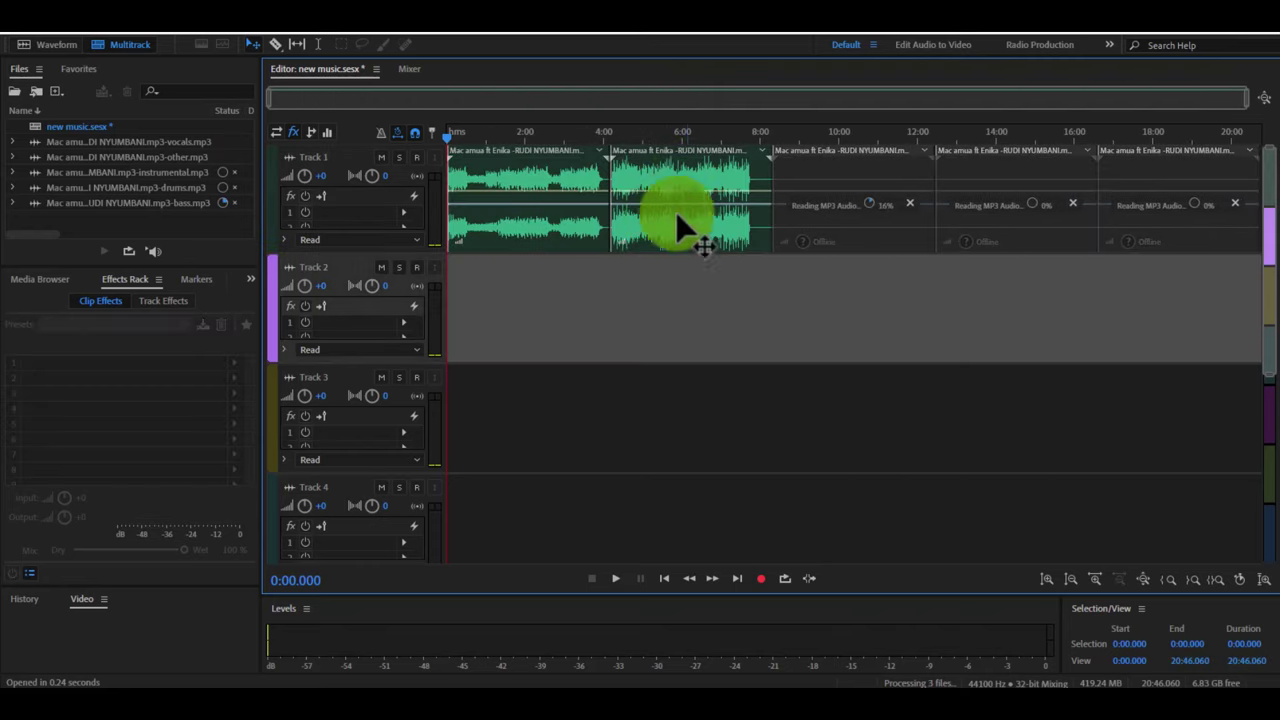
Move the vocals, bass and drums clips to the start of Tracks 2, 3 and 4, and move the instrumental clip off Track 1.
{"action": "mouse_move", "coordinate": [688, 235]}
{"action": "left_mouse_down"}
{"action": "mouse_move", "coordinate": [648, 305]}
{"action": "mouse_move", "coordinate": [520, 312]}
{"action": "left_mouse_up"}
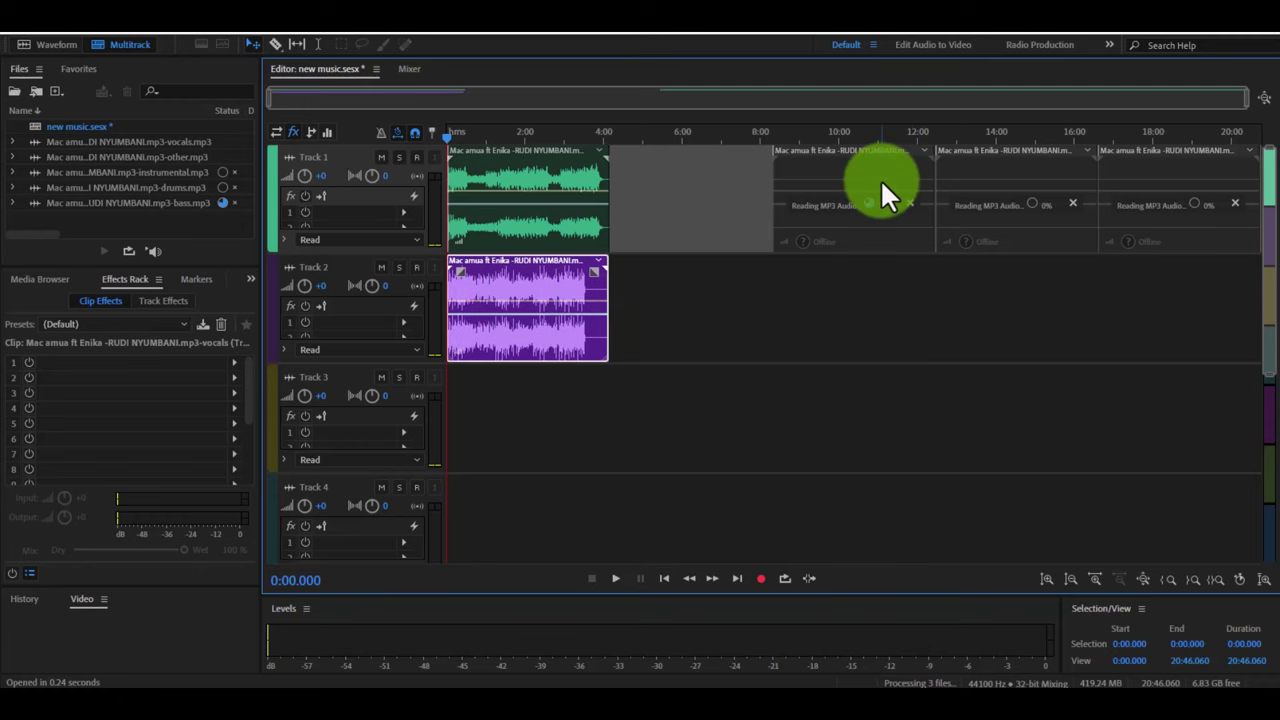
{"action": "left_click_drag", "start_coordinate": [862, 168], "coordinate": [536, 402]}
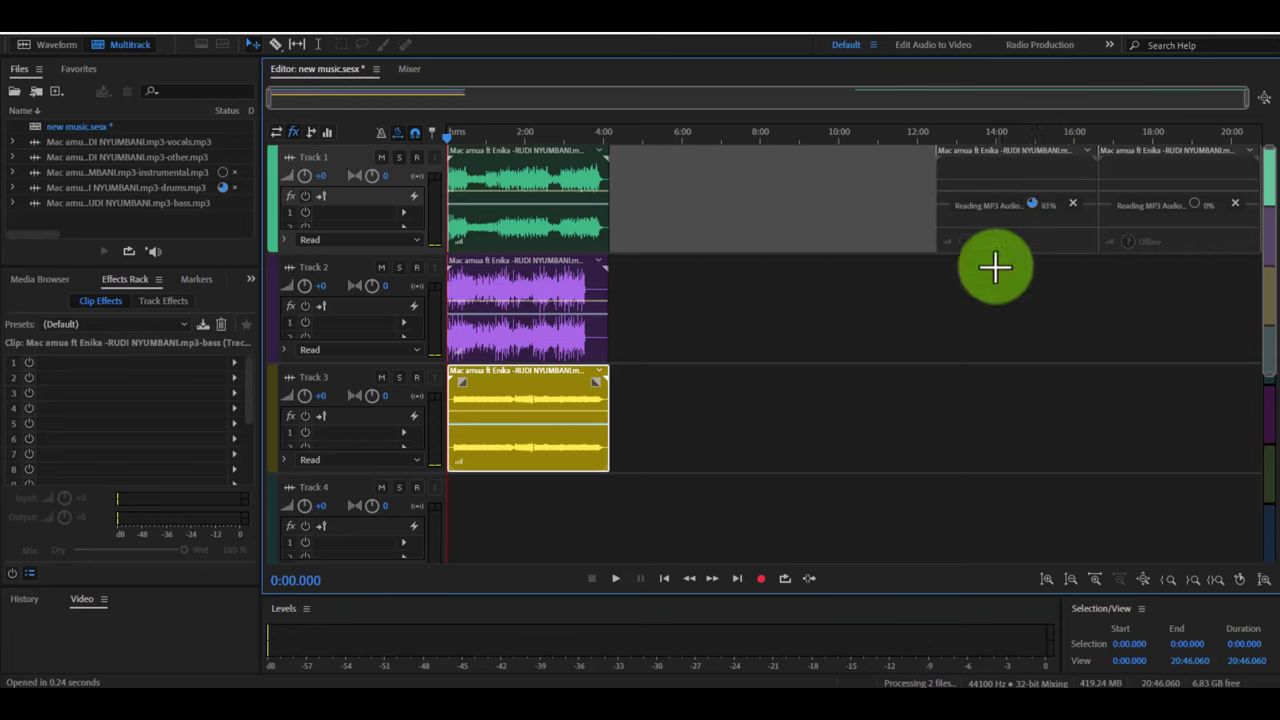
{"action": "left_click_drag", "start_coordinate": [1012, 183], "coordinate": [519, 528]}
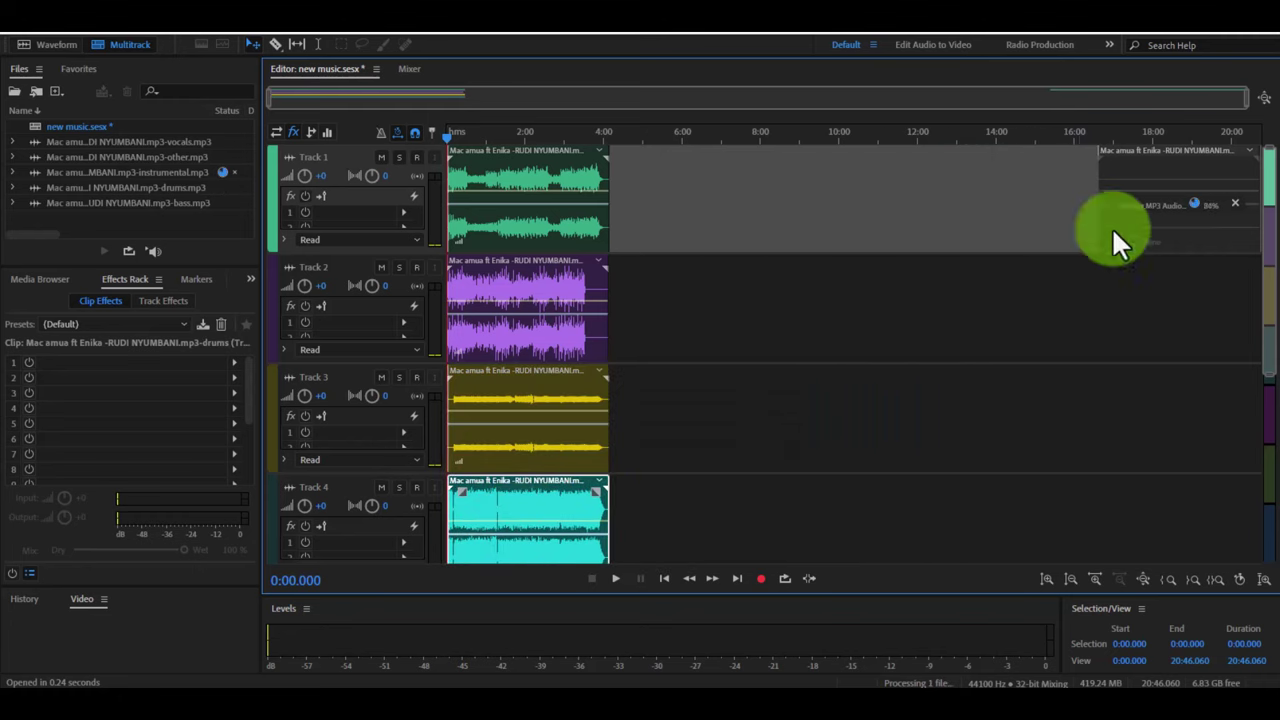
{"action": "left_click_drag", "start_coordinate": [1172, 176], "coordinate": [543, 463]}
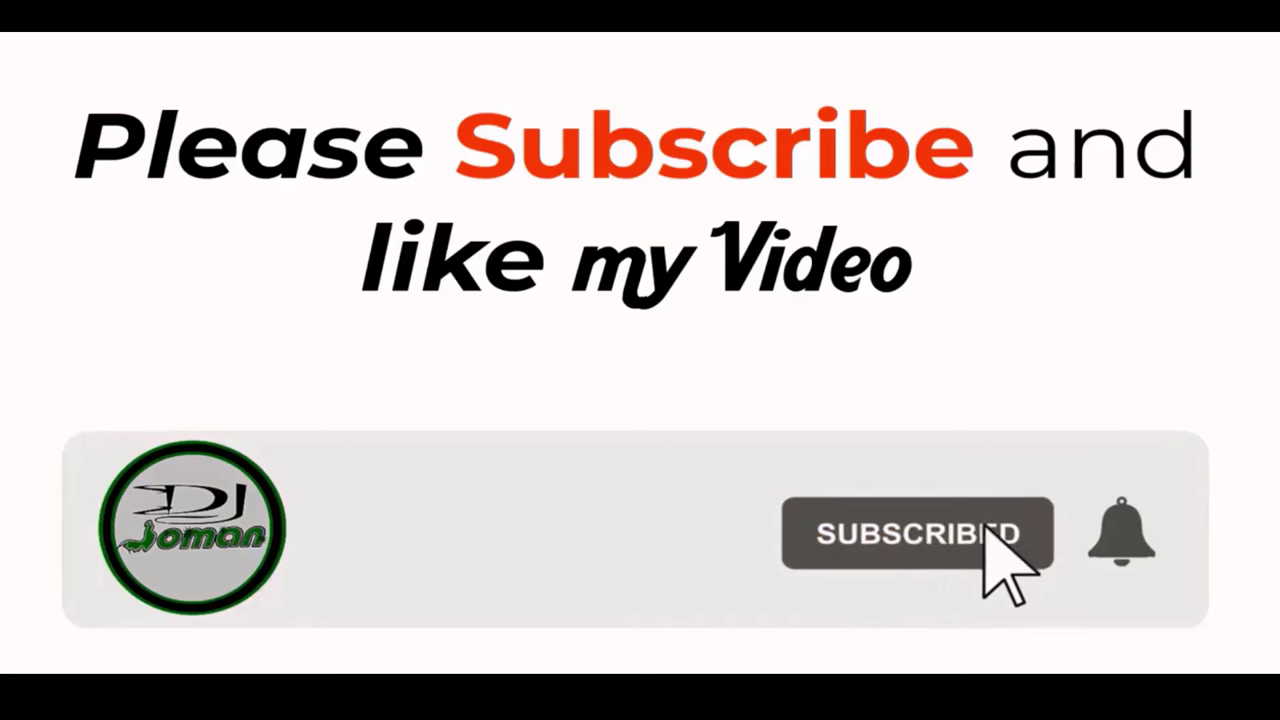